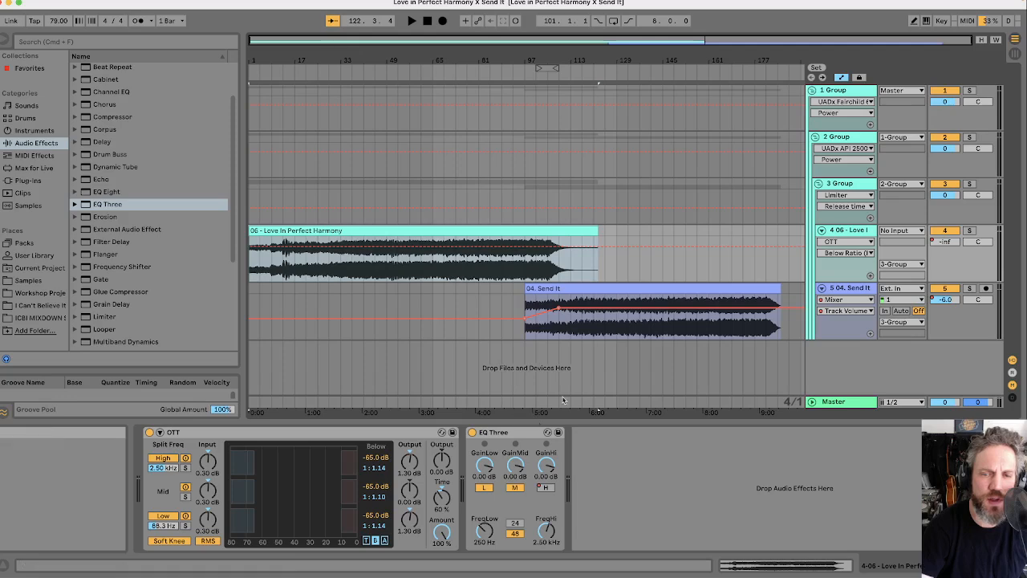
# Select the Send It and Love In Perfect Harmony clips in turn and examine the opening bars of Love In Perfect Harmony
pyautogui.click(540, 288)
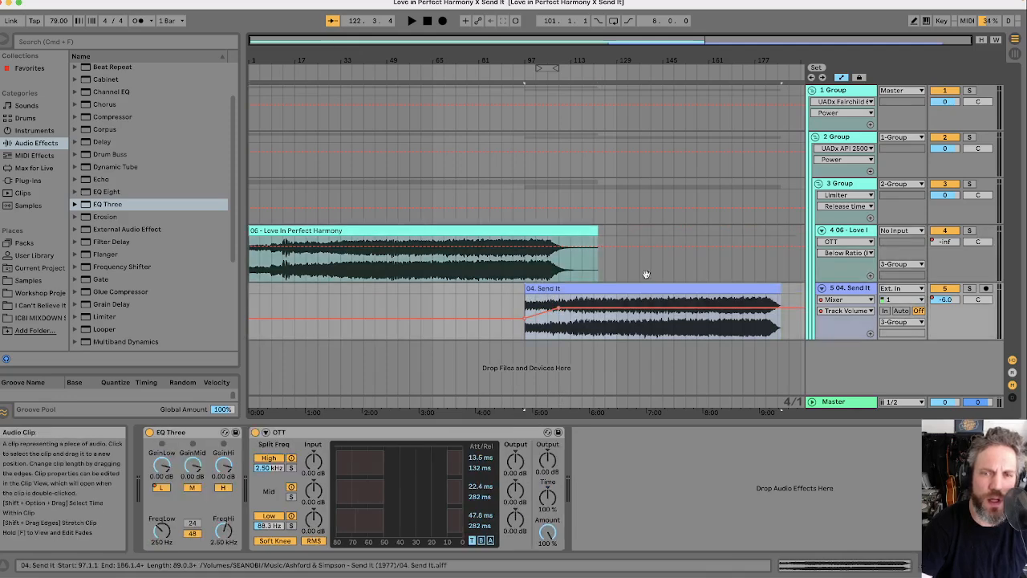
pyautogui.click(842, 230)
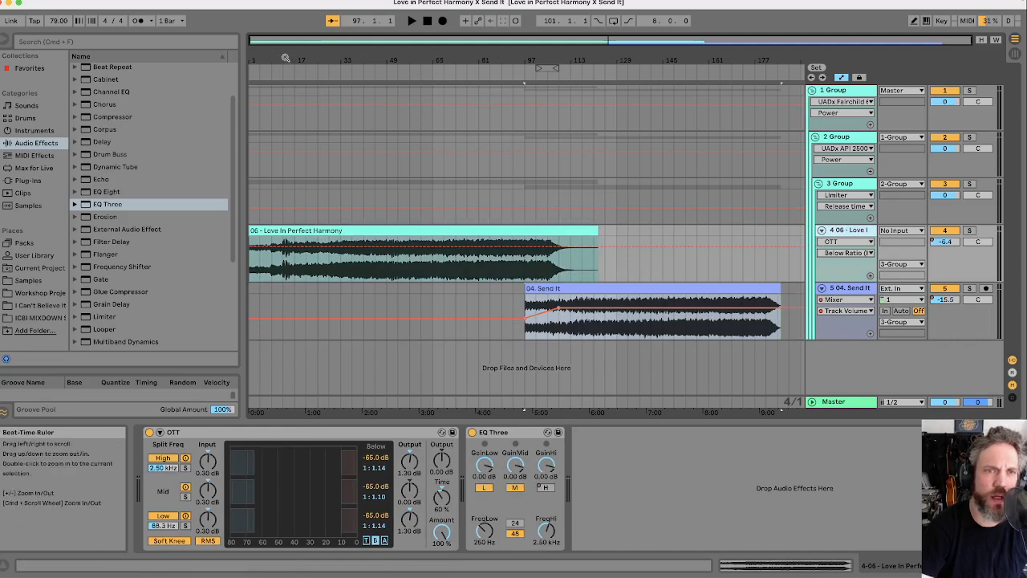
pyautogui.moveTo(285, 58); pyautogui.dragTo(282, 56)
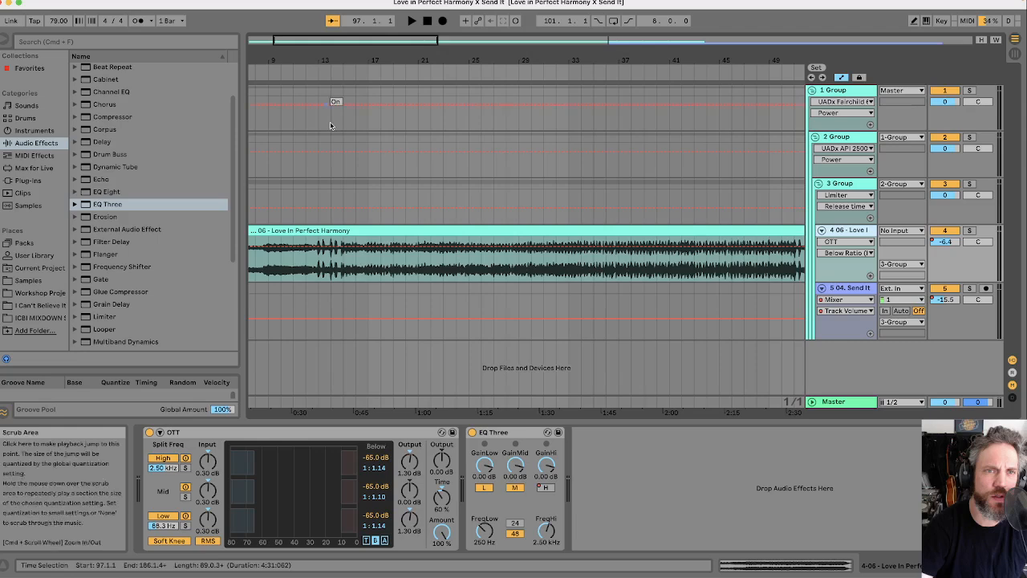
pyautogui.hscroll(-5, 335, 132)
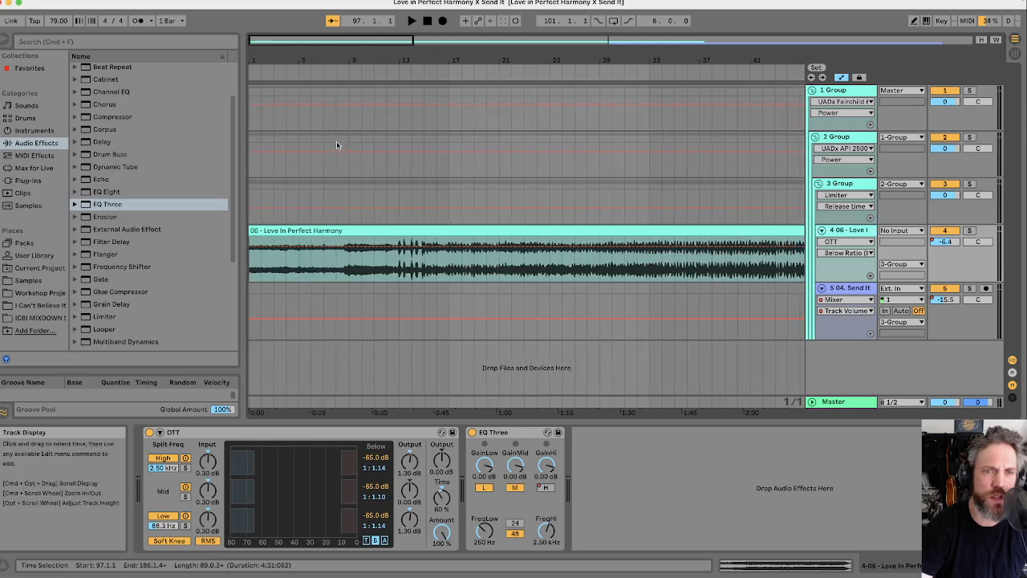
pyautogui.click(414, 233)
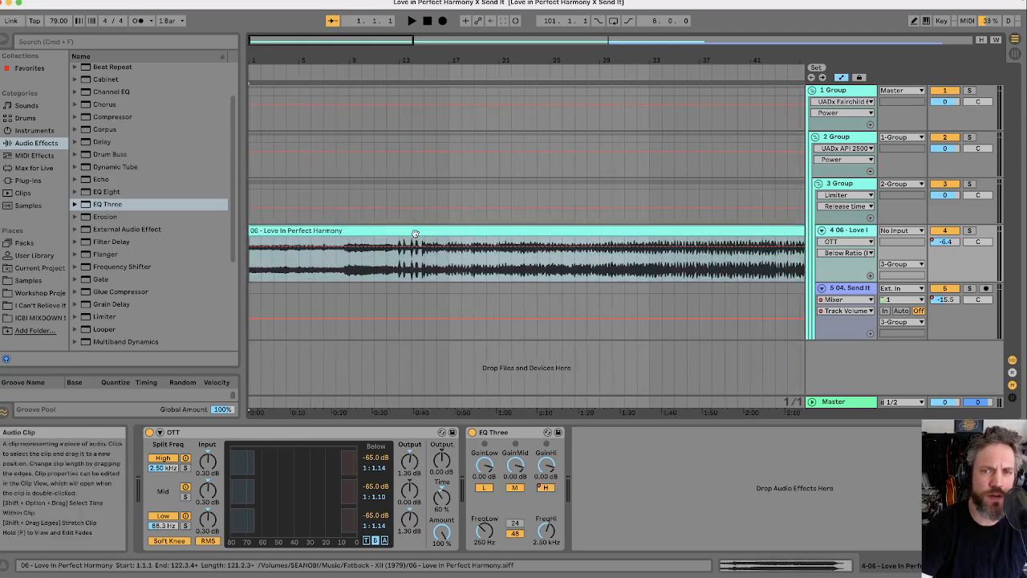
pyautogui.hscroll(1, 735, 232)
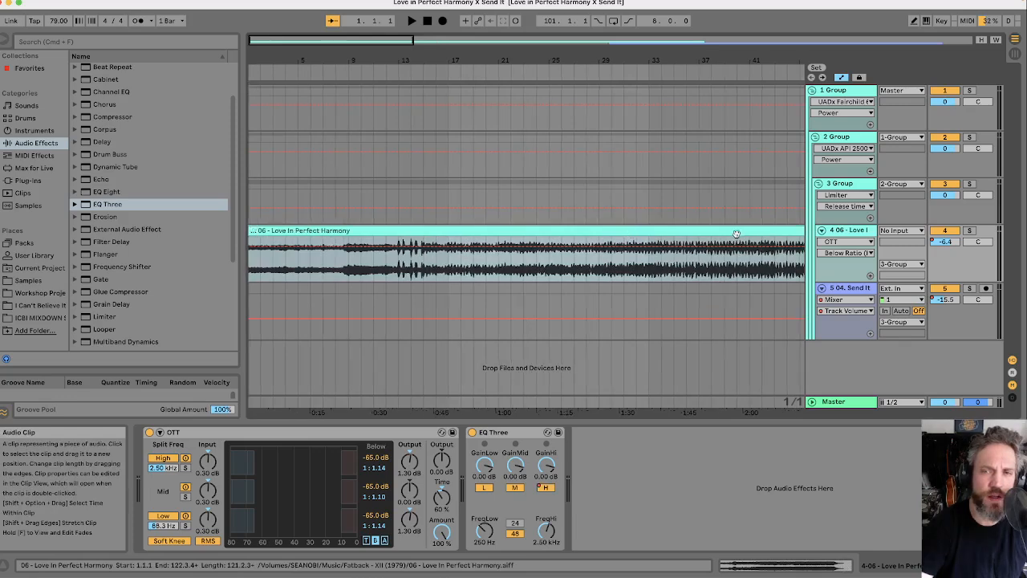
pyautogui.click(842, 231)
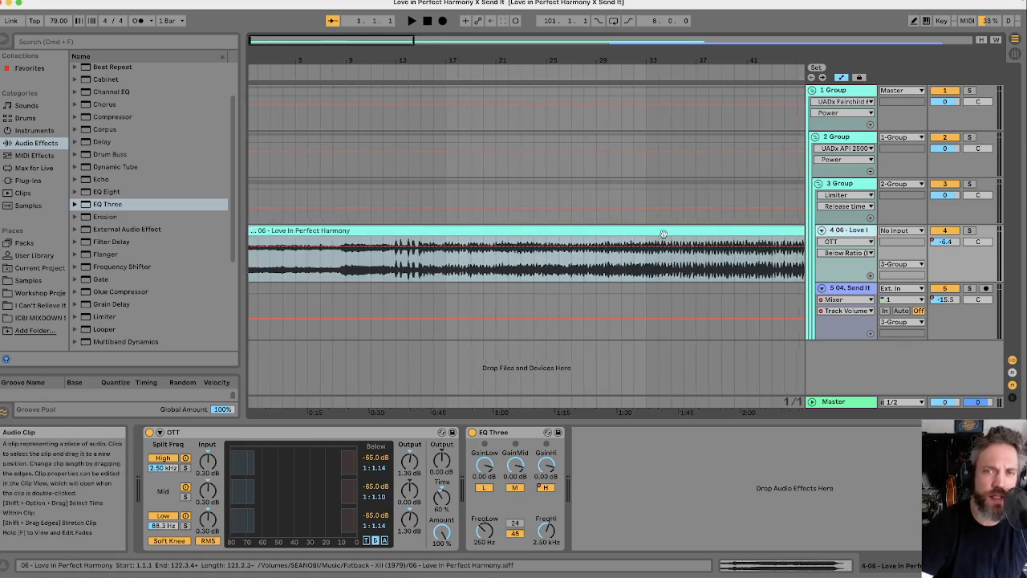
pyautogui.moveTo(377, 57); pyautogui.dragTo(321, 54)
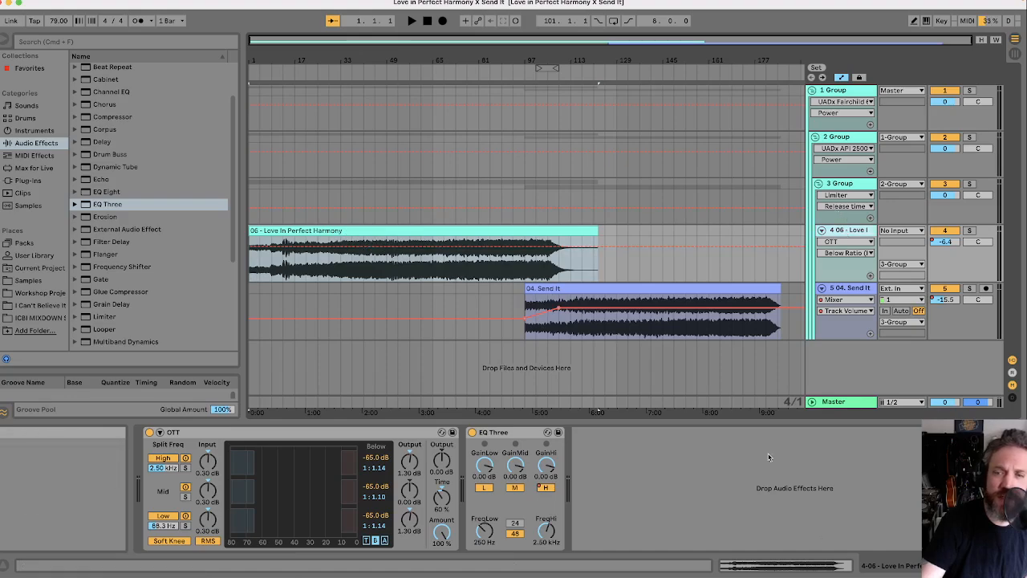
# Show the Love In Perfect Harmony clip's sample editor and examine the warp markers over its opening bars
pyautogui.click(728, 570)
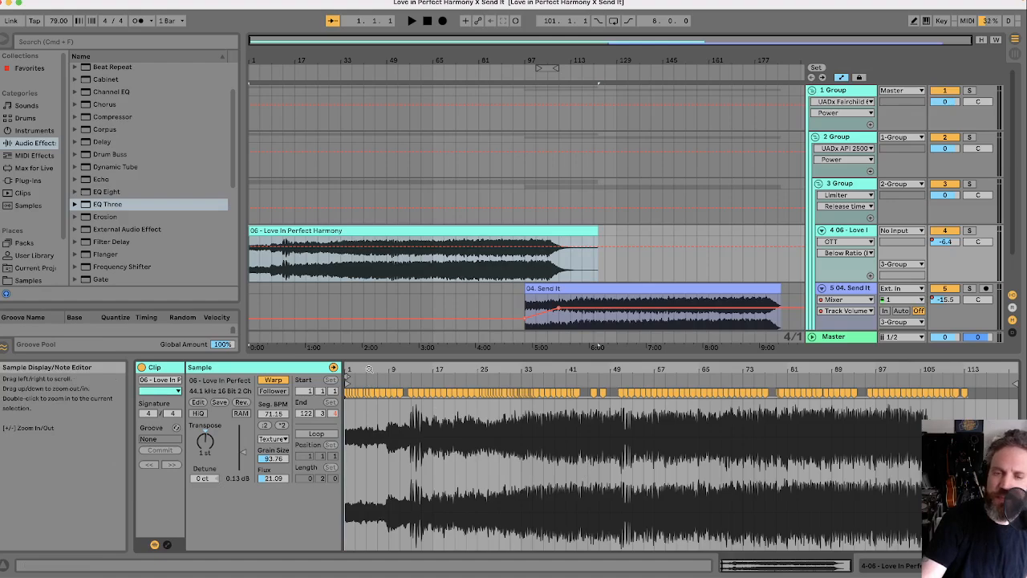
pyautogui.moveTo(369, 369); pyautogui.dragTo(381, 370)
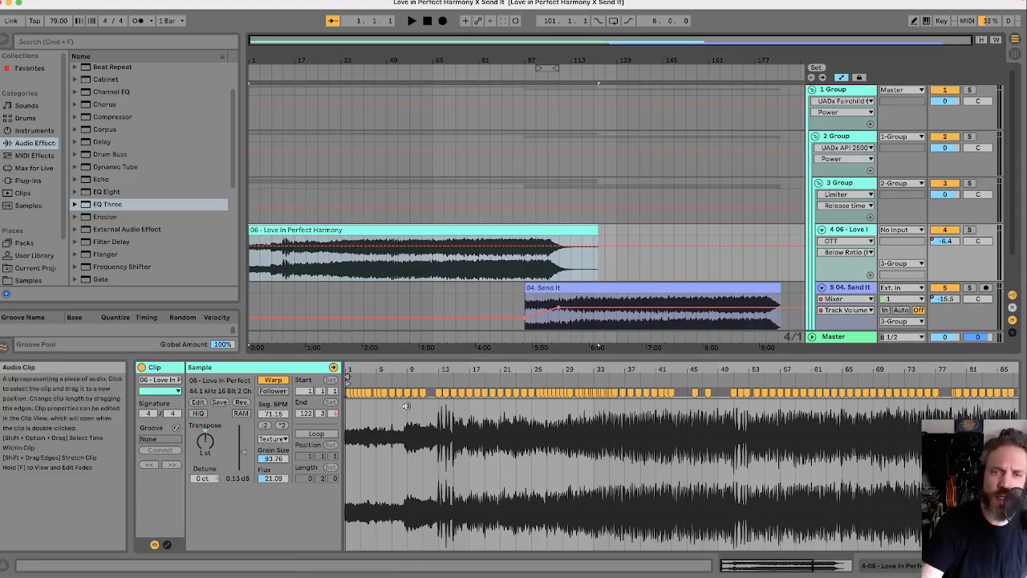
pyautogui.moveTo(362, 370); pyautogui.dragTo(417, 399)
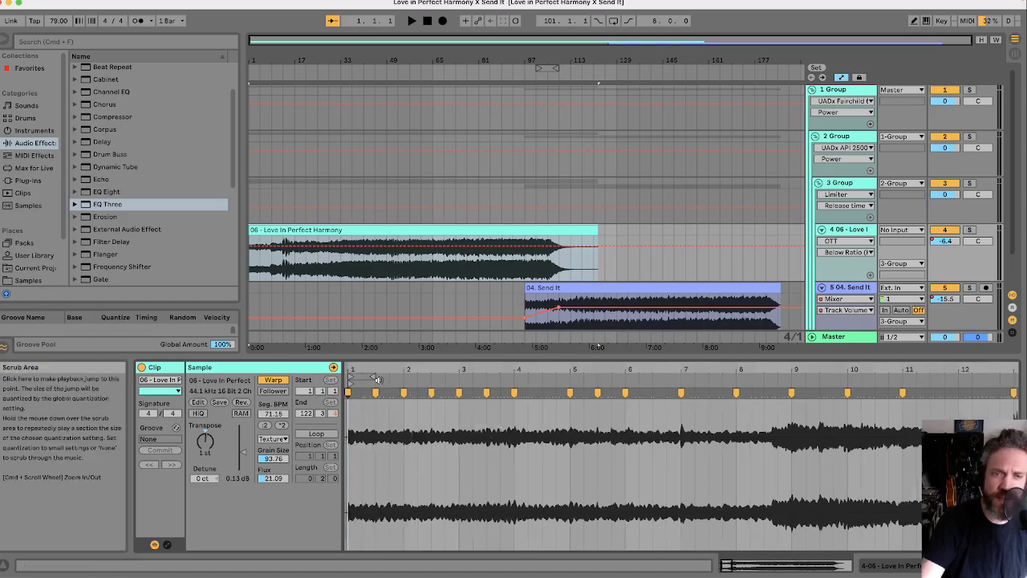
pyautogui.moveTo(378, 369); pyautogui.dragTo(353, 367)
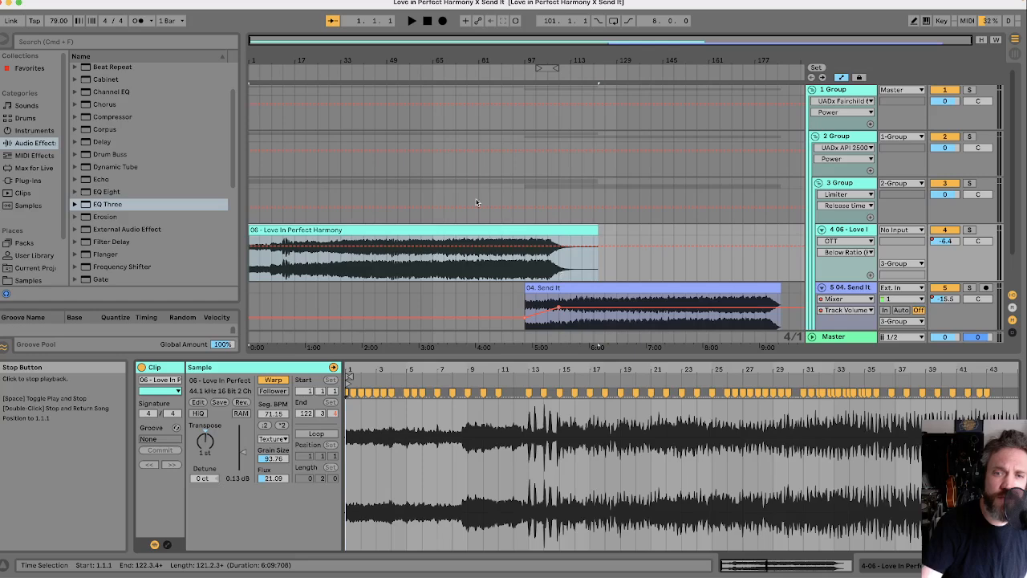
pyautogui.click(428, 22)
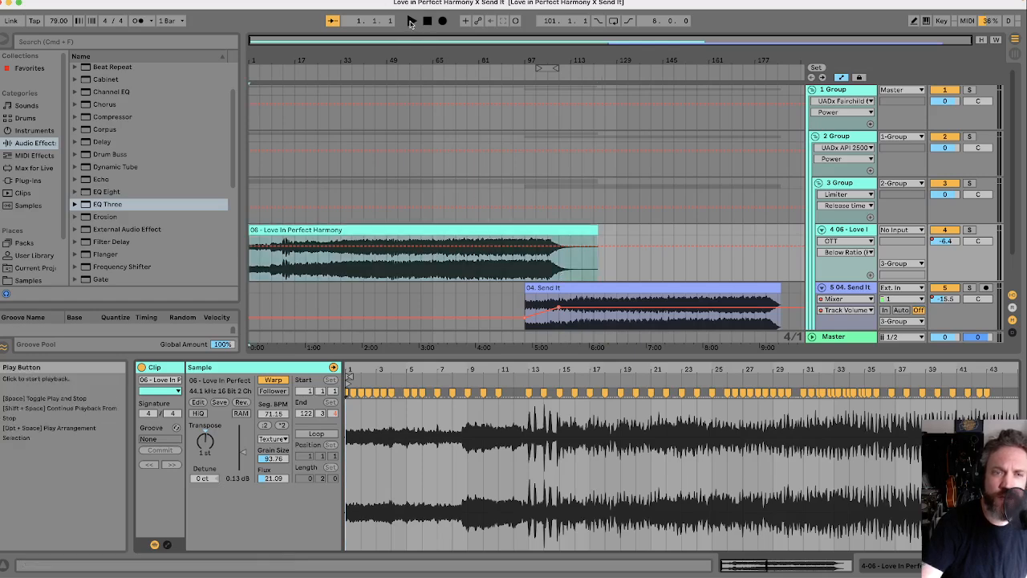
pyautogui.scroll(-2, 453, 178)
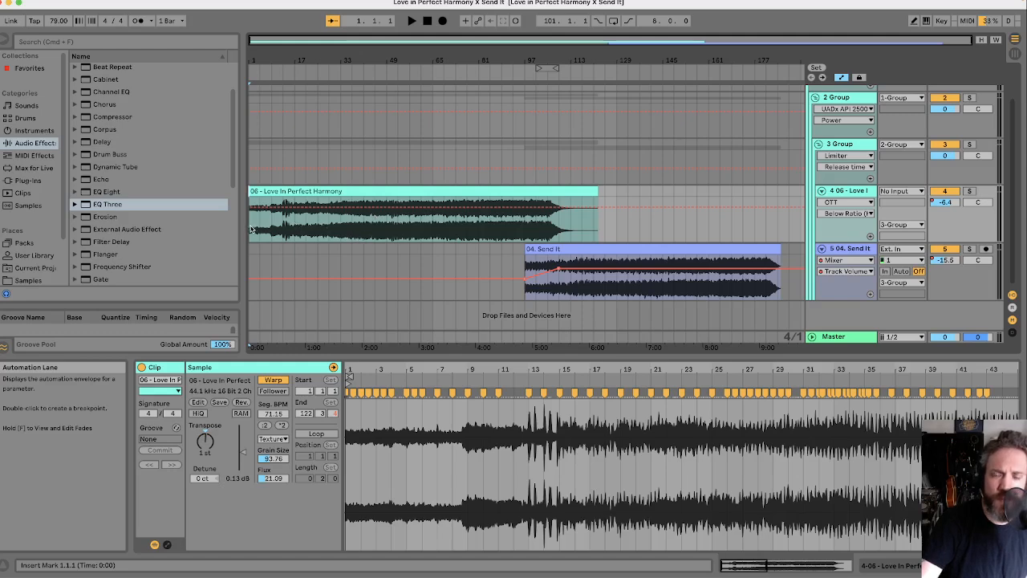
pyautogui.click(281, 193)
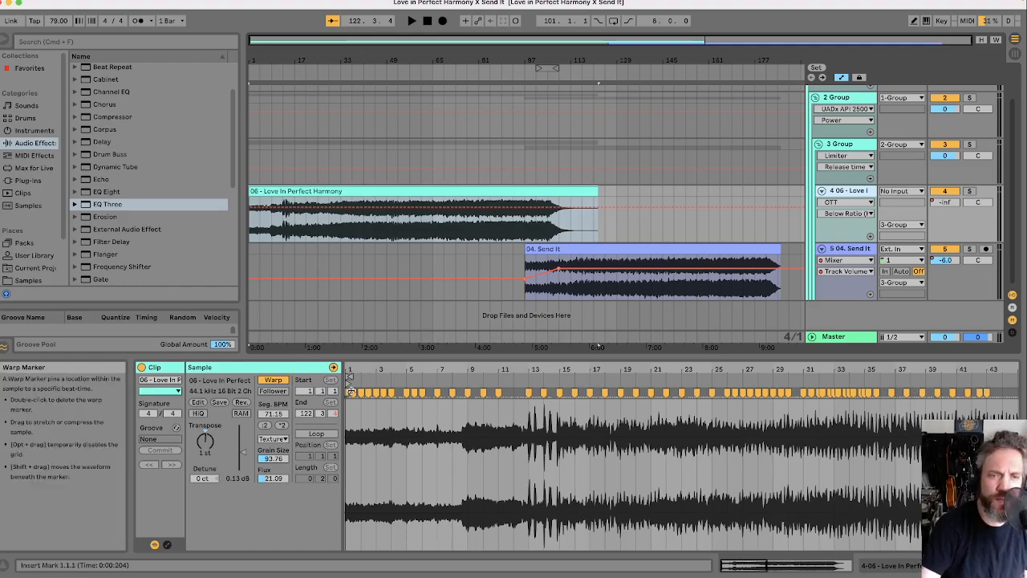
# Select the Love In Perfect Harmony sample from the warp marker at 1.3 to bar 43 and inspect the early marker spacing
pyautogui.click(354, 393)
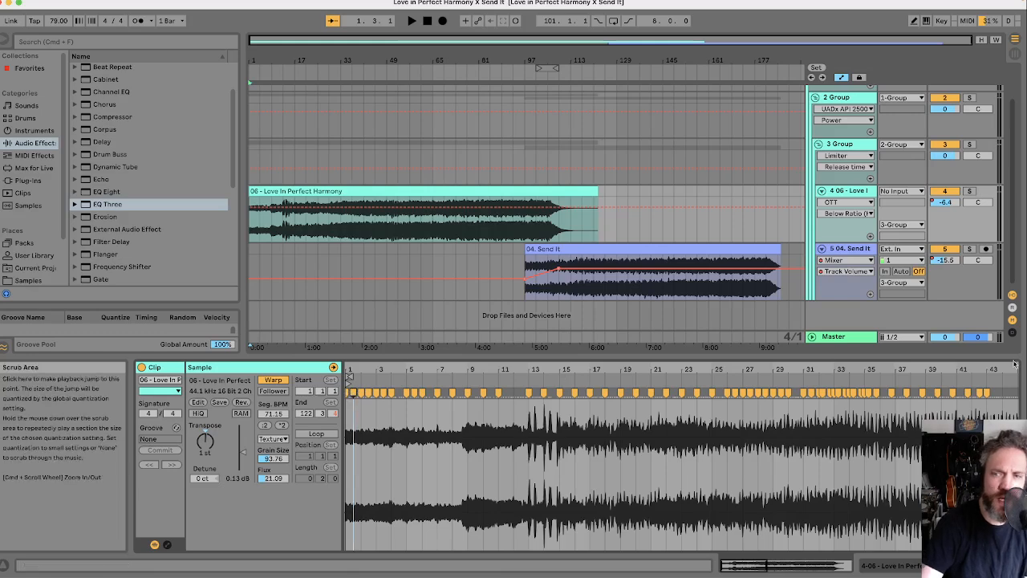
pyautogui.keyDown('shift'); pyautogui.click(984, 393); pyautogui.keyUp('shift')
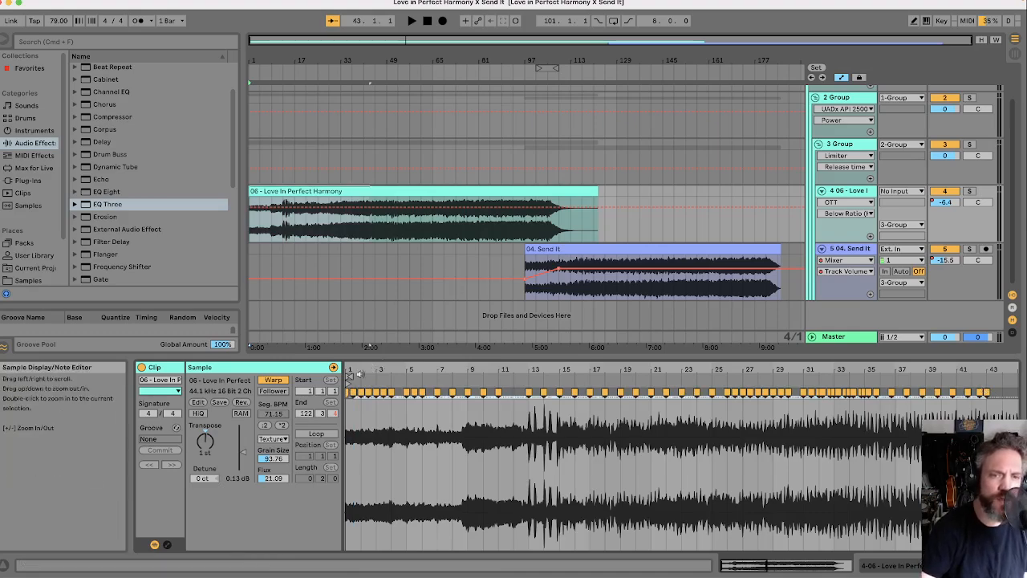
pyautogui.moveTo(357, 368); pyautogui.dragTo(431, 361)
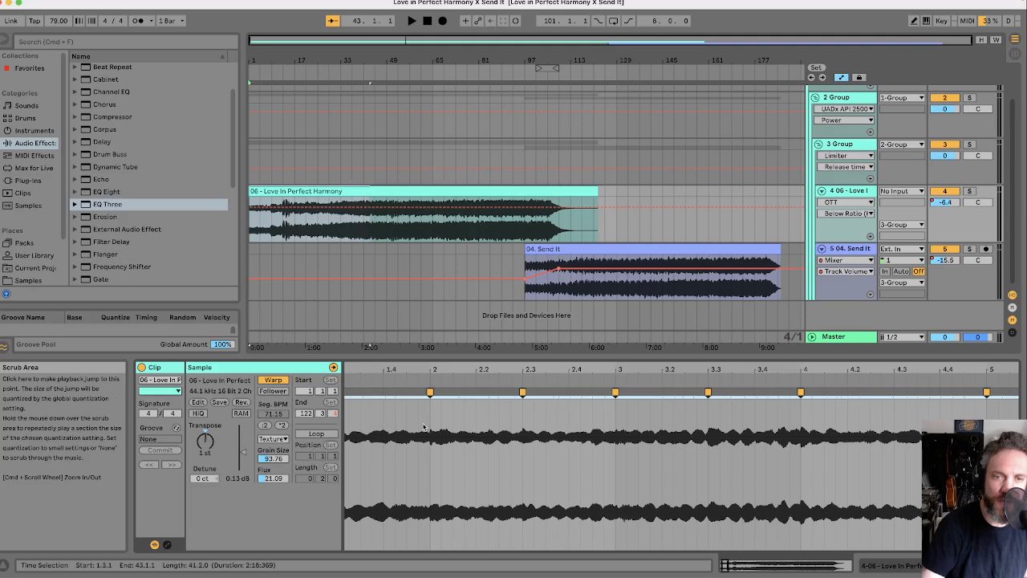
pyautogui.hscroll(-3, 425, 427)
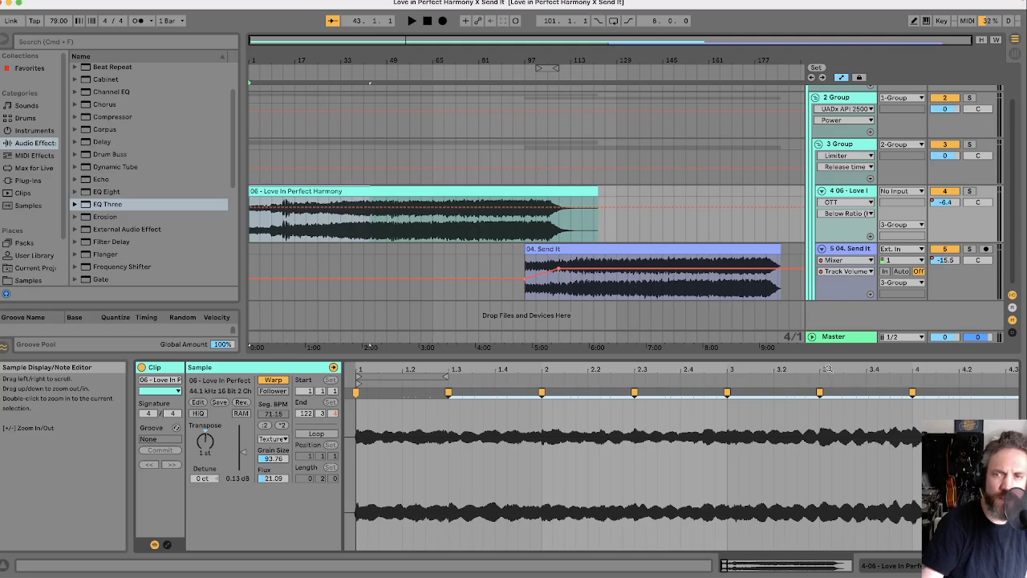
pyautogui.moveTo(829, 369); pyautogui.dragTo(515, 372)
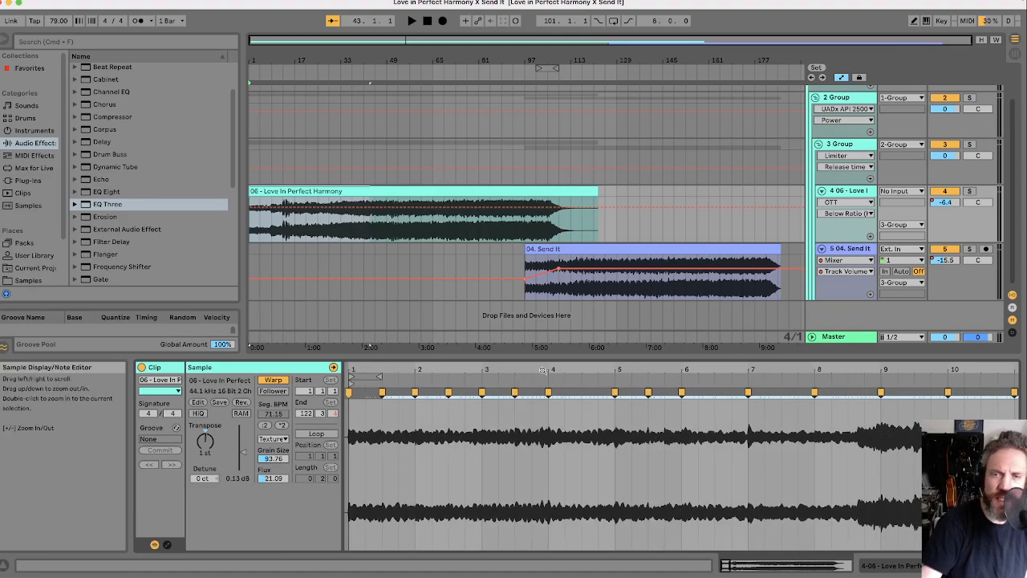
pyautogui.moveTo(542, 370); pyautogui.dragTo(421, 370)
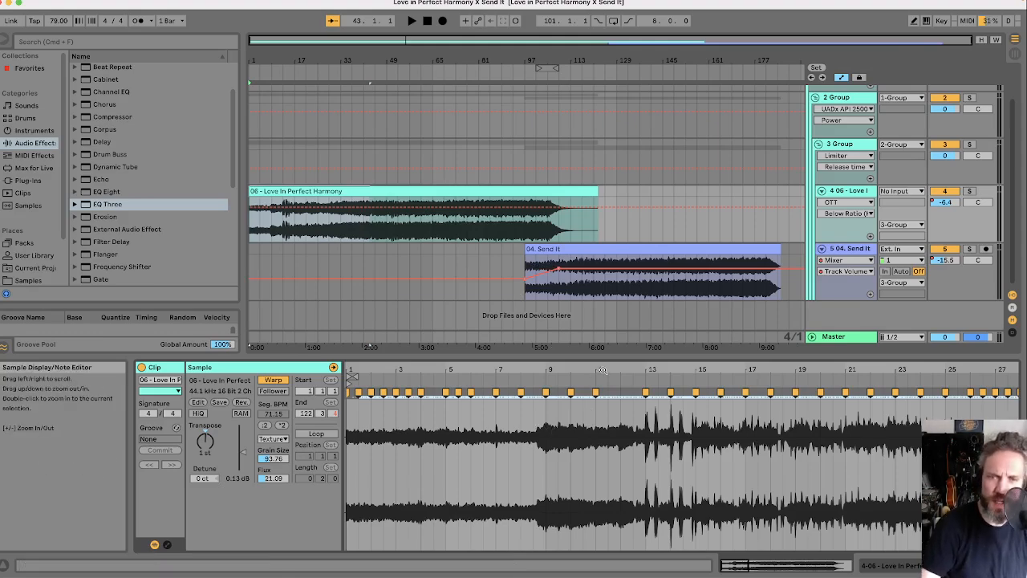
# Examine how densely the warp markers are placed across the rest of the Love In Perfect Harmony sample
pyautogui.moveTo(603, 370); pyautogui.dragTo(556, 367)
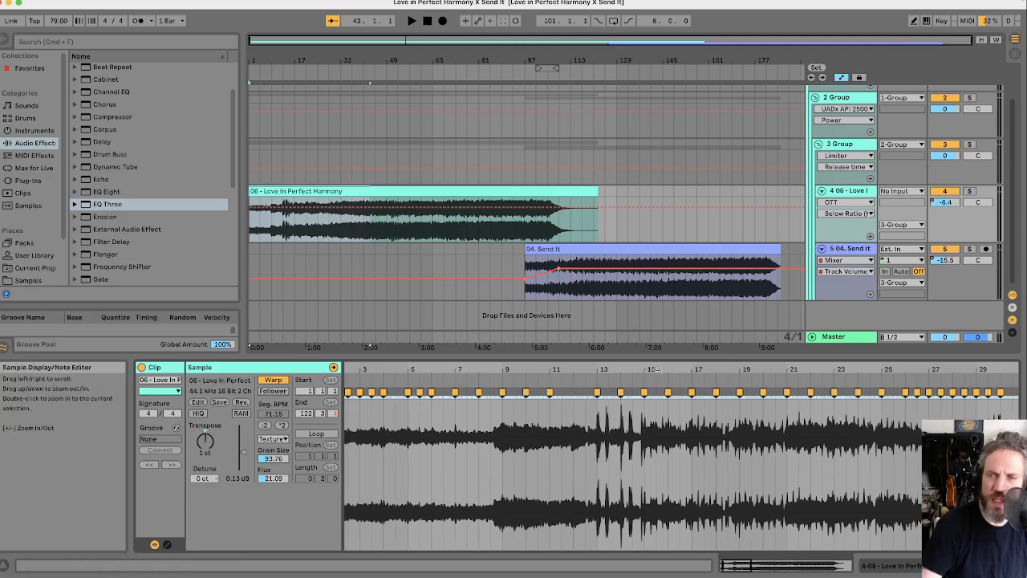
pyautogui.moveTo(656, 369); pyautogui.dragTo(626, 358)
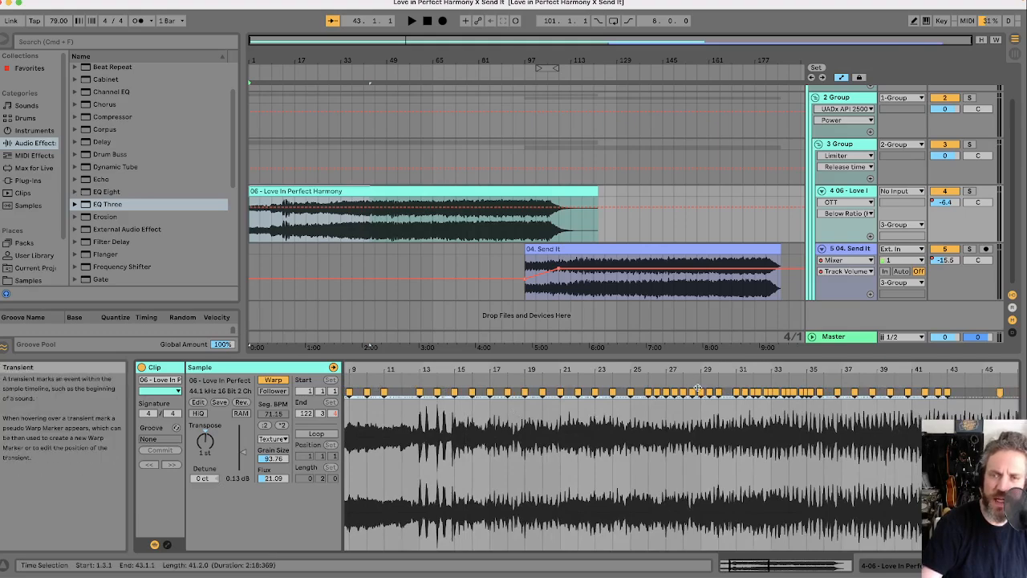
pyautogui.moveTo(691, 370); pyautogui.dragTo(634, 374)
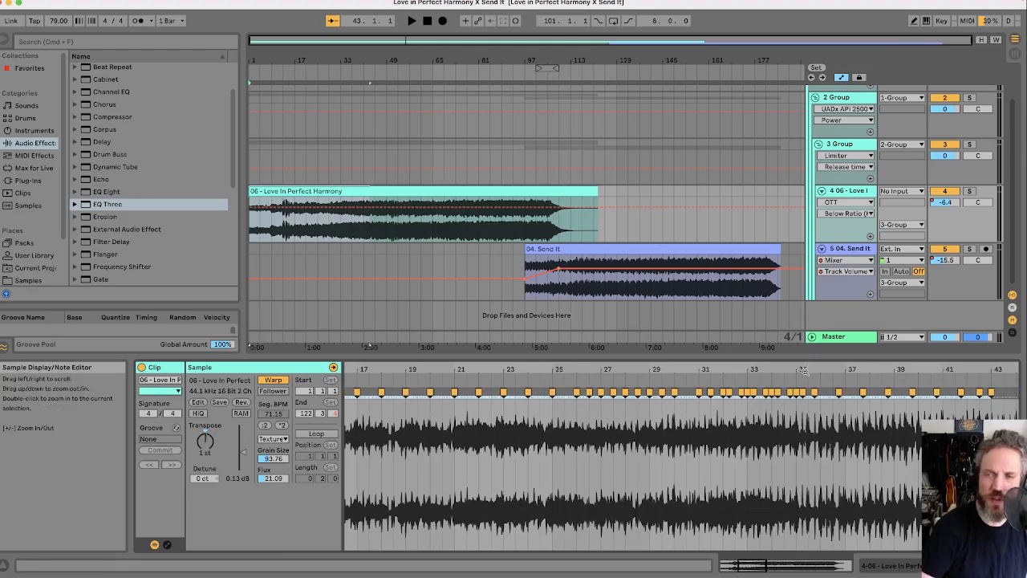
pyautogui.moveTo(804, 370); pyautogui.dragTo(729, 365)
pyautogui.moveTo(604, 368); pyautogui.dragTo(571, 371)
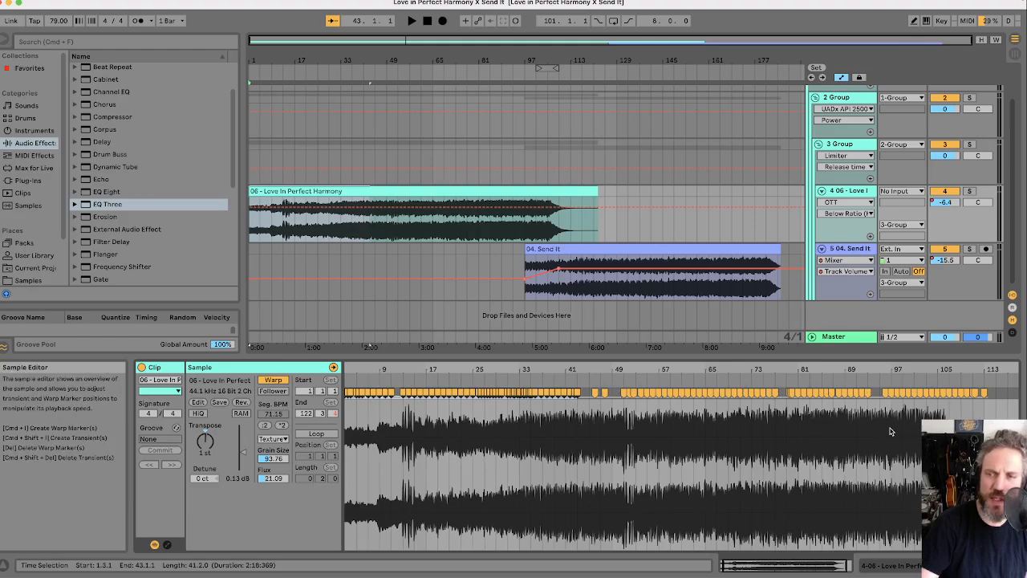
pyautogui.hscroll(-2, 801, 450)
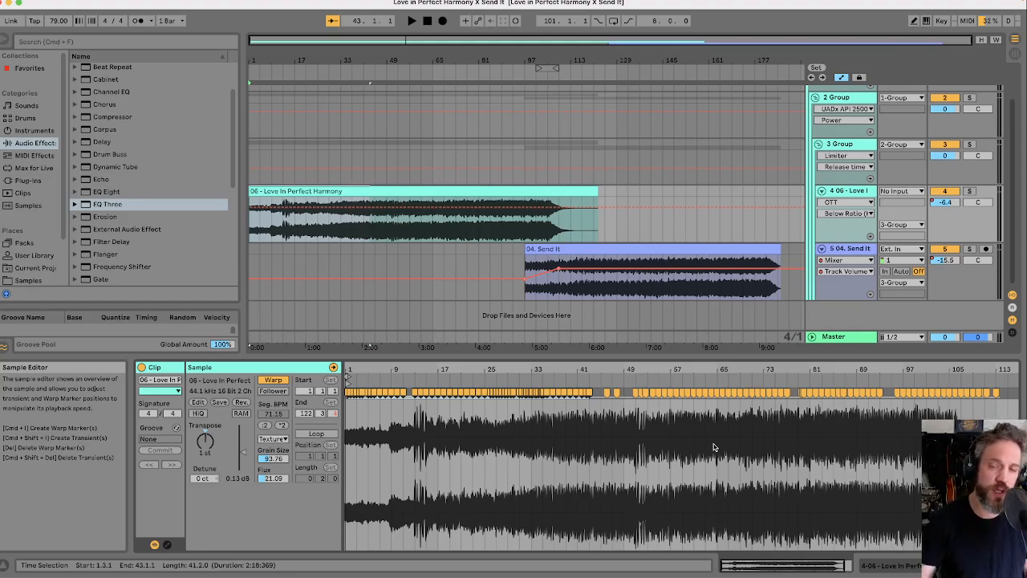
pyautogui.hscroll(2, 669, 446)
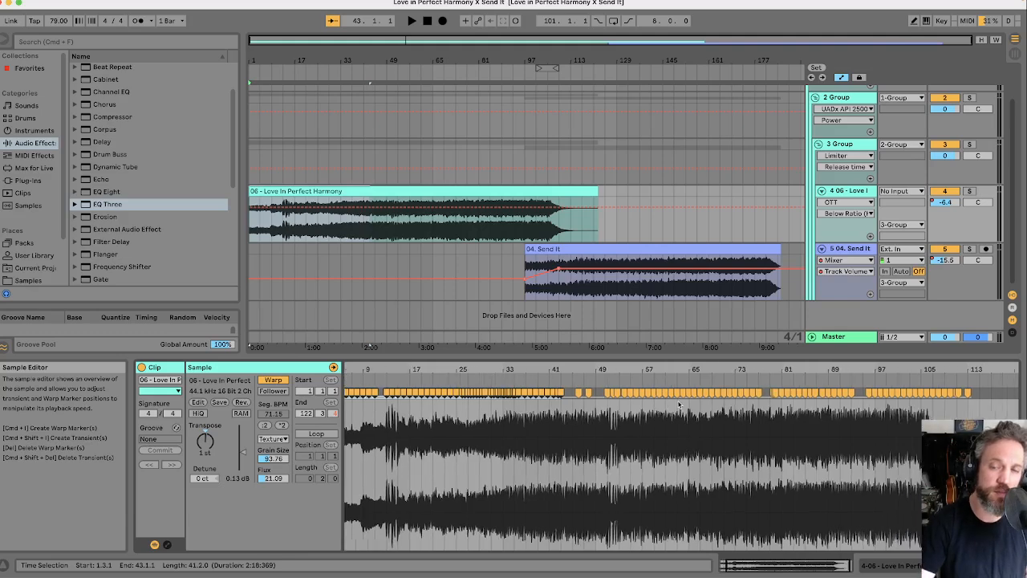
pyautogui.hscroll(-2, 674, 425)
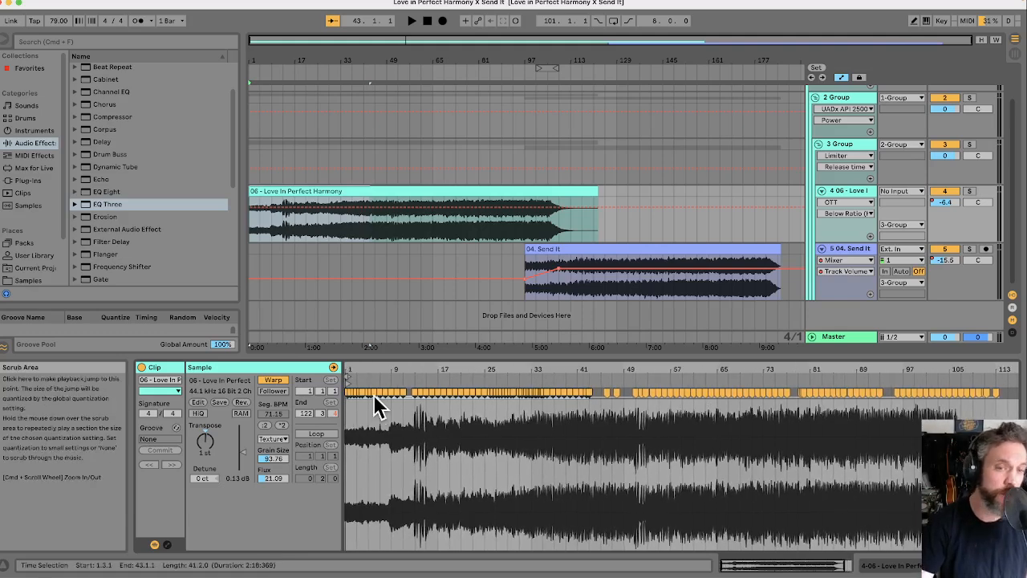
# Delete the warp marker at 1.3 near the sample's start, then add it again on the transient and align it to 1.3
pyautogui.moveTo(348, 369); pyautogui.dragTo(373, 382)
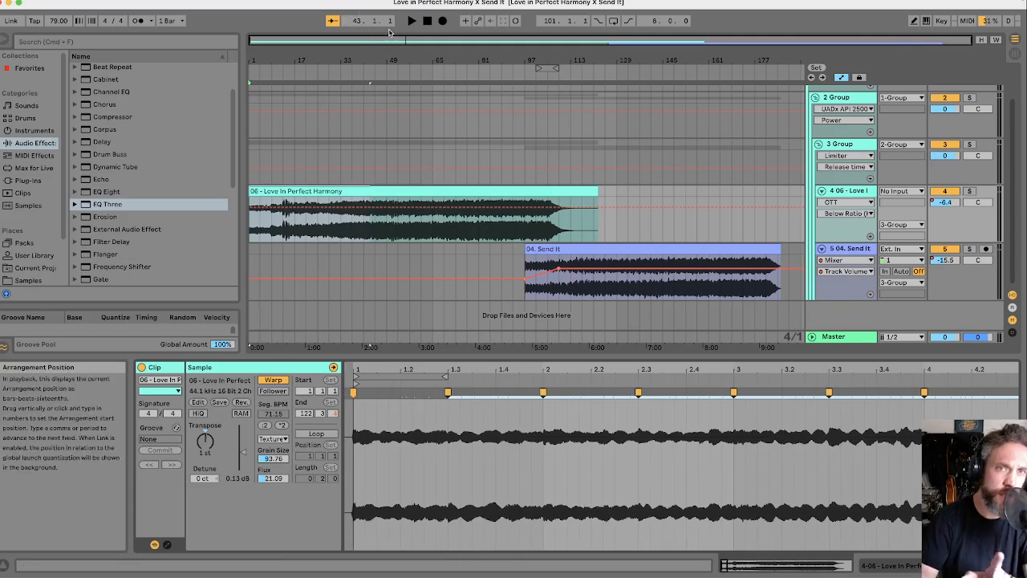
pyautogui.scroll(1, 403, 185)
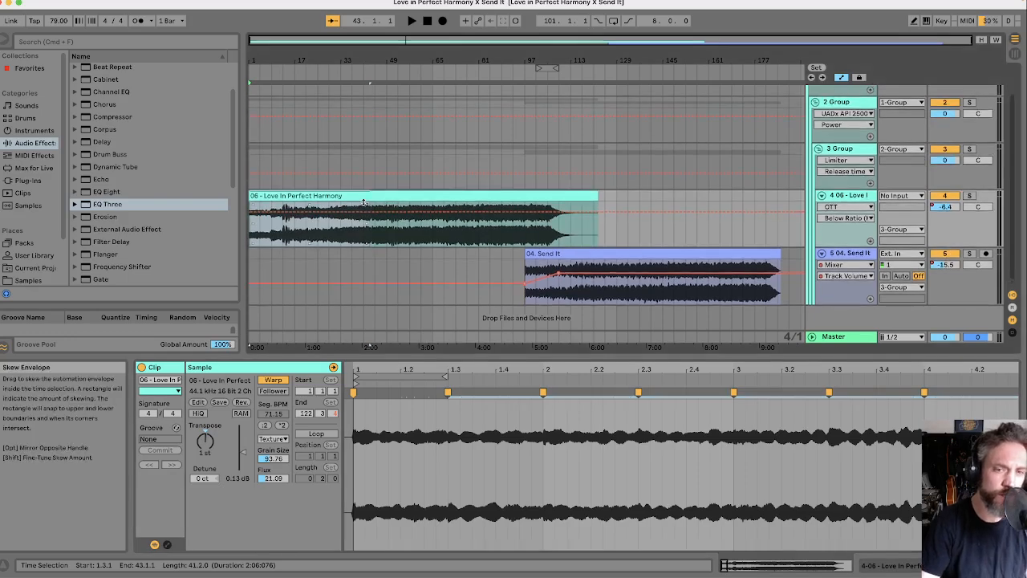
pyautogui.doubleClick(447, 391)
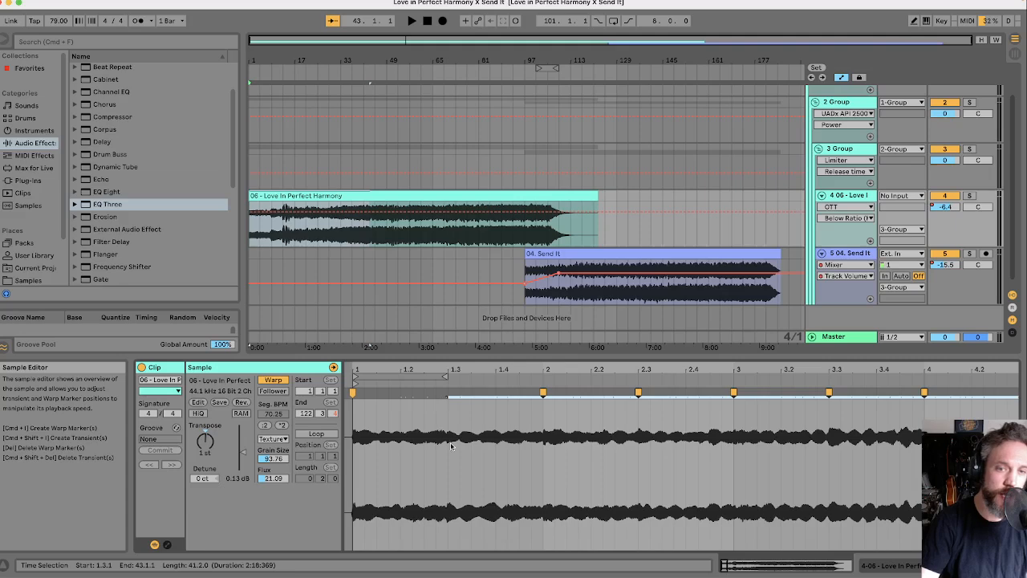
pyautogui.click(425, 394)
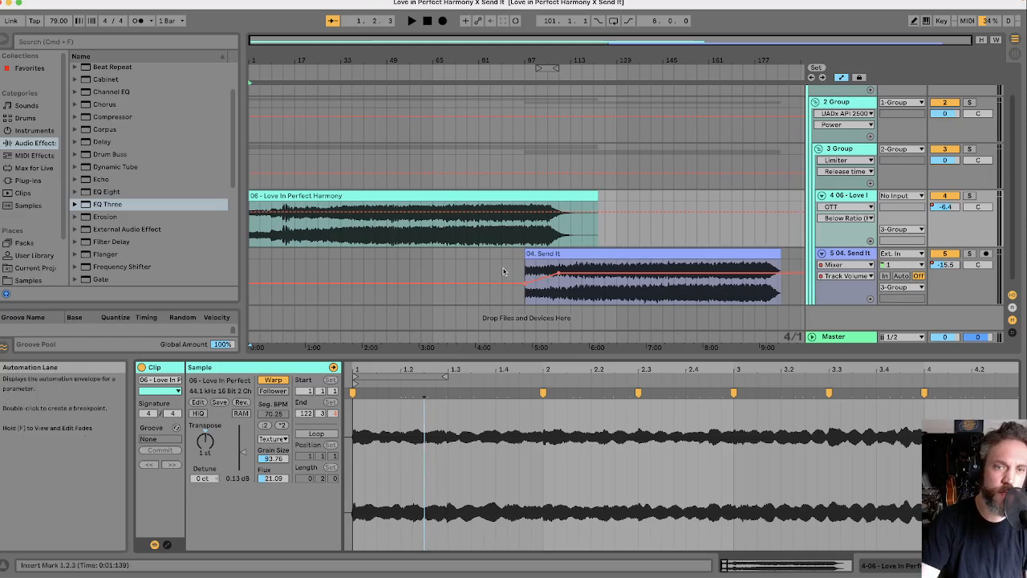
pyautogui.click(447, 395)
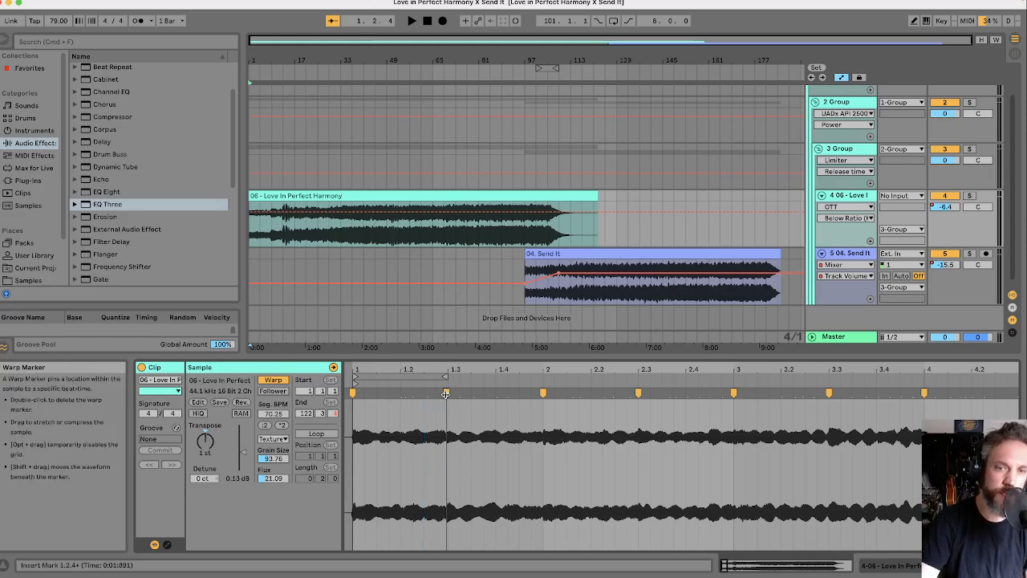
pyautogui.moveTo(446, 392)
pyautogui.mouseDown()
pyautogui.moveTo(454, 392)
pyautogui.moveTo(444, 392)
pyautogui.mouseUp()
pyautogui.hscroll(15, 507, 413)
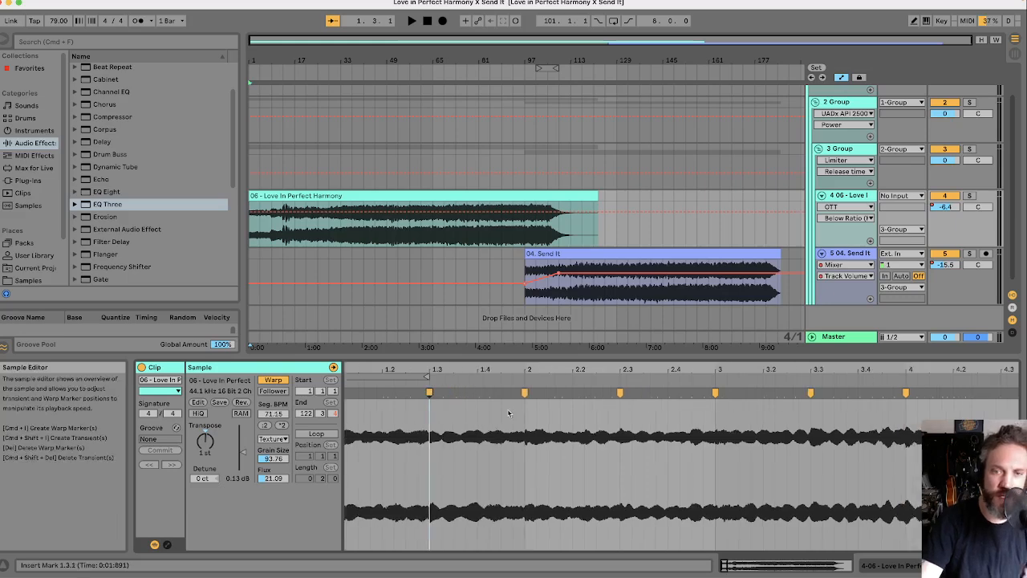
pyautogui.hscroll(-2, 508, 411)
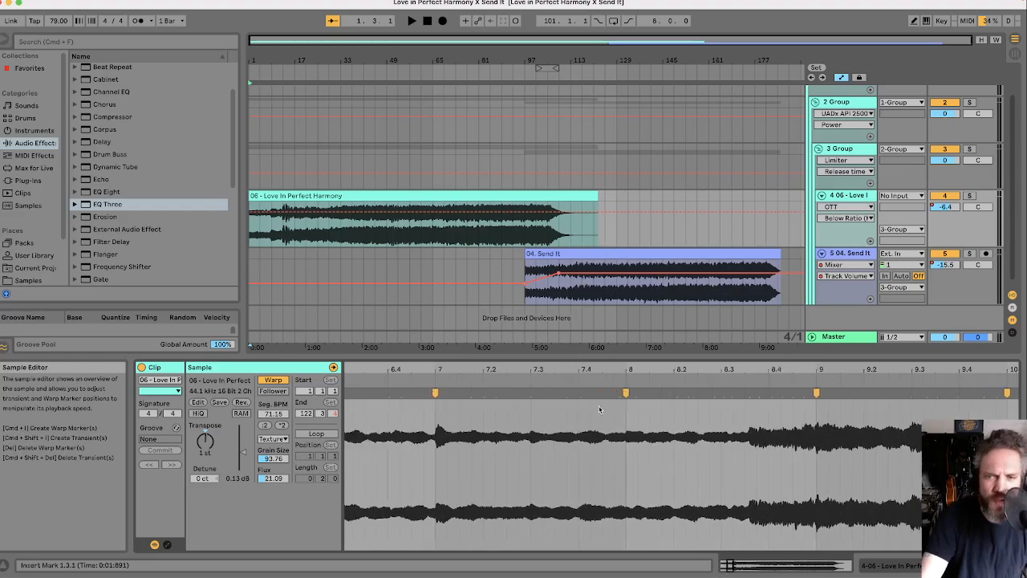
# Examine the warp markers of Love In Perfect Harmony from bar 7 to bar 21 and play the sample around bar 19
pyautogui.hscroll(6, 706, 432)
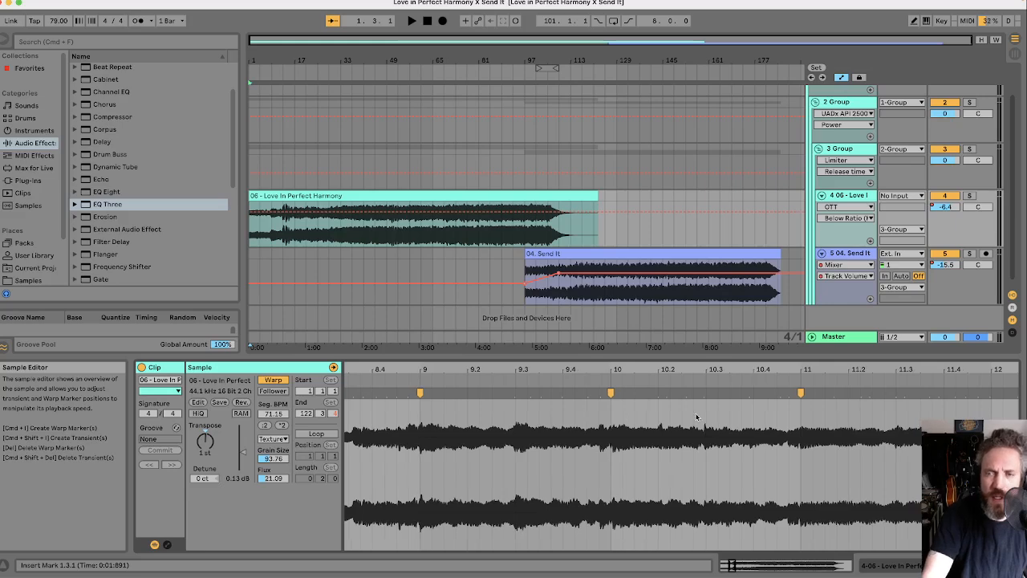
pyautogui.hscroll(1, 705, 417)
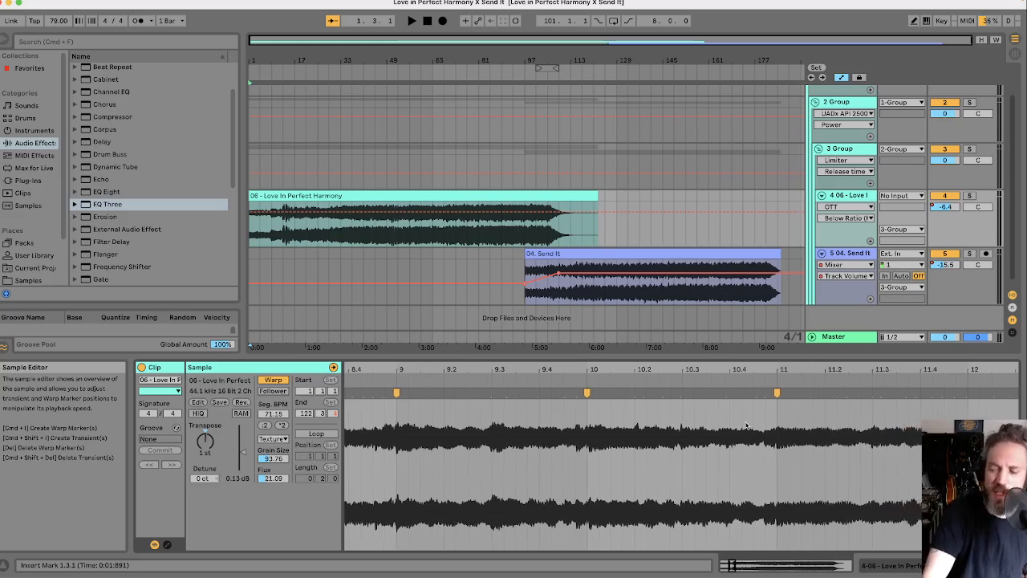
pyautogui.hscroll(8, 743, 426)
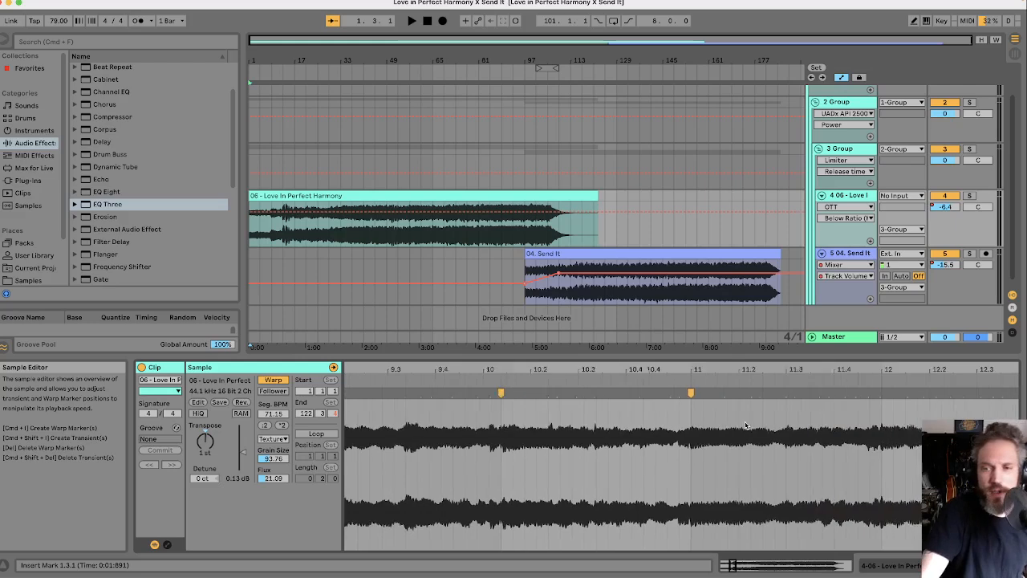
pyautogui.hscroll(4, 732, 427)
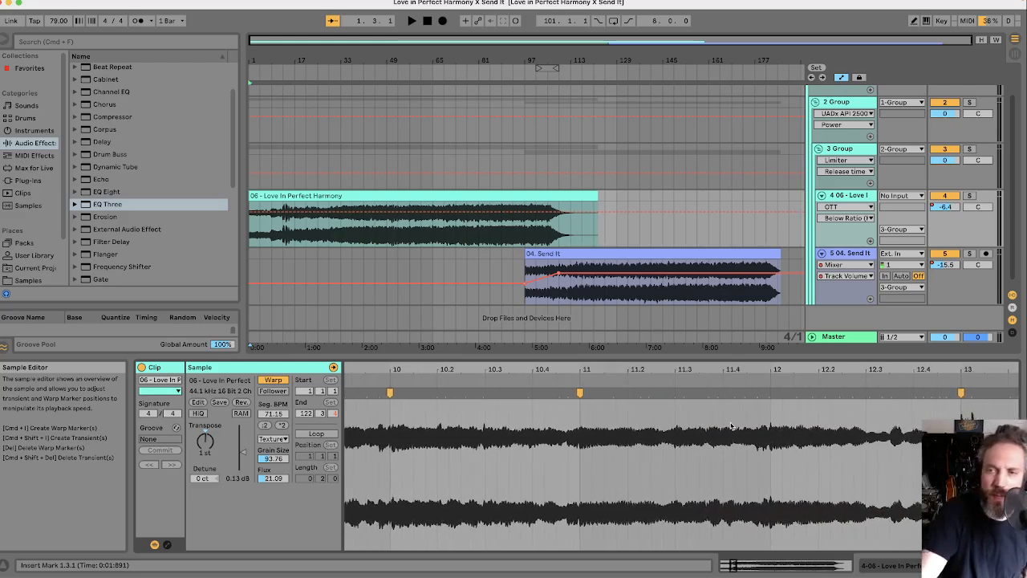
pyautogui.hscroll(12, 731, 427)
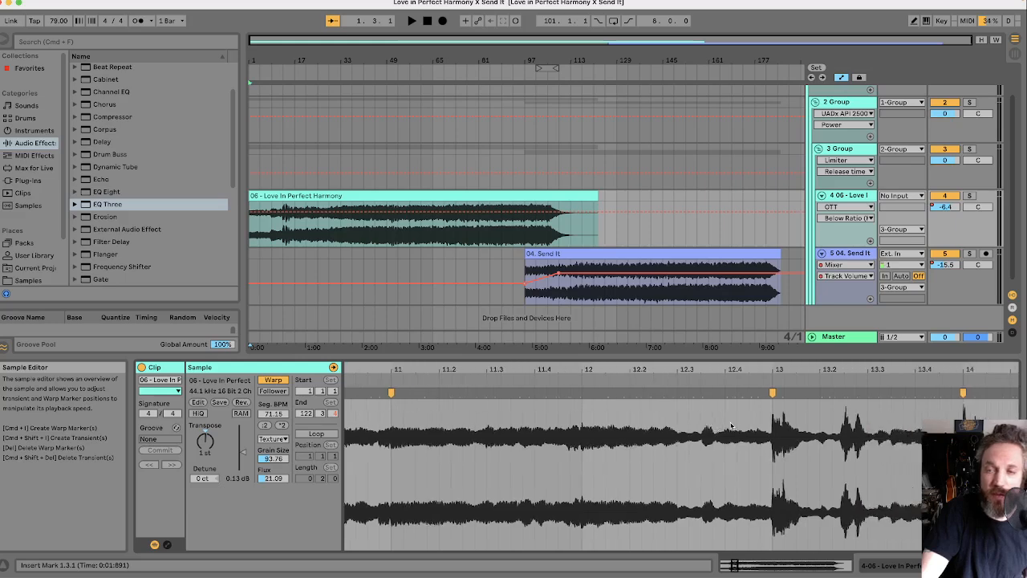
pyautogui.hscroll(9, 731, 426)
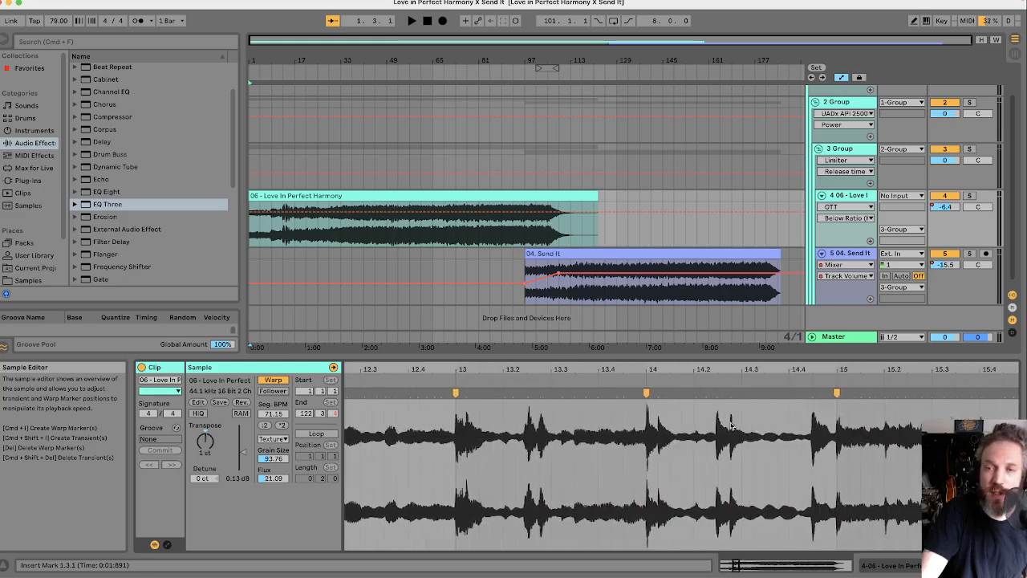
pyautogui.hscroll(15, 731, 426)
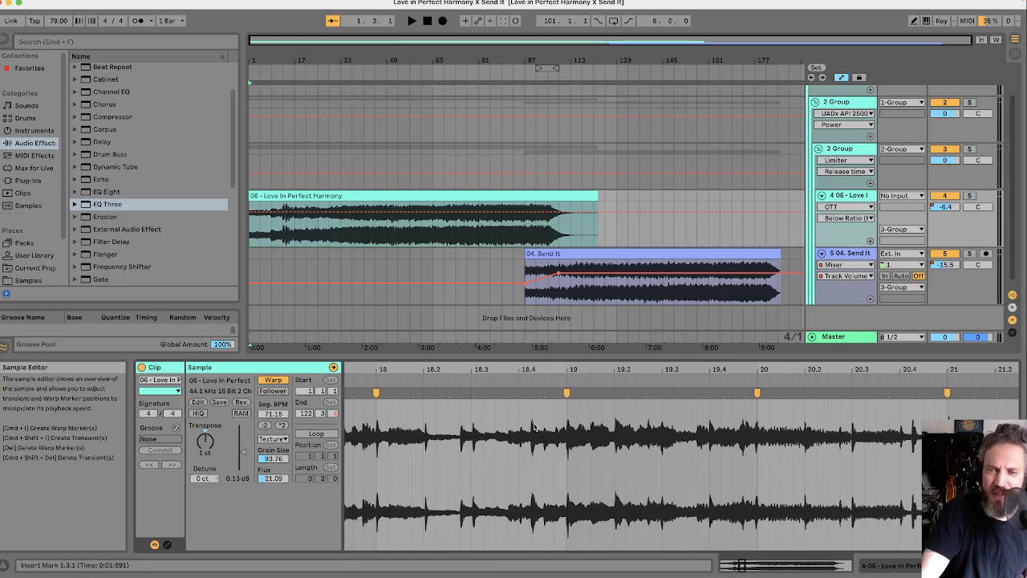
pyautogui.click(566, 394)
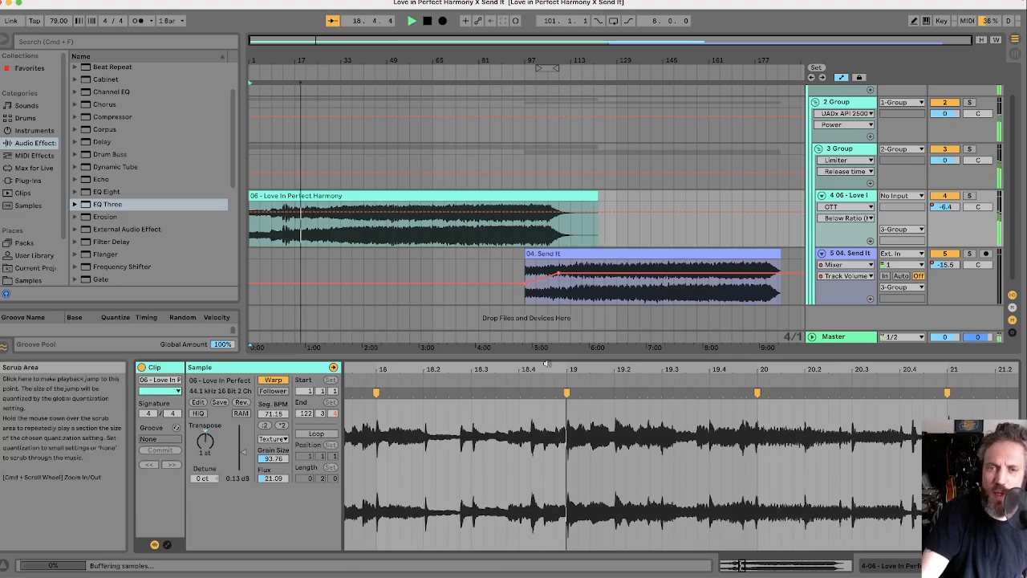
pyautogui.click(573, 398)
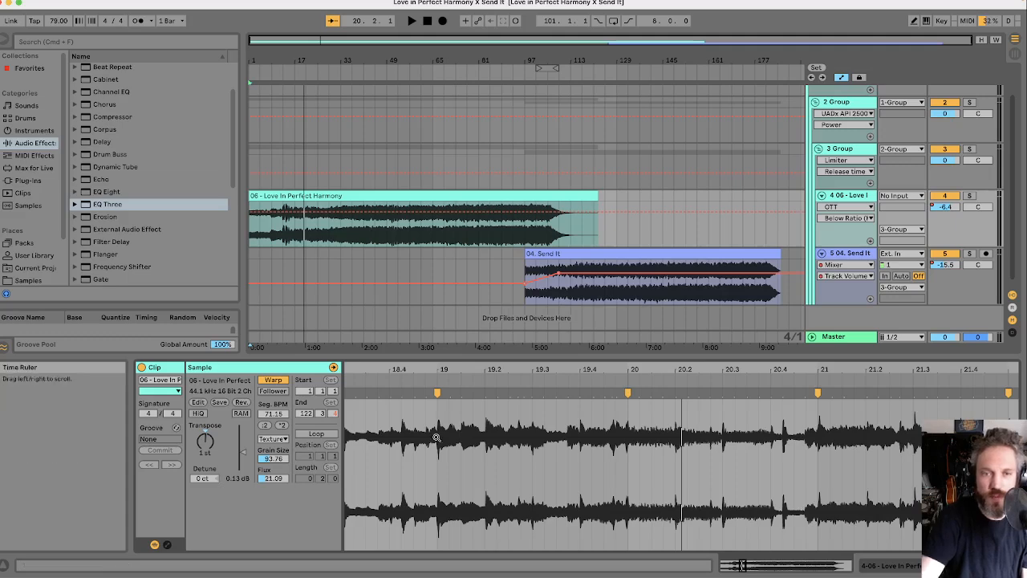
# Replace the warp marker at bar 20 with one on the nearby transient and align it to 20.1.1
pyautogui.moveTo(434, 370)
pyautogui.mouseDown()
pyautogui.moveTo(433, 438)
pyautogui.moveTo(433, 370)
pyautogui.mouseUp()
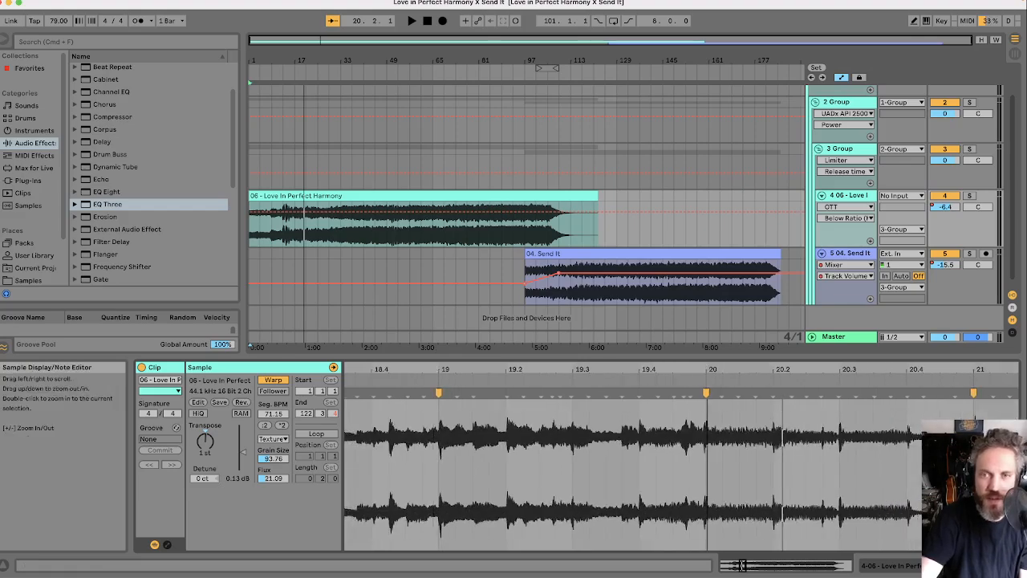
pyautogui.moveTo(707, 370)
pyautogui.mouseDown()
pyautogui.moveTo(707, 408)
pyautogui.moveTo(705, 392)
pyautogui.mouseUp()
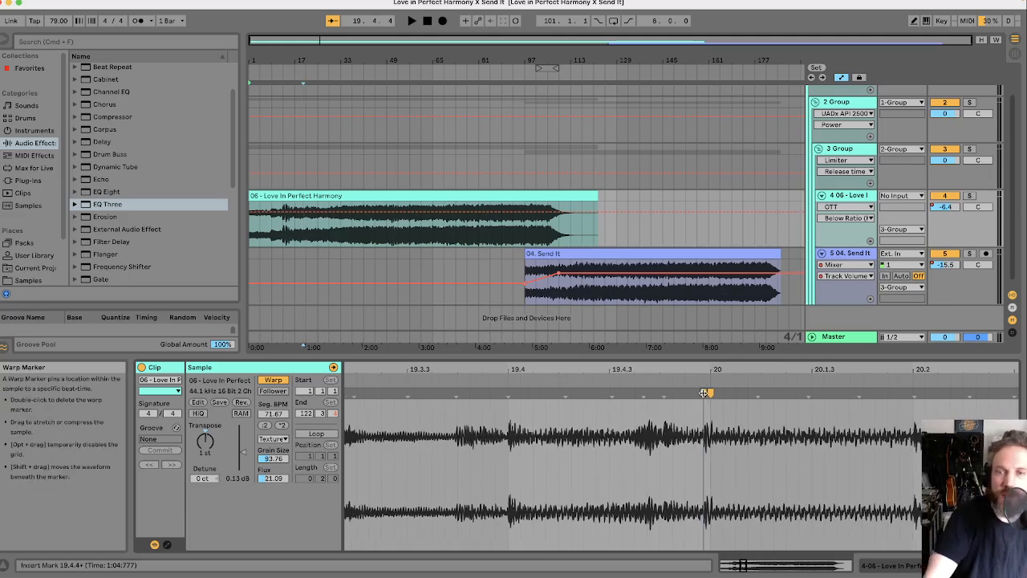
pyautogui.doubleClick(712, 394)
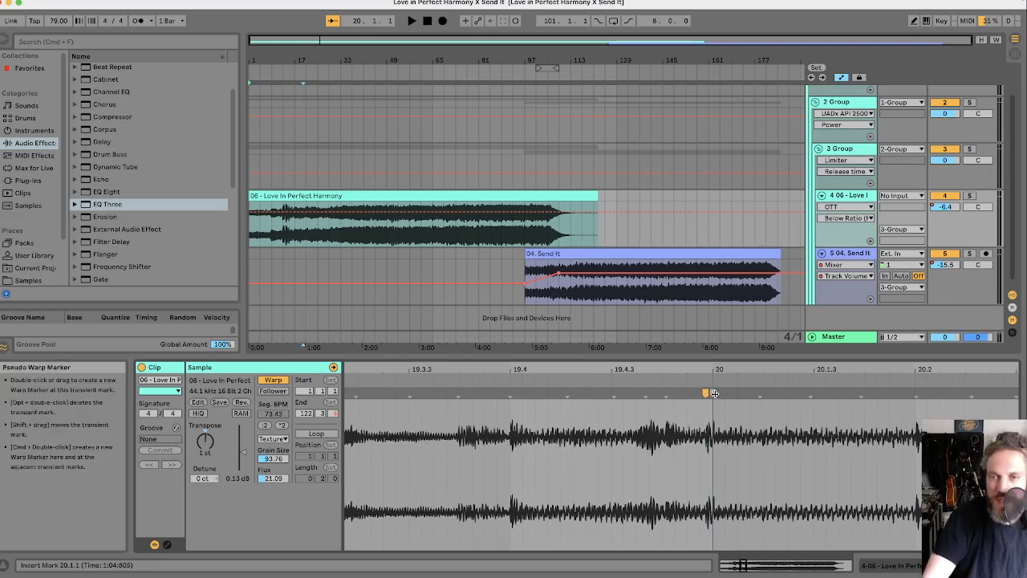
pyautogui.hscroll(-1, 714, 394)
pyautogui.hscroll(1, 729, 390)
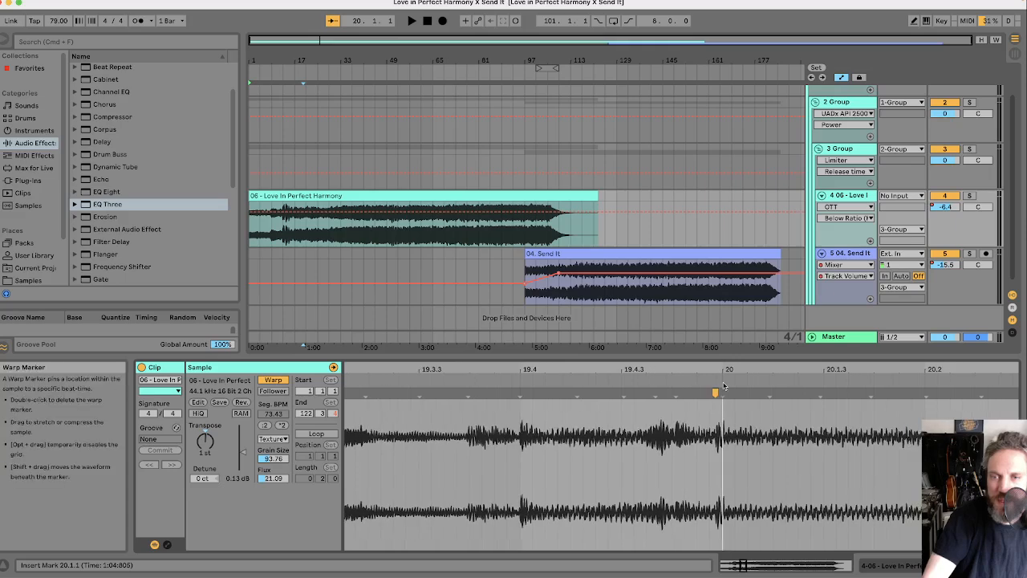
pyautogui.moveTo(721, 372); pyautogui.dragTo(705, 398)
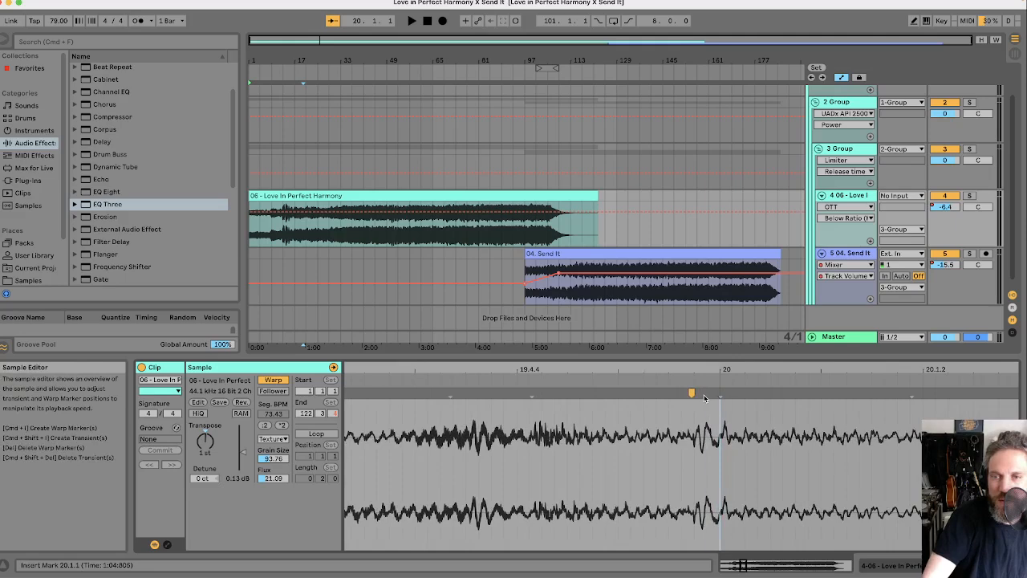
pyautogui.click(705, 398)
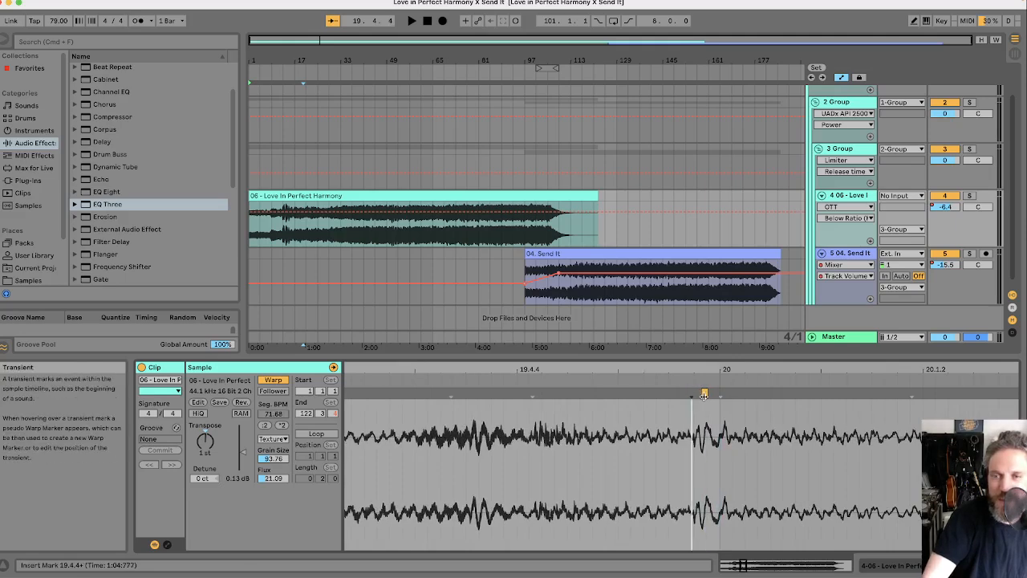
pyautogui.moveTo(705, 392); pyautogui.dragTo(718, 393)
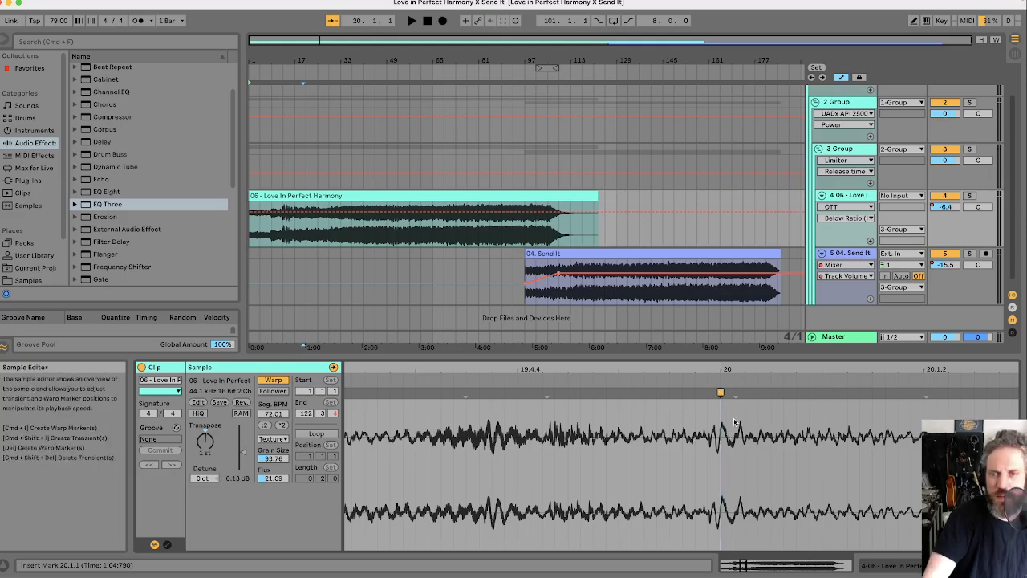
# Play the sample across bar 20 to check the timing of the realigned warp marker
pyautogui.moveTo(619, 370); pyautogui.dragTo(618, 313)
pyautogui.moveTo(619, 368); pyautogui.dragTo(619, 313)
pyautogui.click(507, 373)
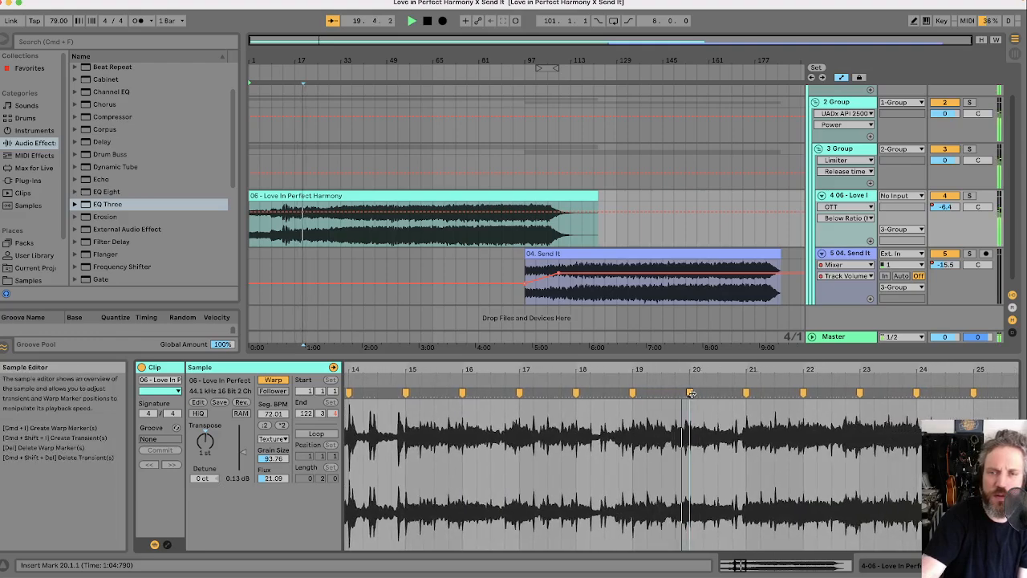
pyautogui.press('space')
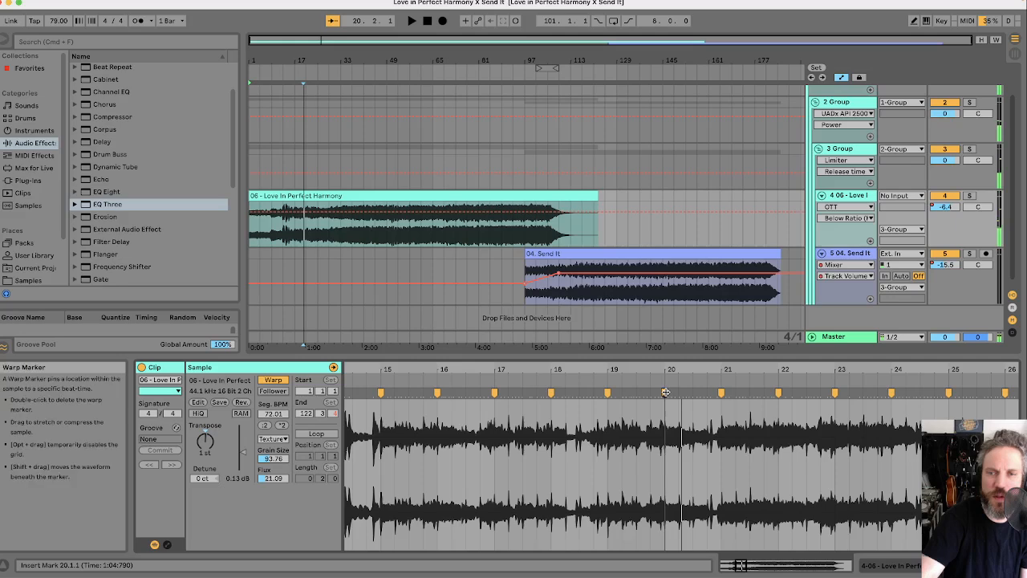
# Delete the warp marker at bar 20 and play the sample across that bar to hear its timing without it
pyautogui.moveTo(669, 370); pyautogui.dragTo(669, 410)
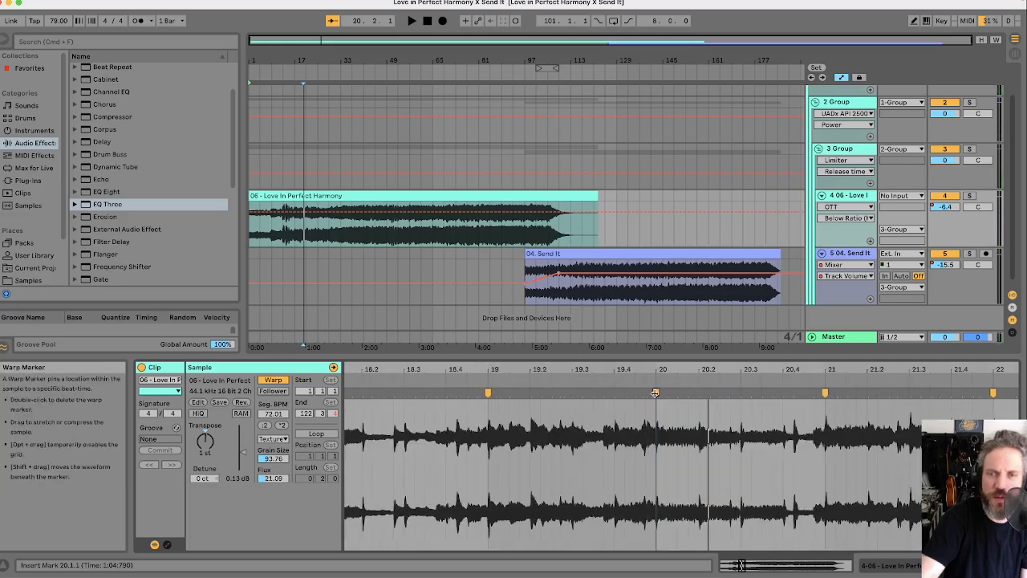
pyautogui.click(655, 391)
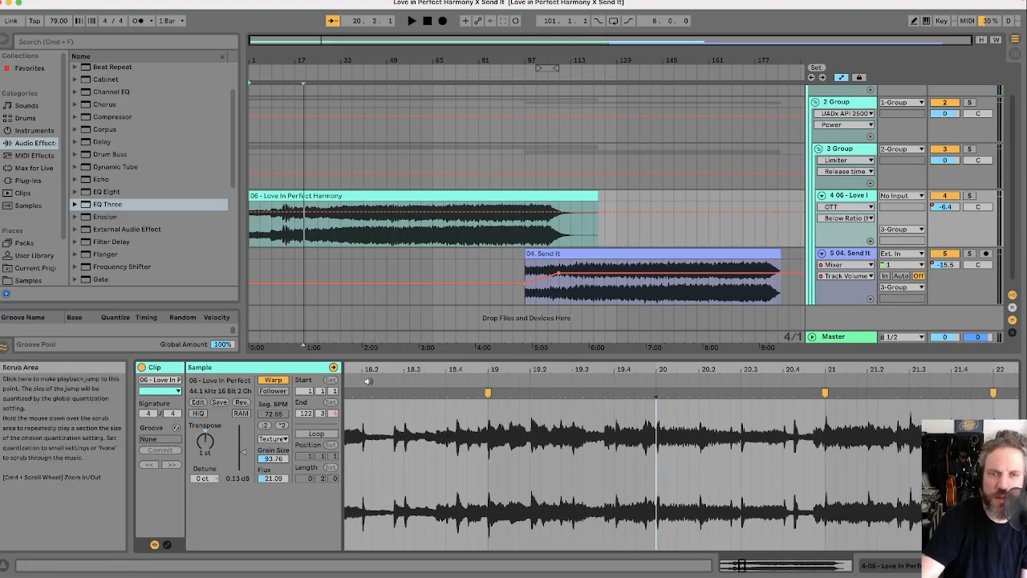
pyautogui.click(367, 381)
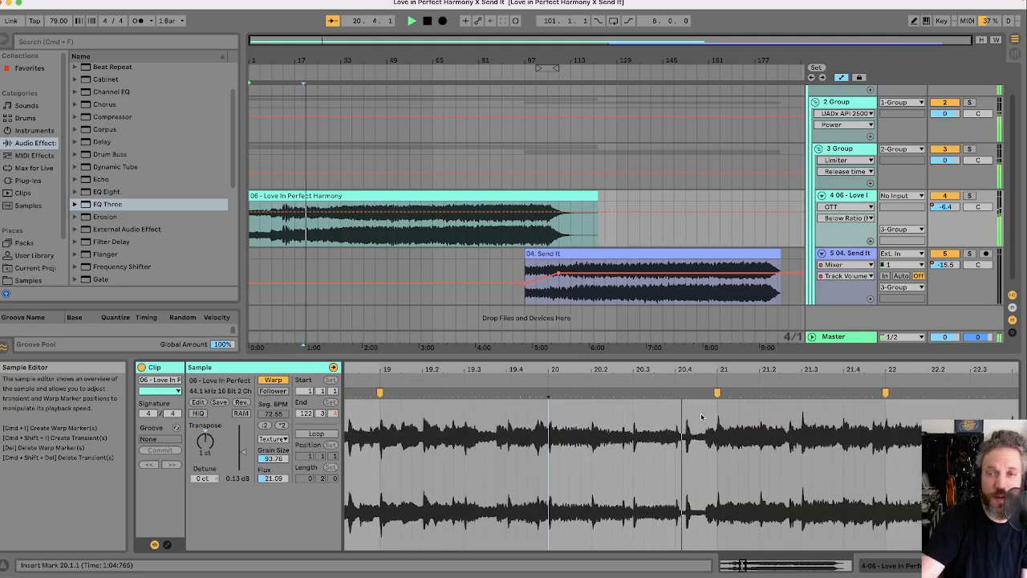
pyautogui.press('space')
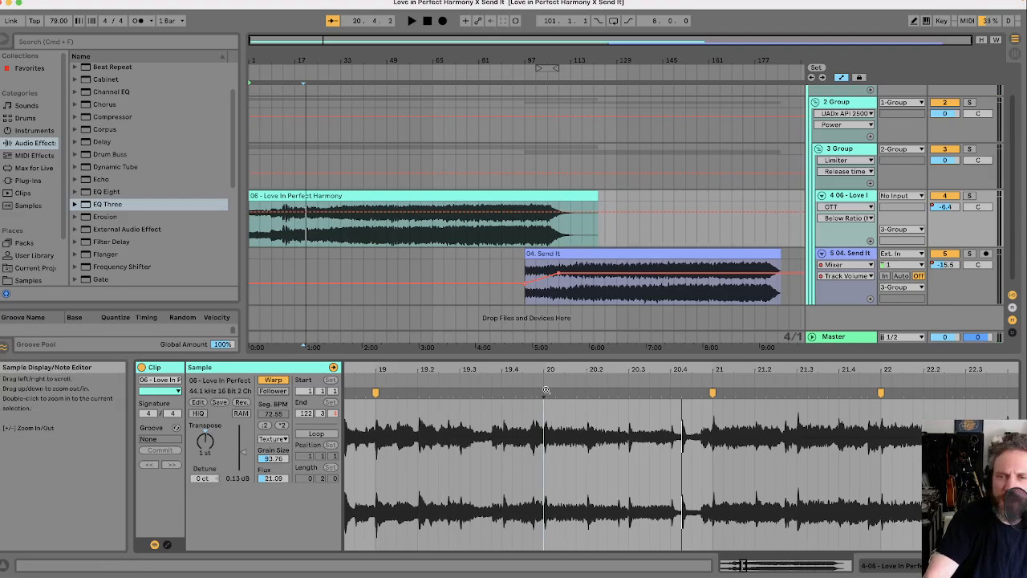
# Compare the transient near bar 20 with the grid line, and return to an overview of the whole sample
pyautogui.moveTo(540, 371); pyautogui.dragTo(533, 414)
pyautogui.moveTo(630, 370); pyautogui.dragTo(630, 425)
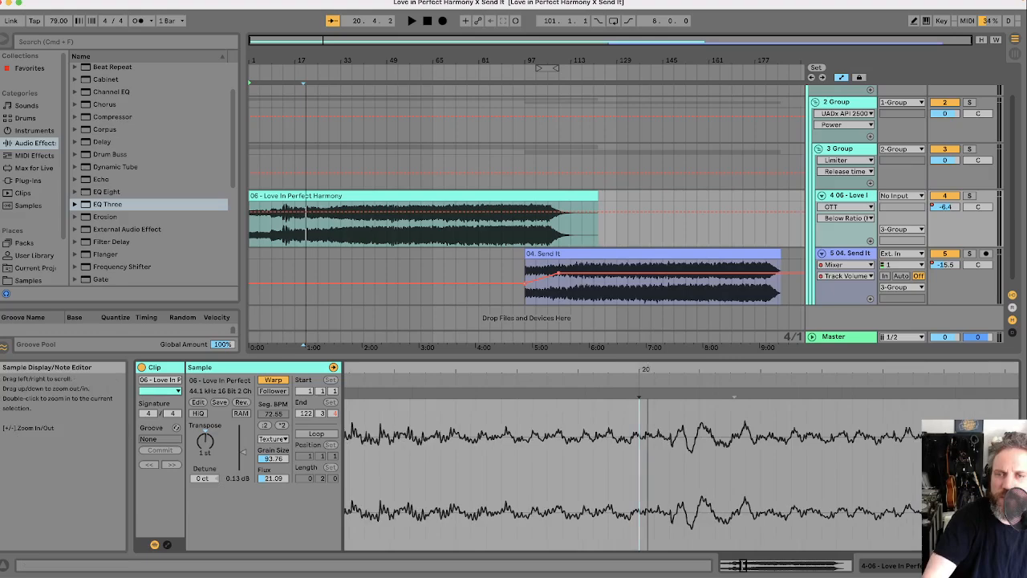
pyautogui.moveTo(647, 373); pyautogui.dragTo(450, 366)
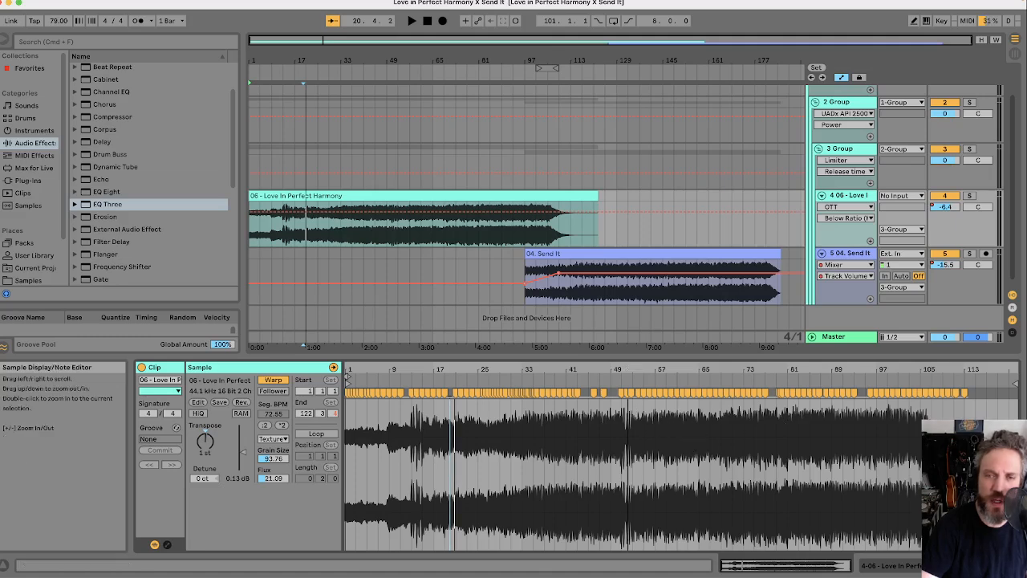
# Look through the warp and quantize options available for the sample near bar 49, and dismiss them without applying any
pyautogui.moveTo(630, 369); pyautogui.dragTo(636, 383)
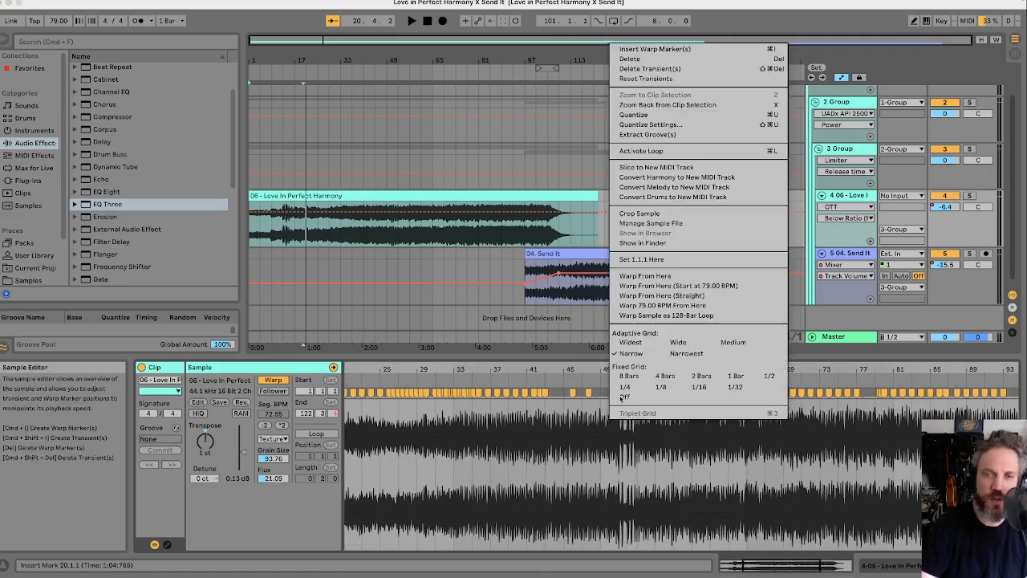
pyautogui.rightClick(610, 422)
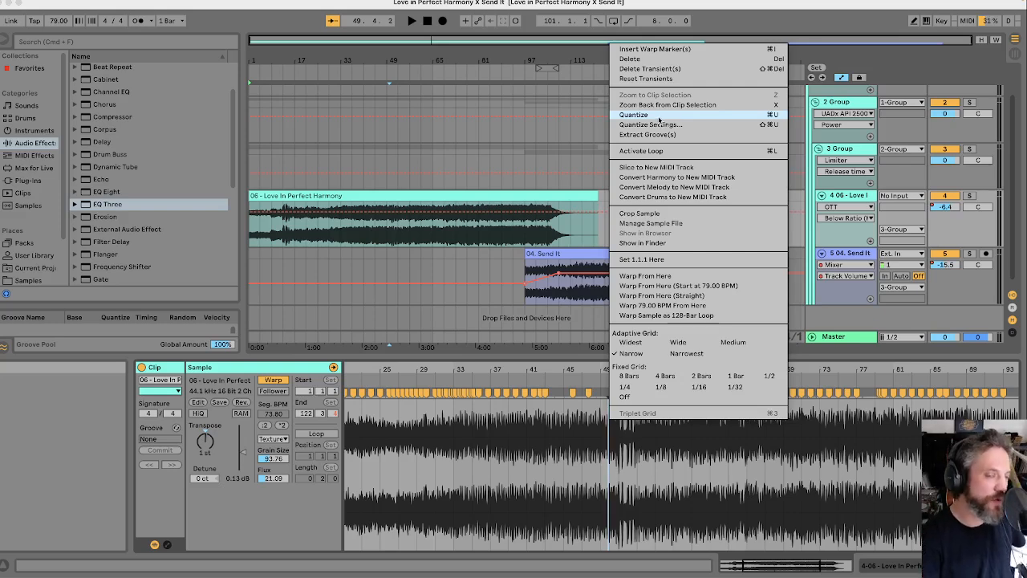
pyautogui.click(533, 476)
pyautogui.hscroll(-1, 537, 466)
pyautogui.hscroll(1, 540, 417)
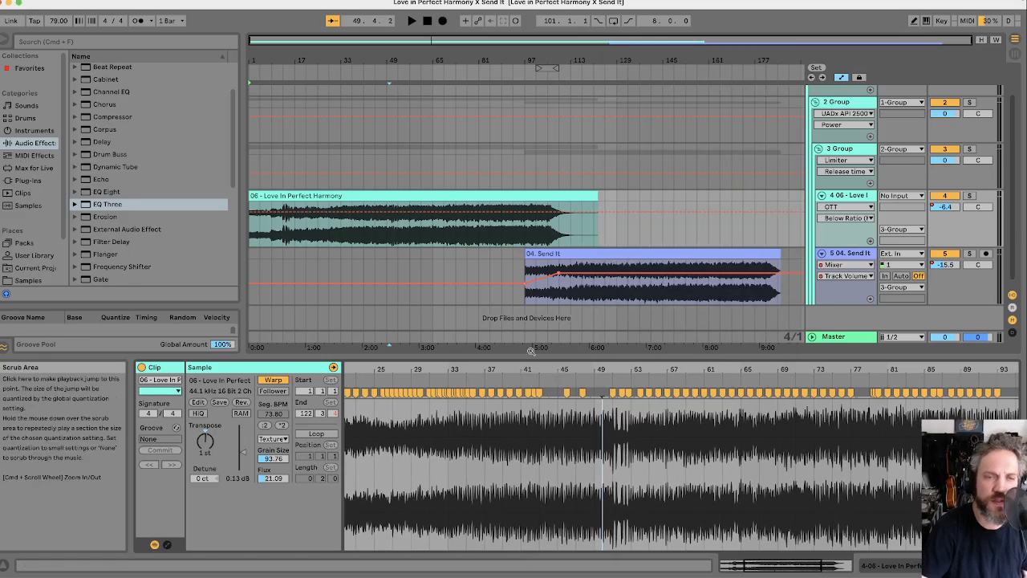
pyautogui.moveTo(537, 369); pyautogui.dragTo(568, 370)
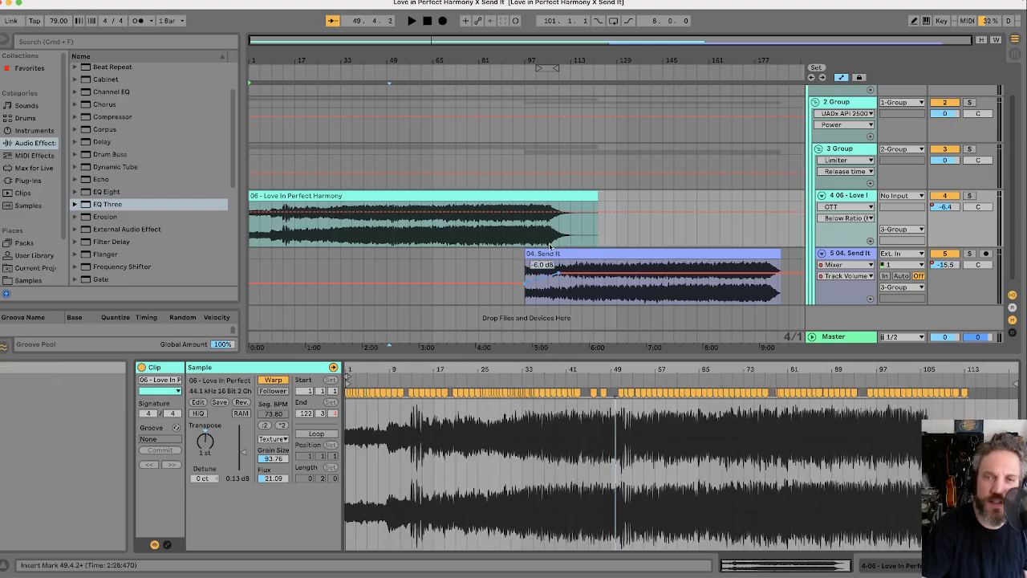
# Show the device chain of the Love In Perfect Harmony track and select its EQ Three
pyautogui.scroll(-1, 486, 206)
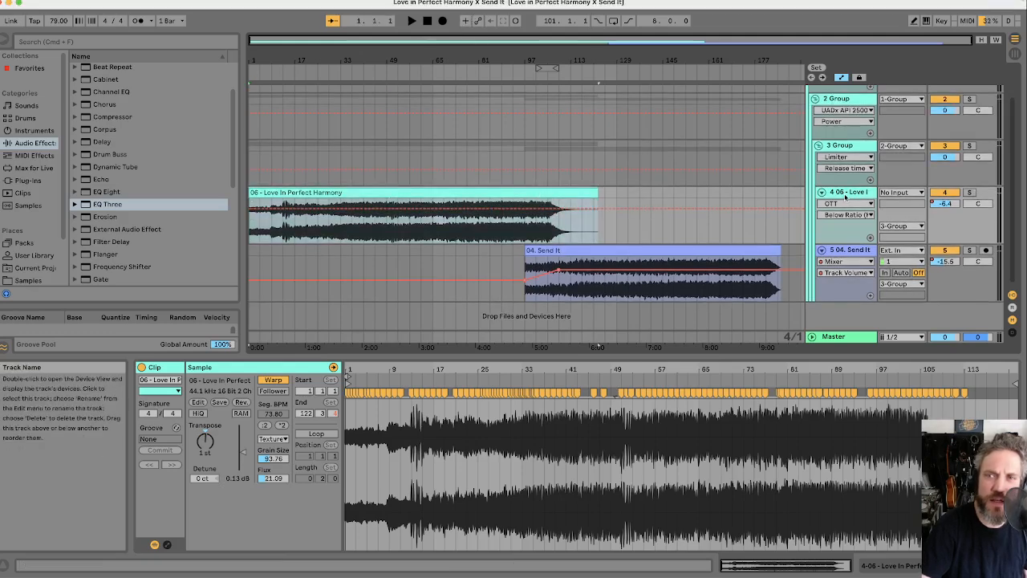
pyautogui.scroll(3, 843, 198)
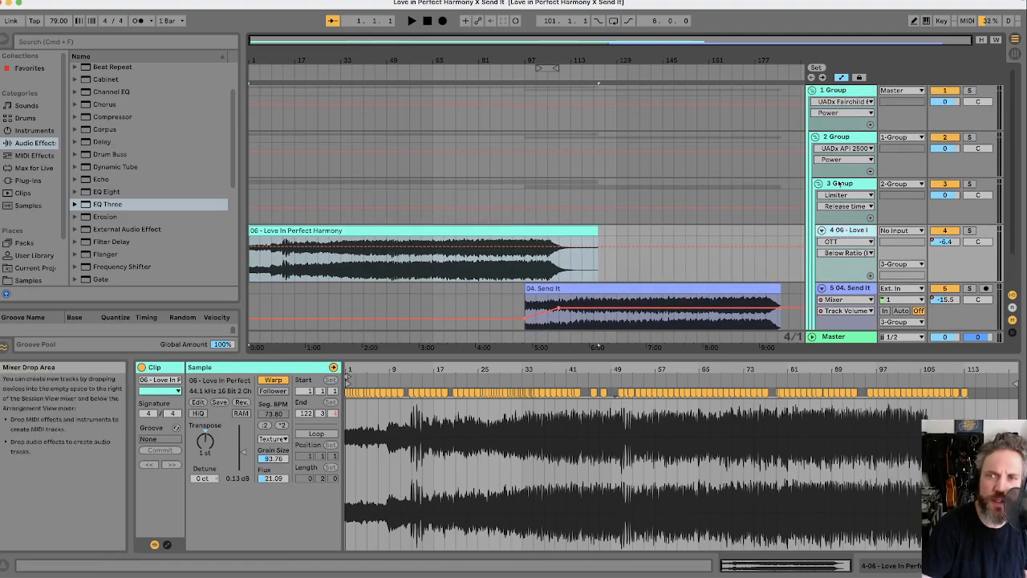
pyautogui.scroll(-1, 841, 200)
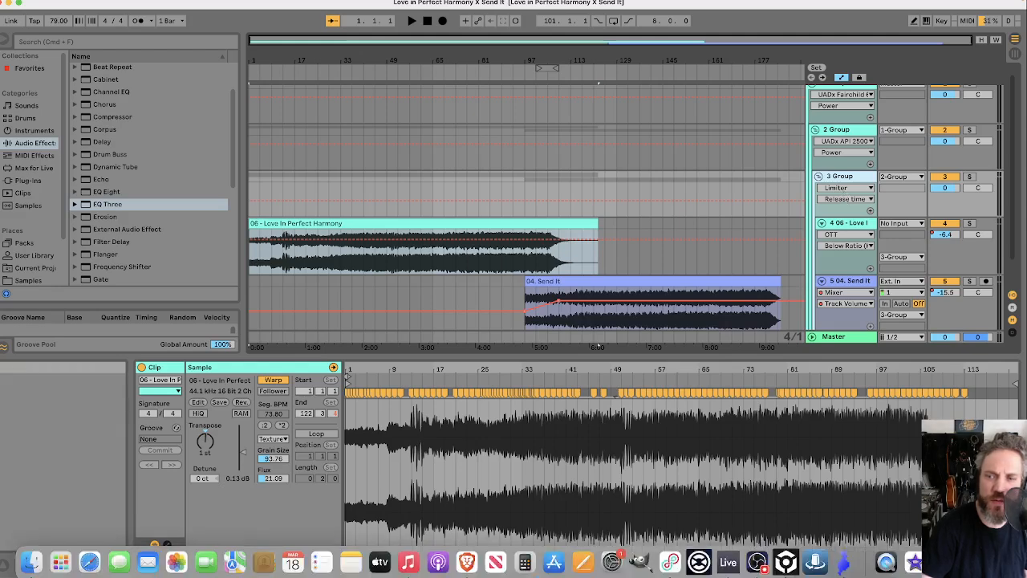
pyautogui.click(852, 223)
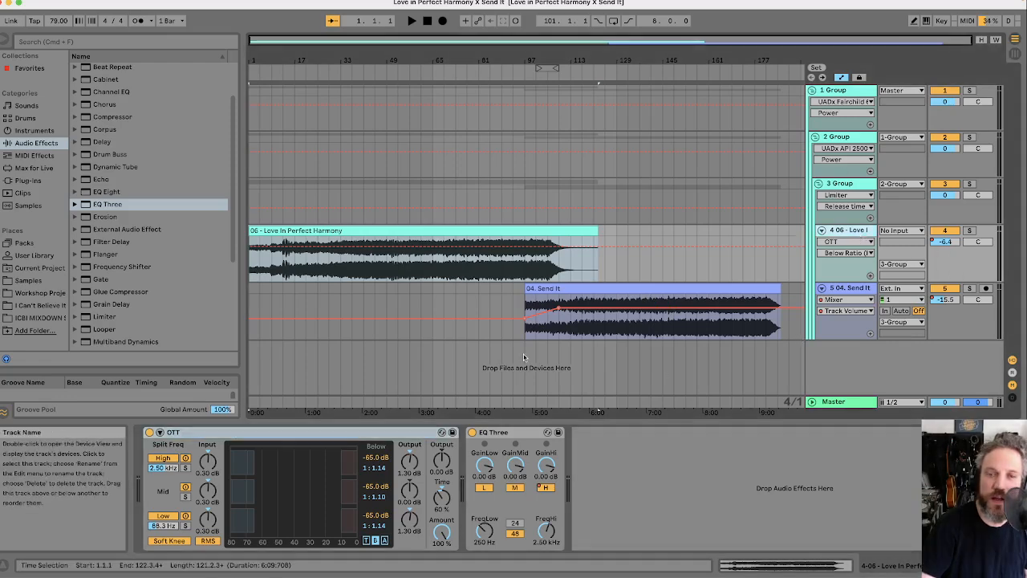
pyautogui.click(514, 433)
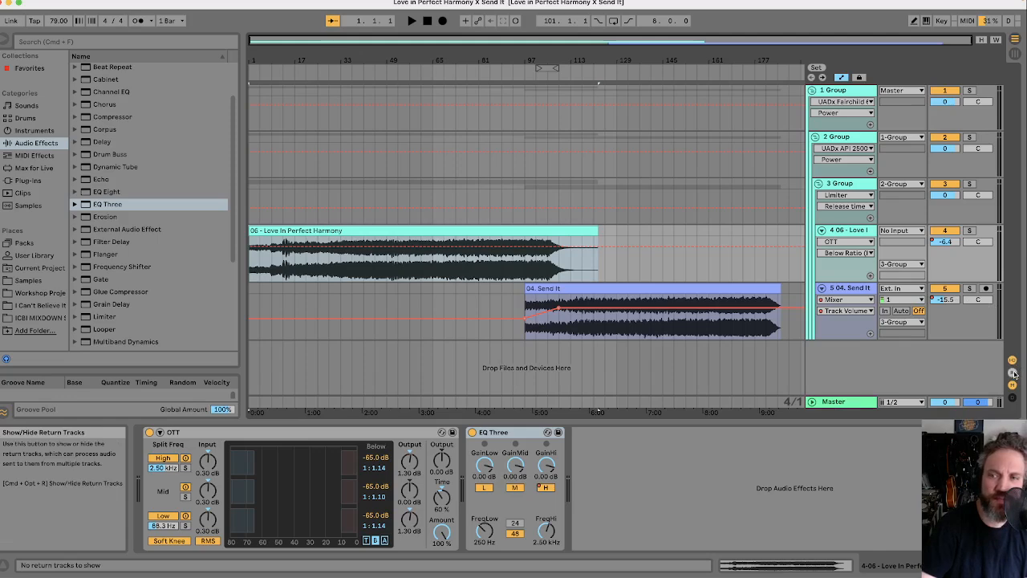
# Unfold the Master track to look at its Song Tempo automation, and fold it again
pyautogui.click(812, 402)
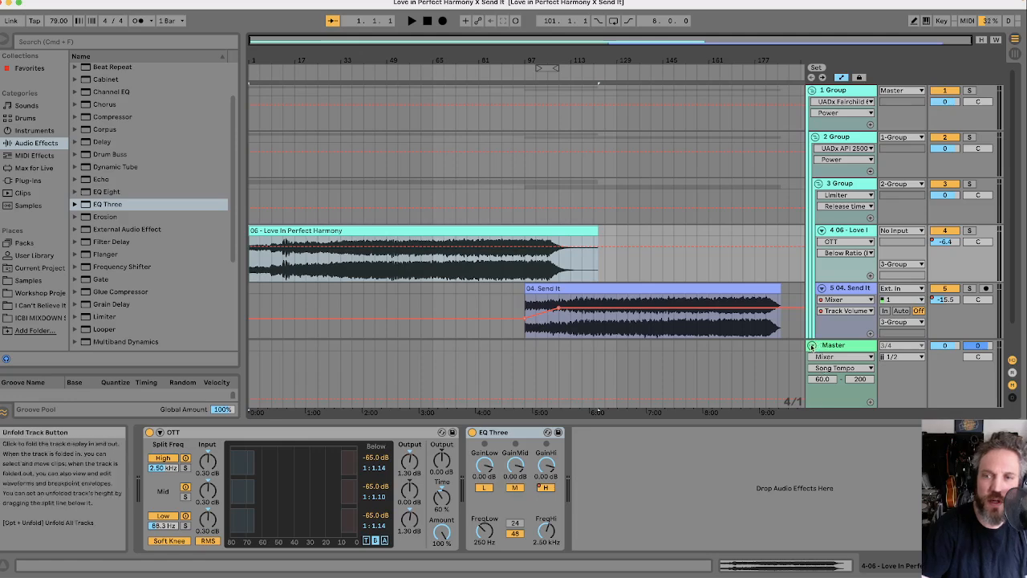
pyautogui.click(812, 345)
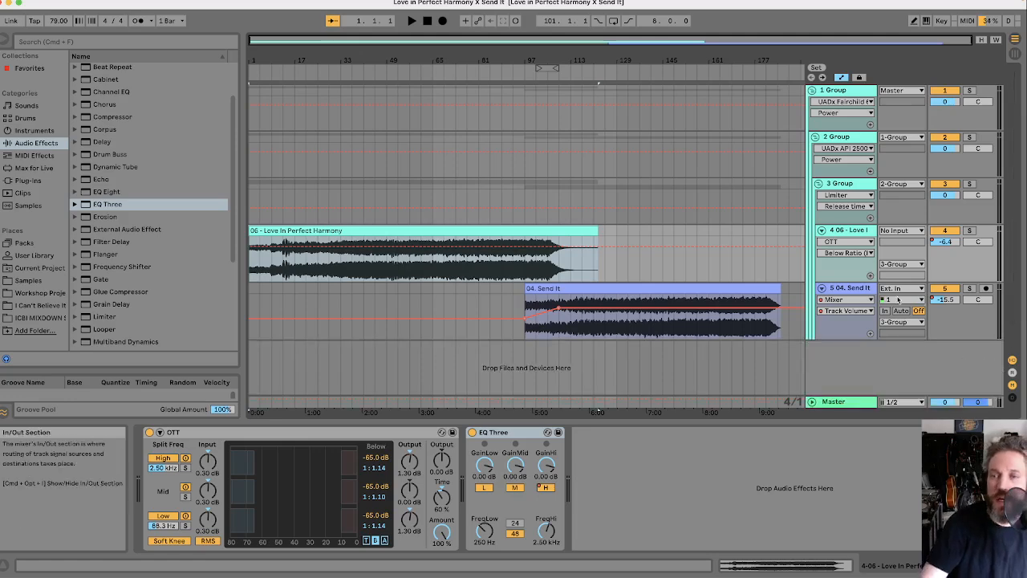
# Compare the device chains of the Send It track, 3 Group and the Love In Perfect Harmony track, ending on 3 Group
pyautogui.click(857, 291)
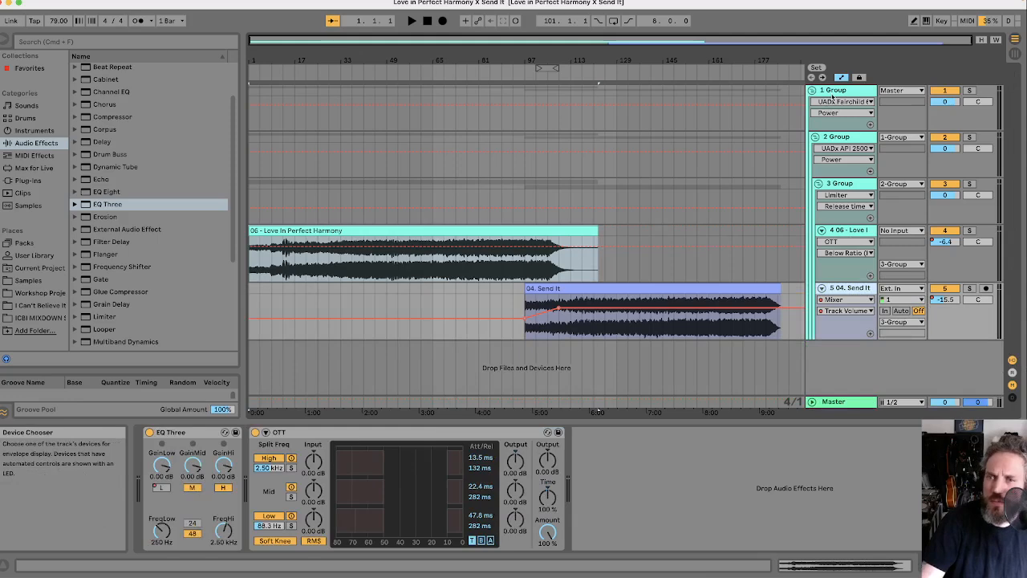
pyautogui.click(835, 185)
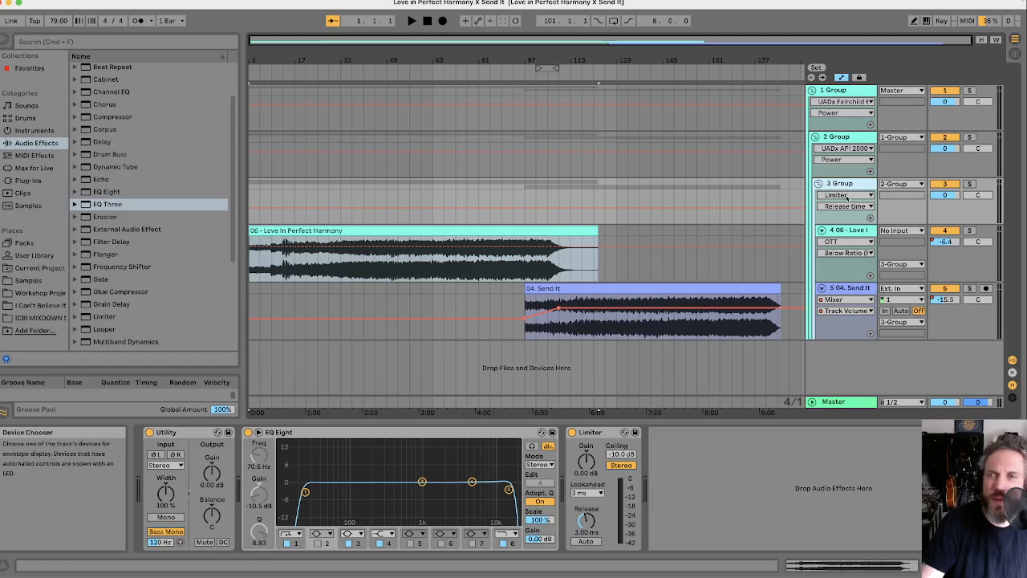
pyautogui.click(852, 232)
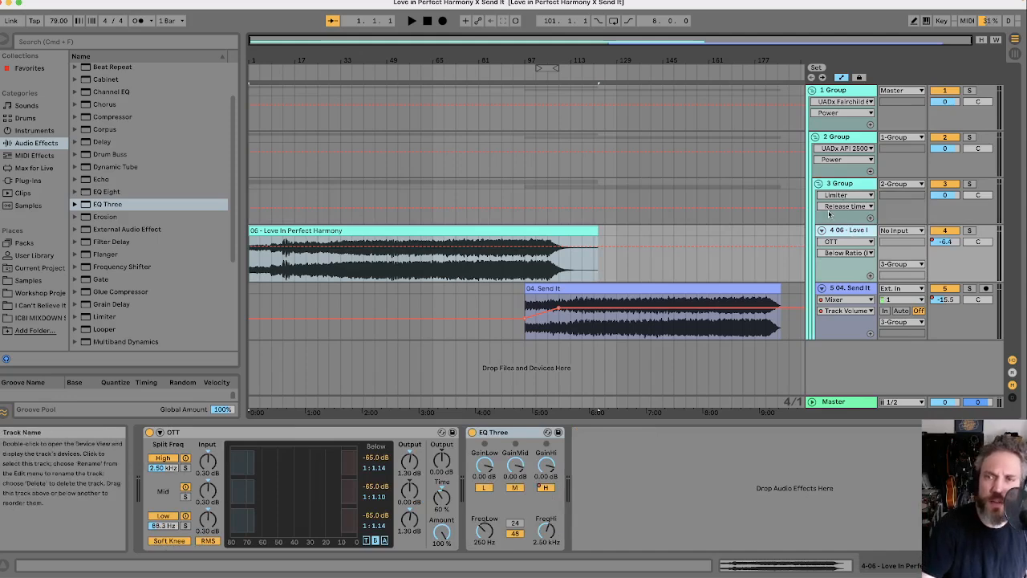
pyautogui.click(842, 184)
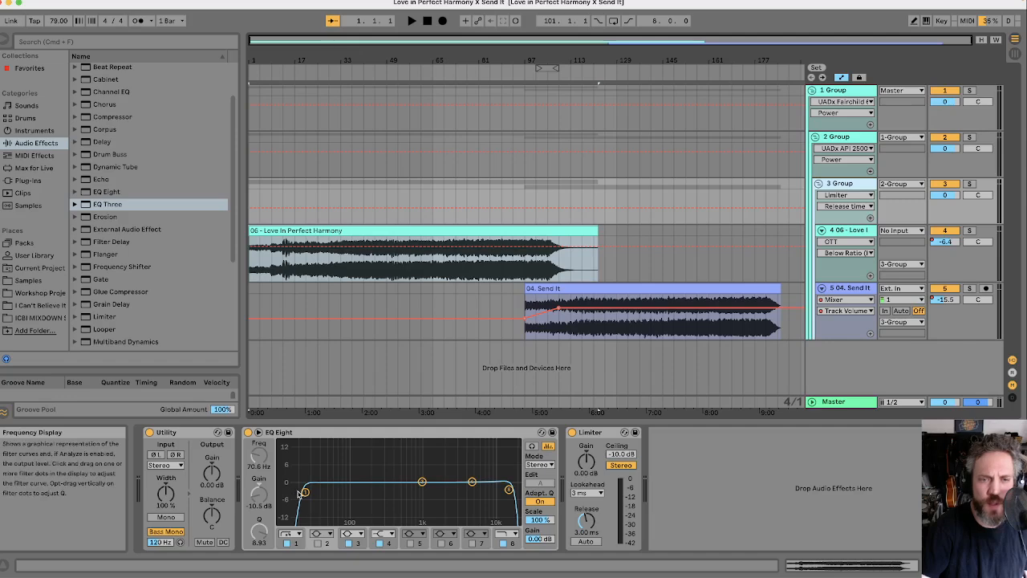
# On 3 Group's EQ Eight, set the frequency of band 8 to 20.2 kHz and its Q to 0.75
pyautogui.click(306, 433)
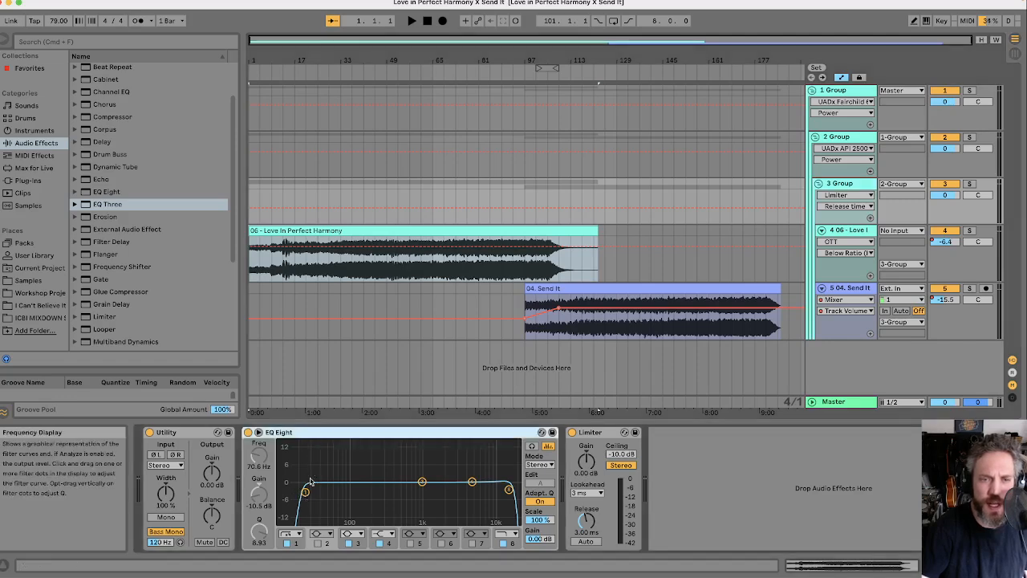
pyautogui.click(305, 492)
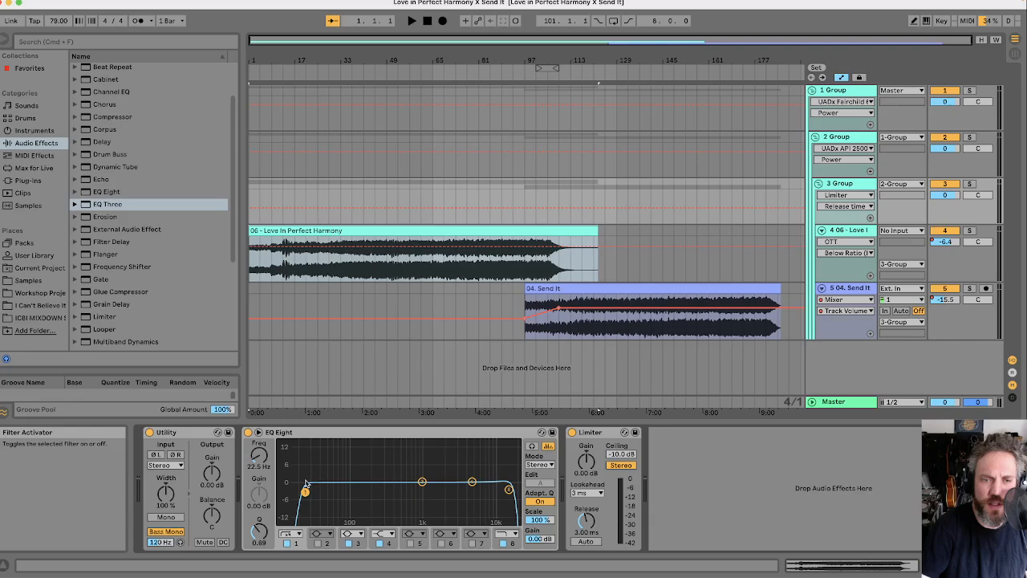
pyautogui.click(509, 490)
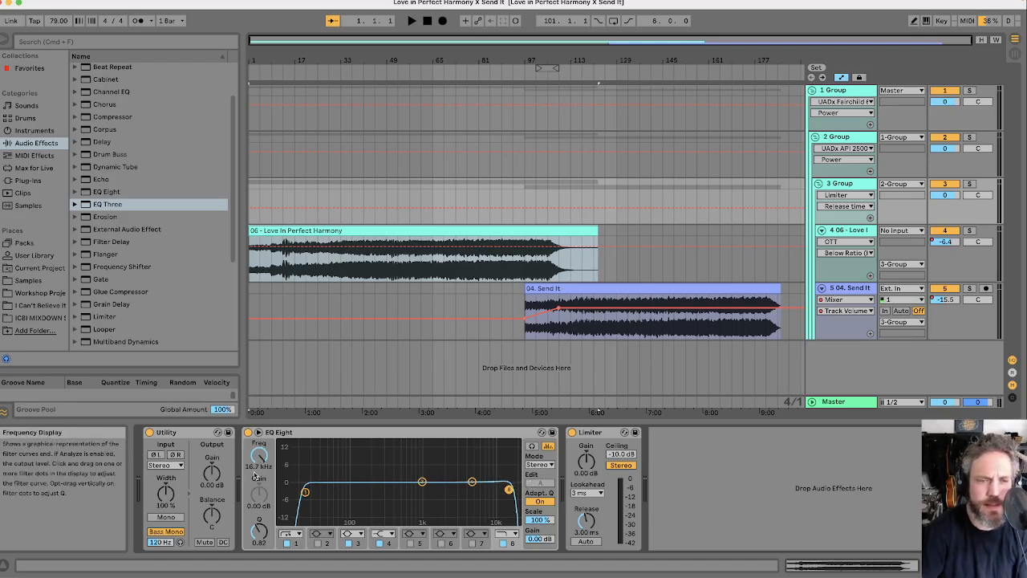
pyautogui.moveTo(260, 457); pyautogui.dragTo(261, 433)
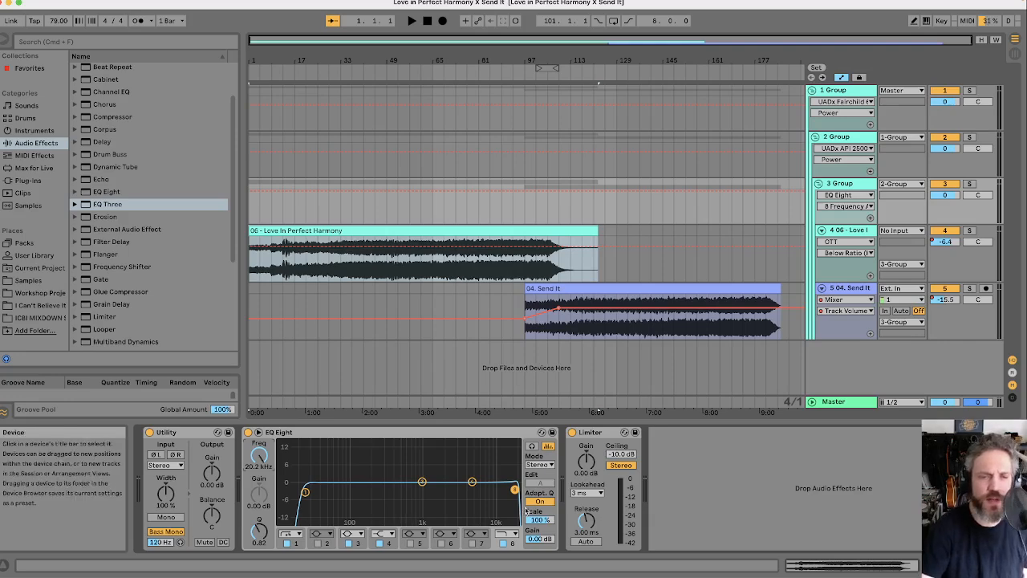
pyautogui.click(519, 434)
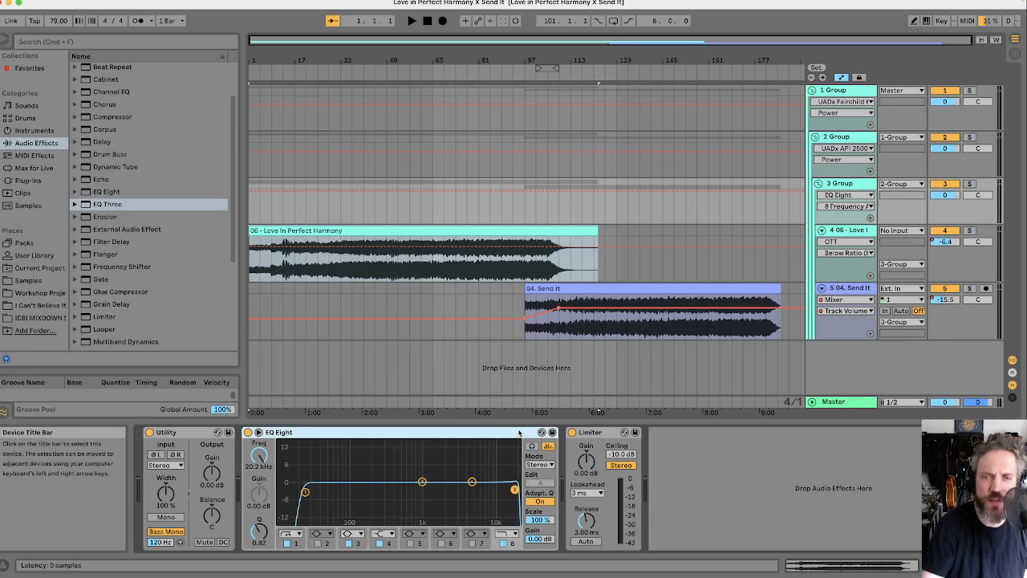
pyautogui.click(258, 532)
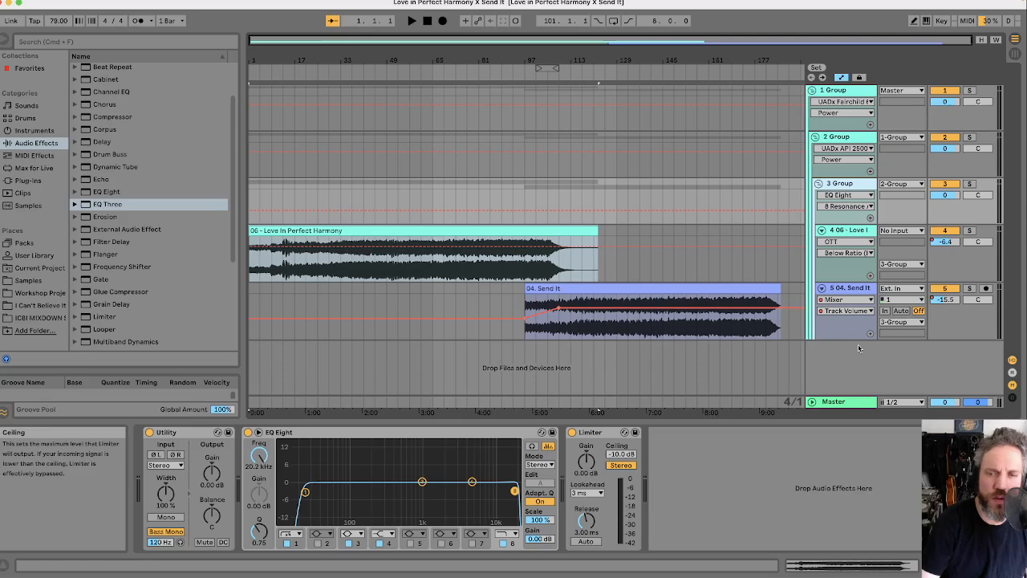
# Show the device chain of 2 Group and examine its OTT's time, below-threshold and above-threshold settings
pyautogui.click(845, 136)
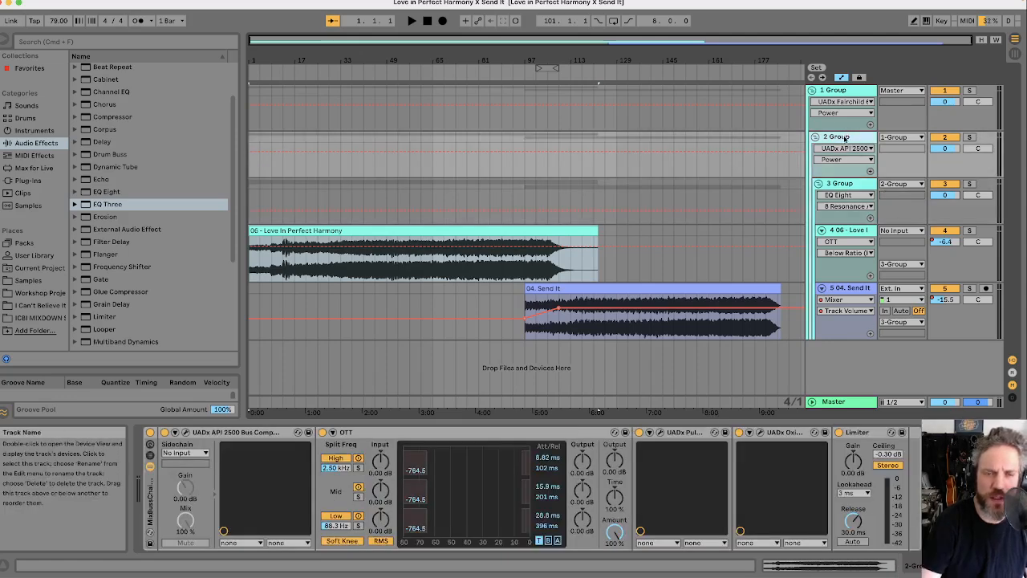
pyautogui.click(849, 191)
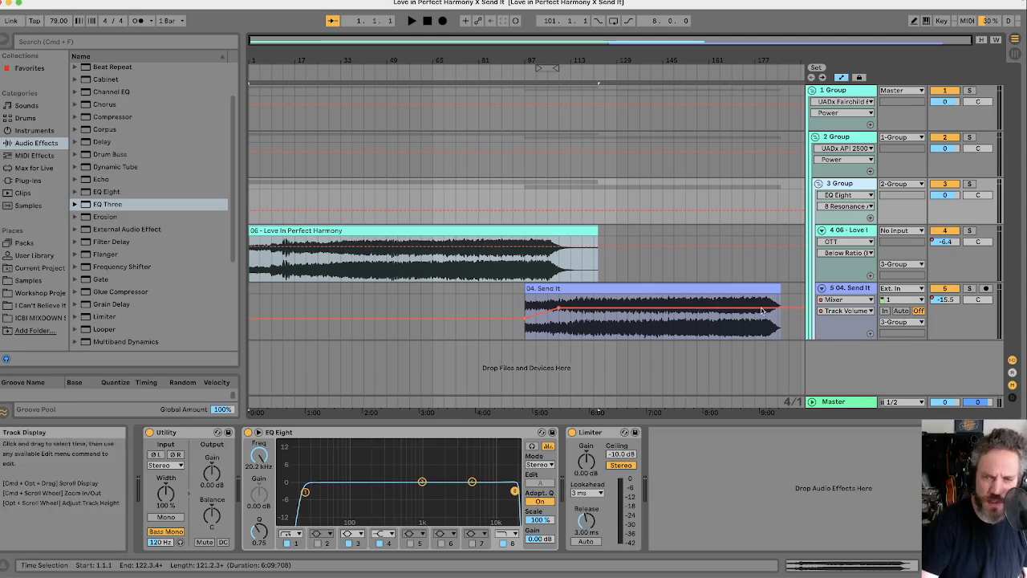
pyautogui.click(846, 139)
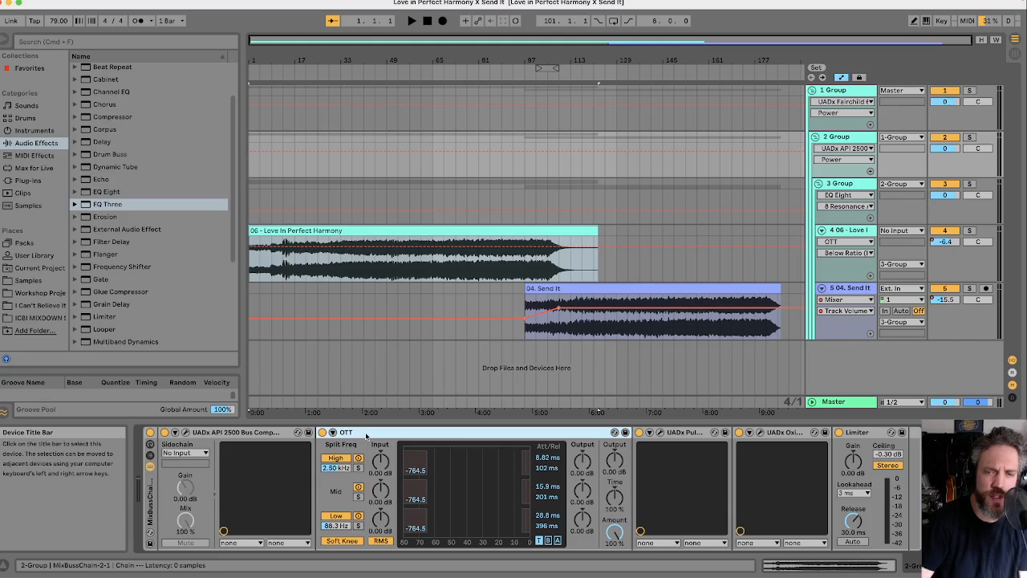
pyautogui.click(548, 541)
pyautogui.click(558, 541)
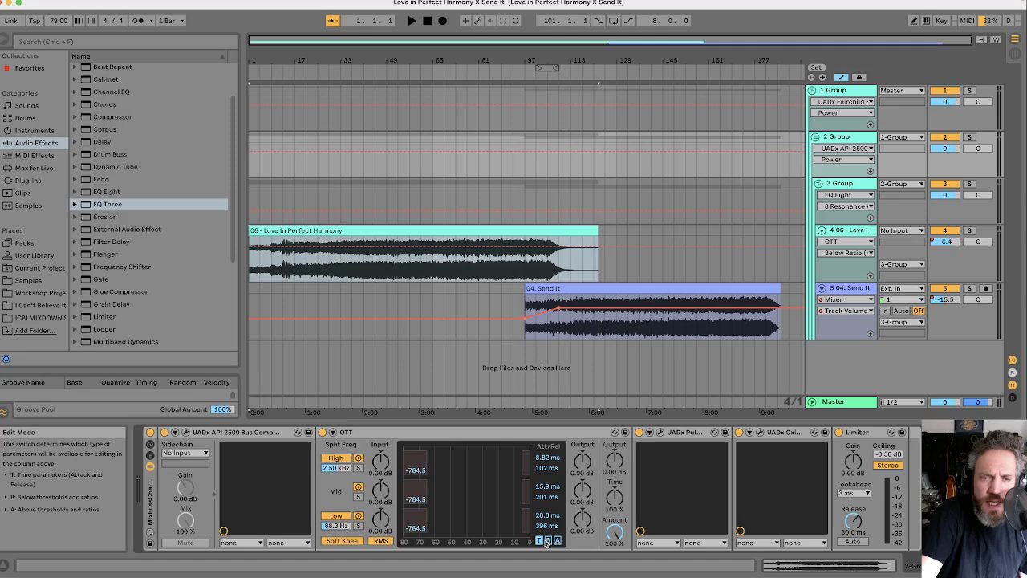
pyautogui.click(548, 541)
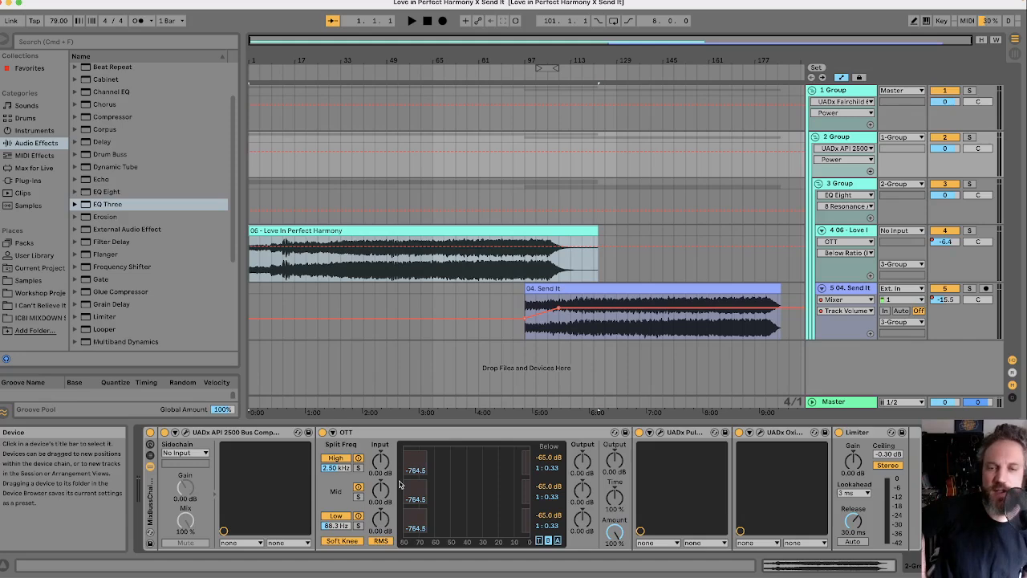
pyautogui.click(390, 438)
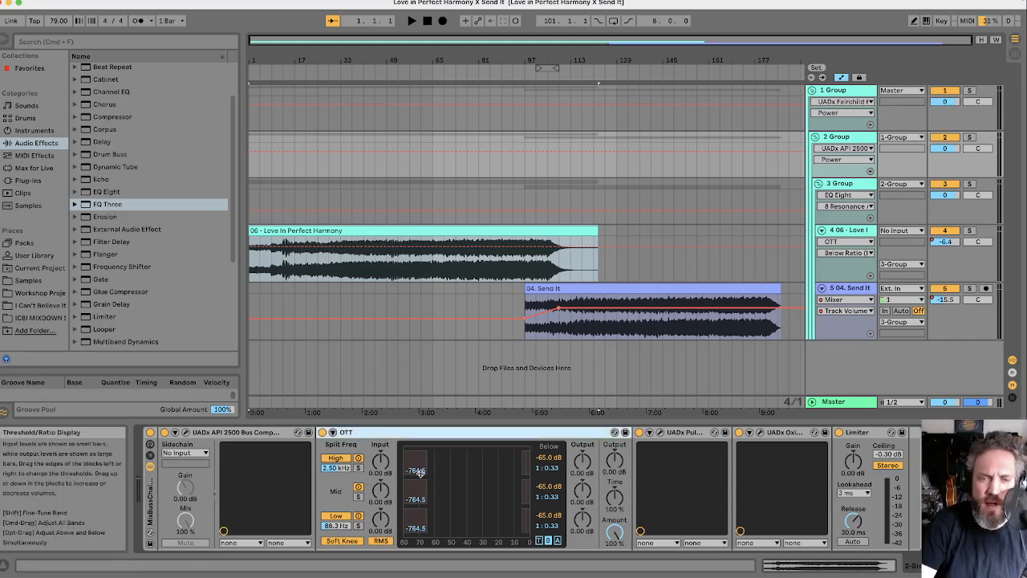
pyautogui.click(549, 541)
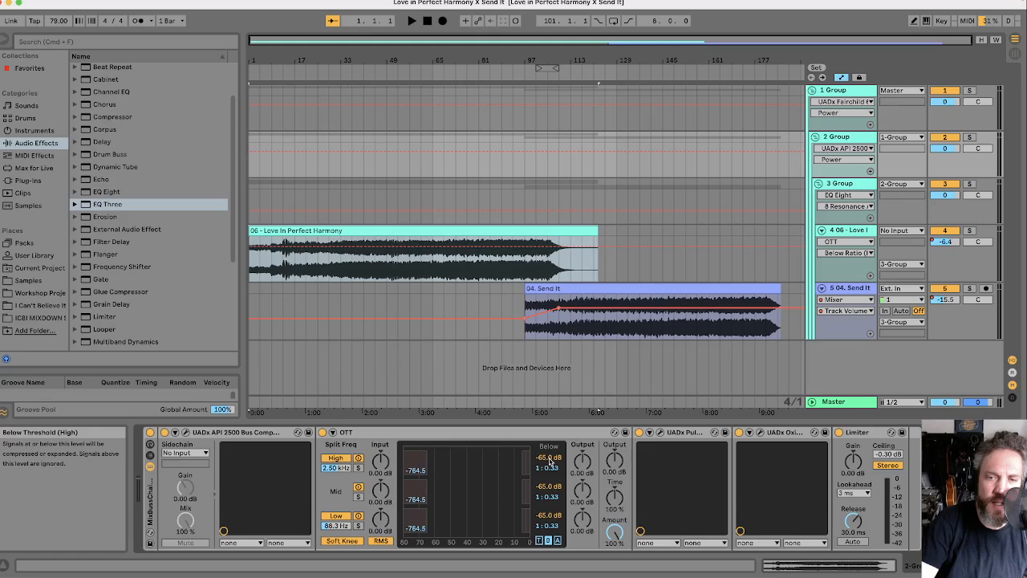
pyautogui.click(558, 540)
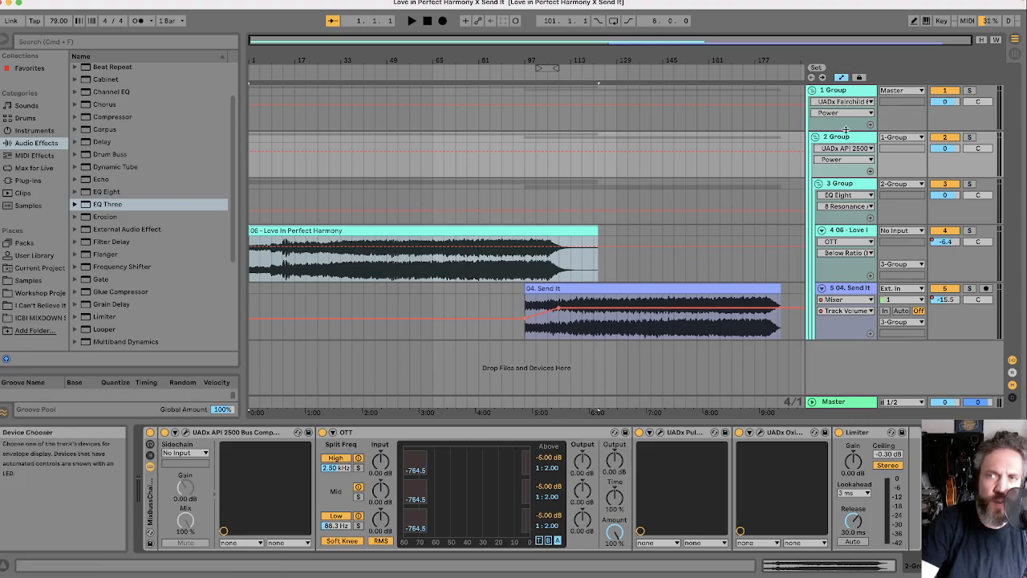
# Show 1 Group's Multiband Compression and compare its below-threshold and above-threshold settings
pyautogui.click(843, 93)
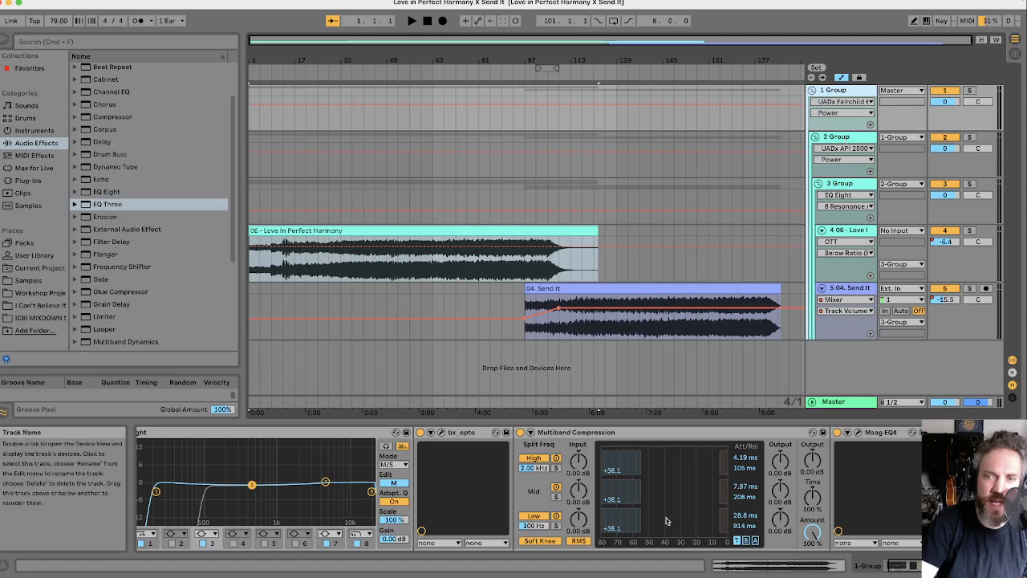
pyautogui.click(747, 540)
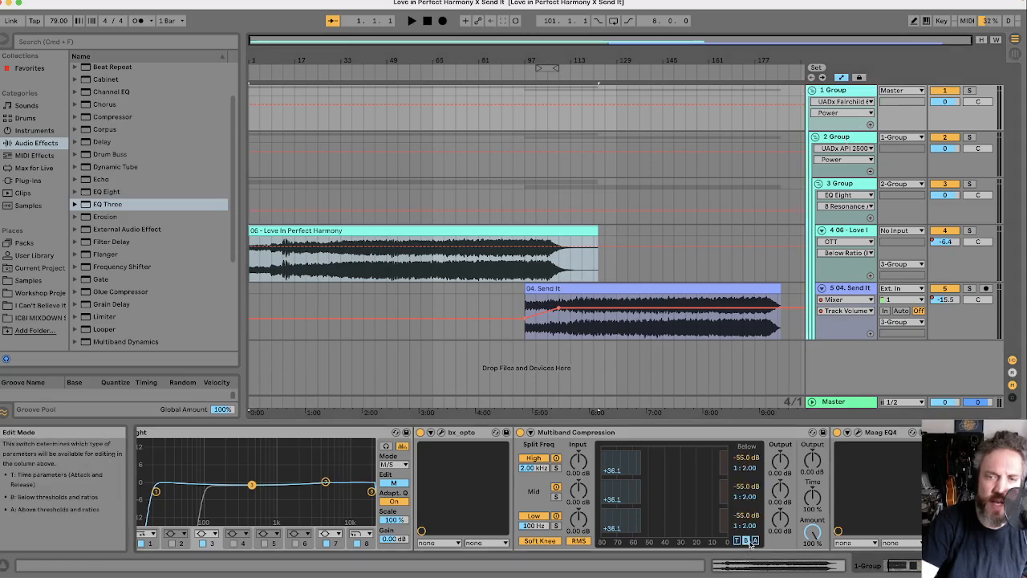
pyautogui.click(757, 541)
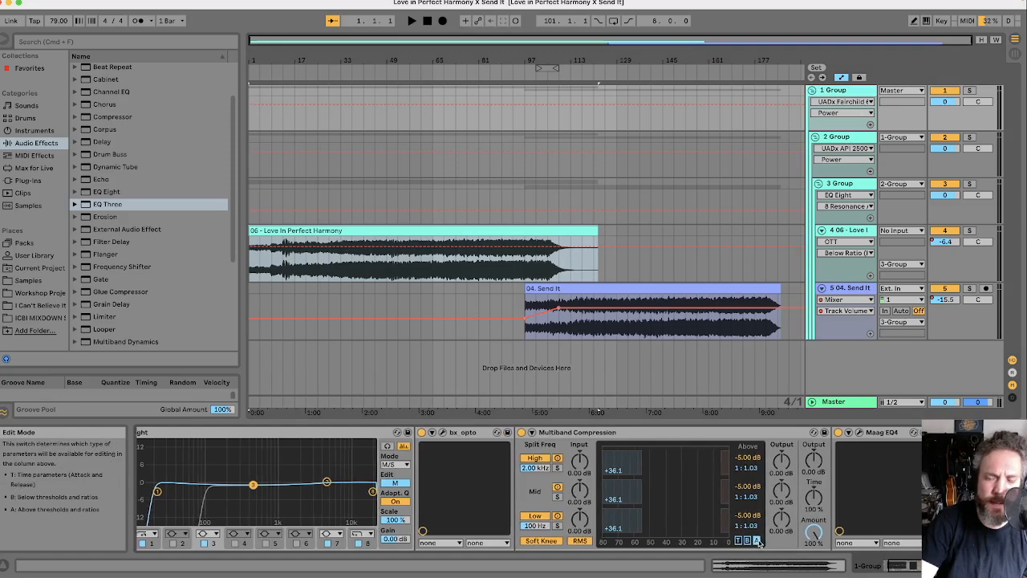
pyautogui.click(746, 542)
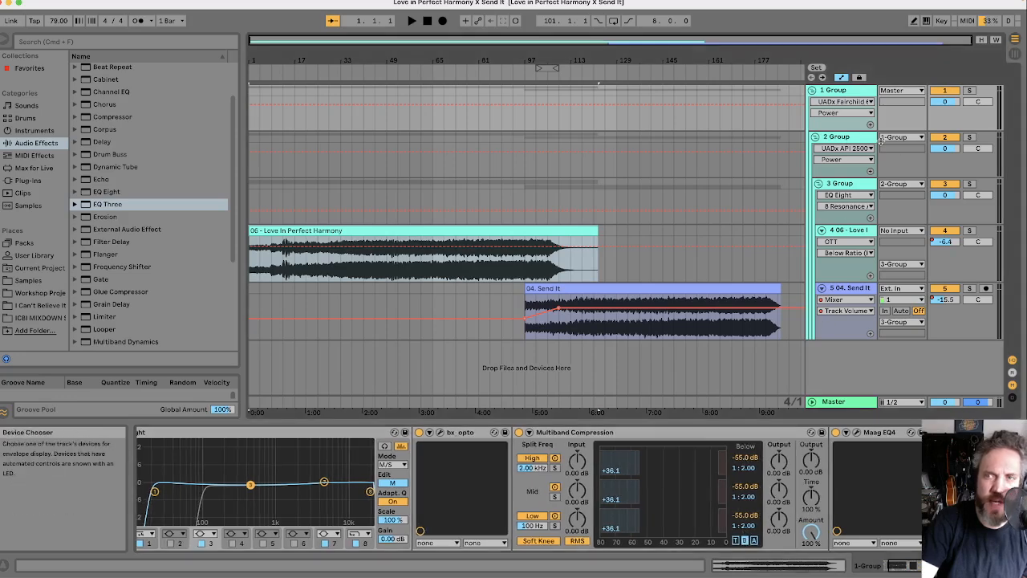
# Return to 2 Group's OTT and review its attack and release times alongside the below and above thresholds and ratios
pyautogui.click(843, 141)
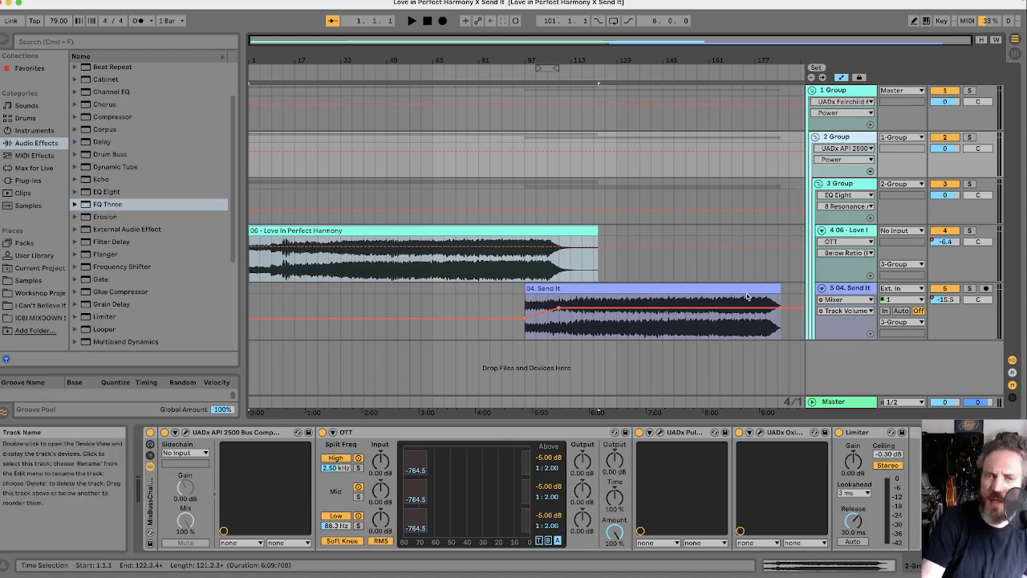
pyautogui.click(540, 541)
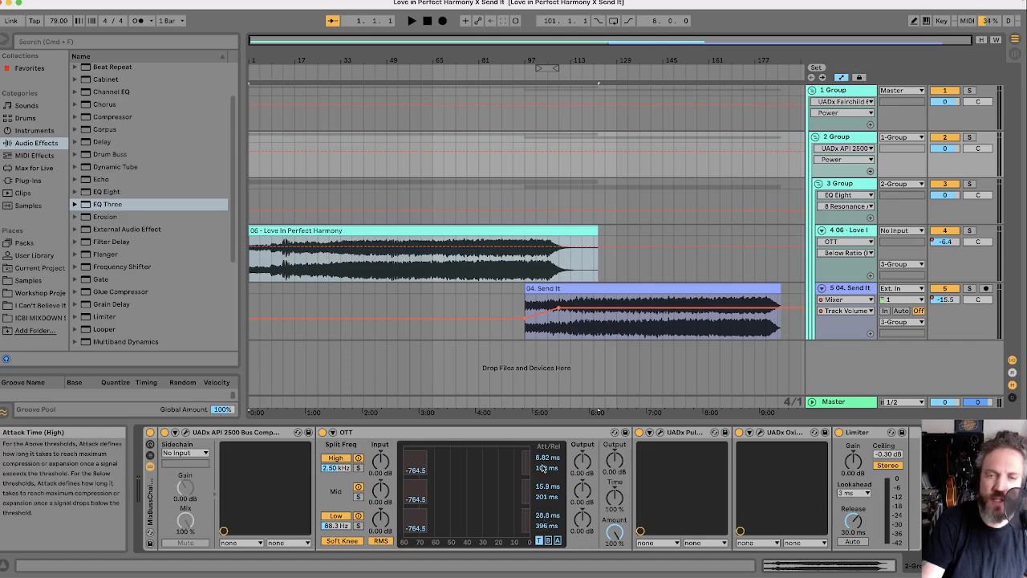
pyautogui.click(545, 516)
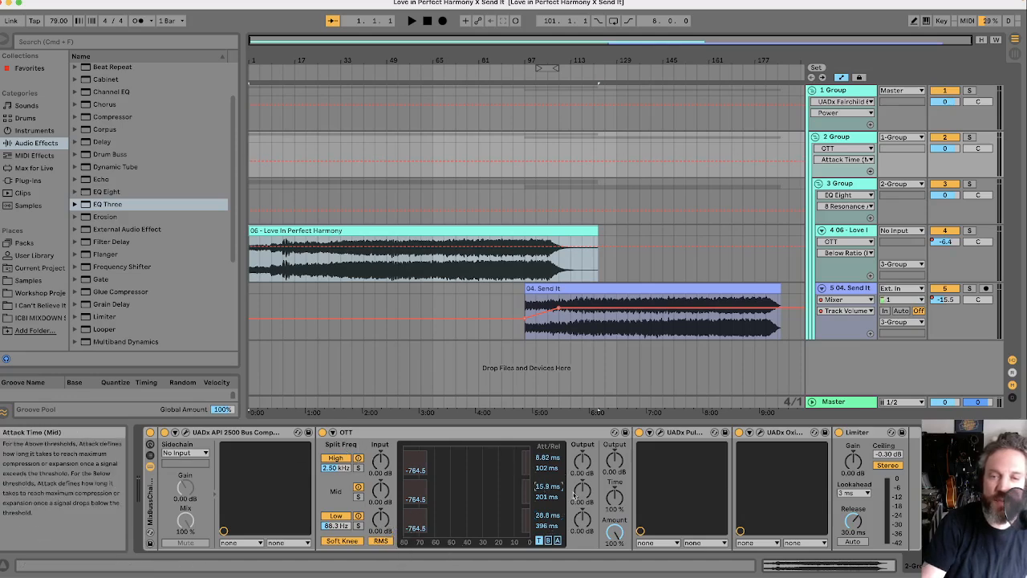
pyautogui.click(549, 542)
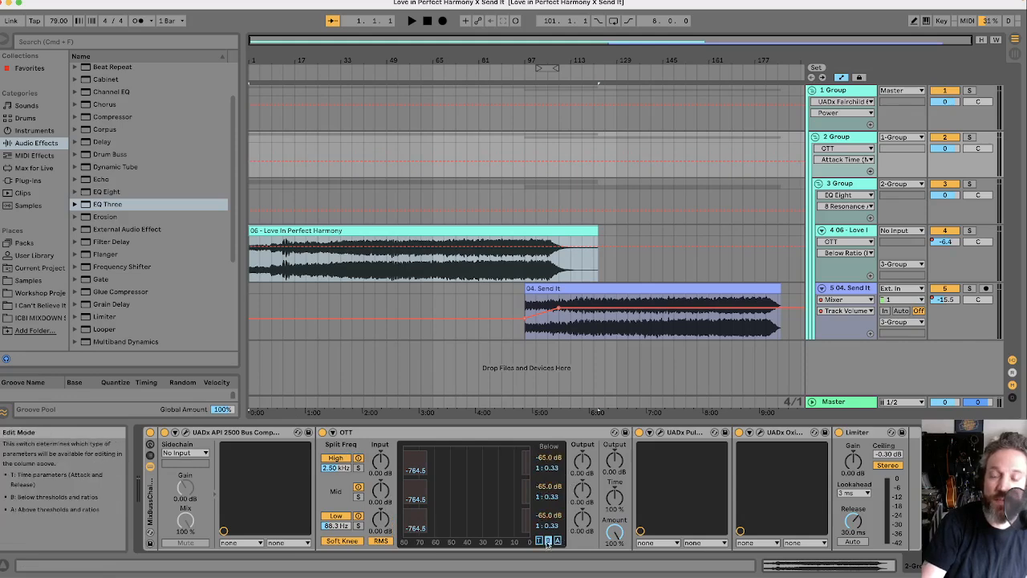
pyautogui.click(558, 542)
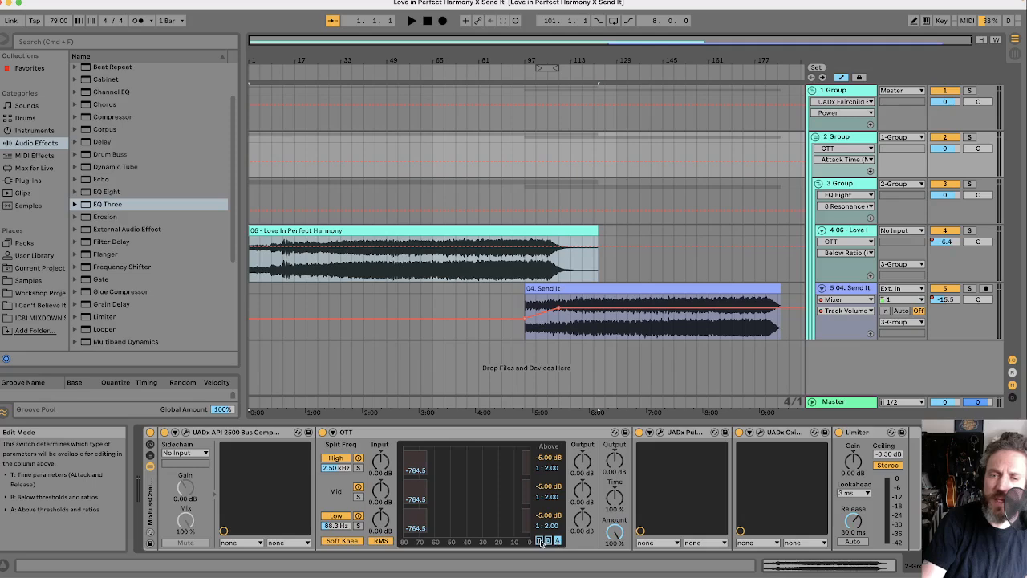
pyautogui.click(540, 542)
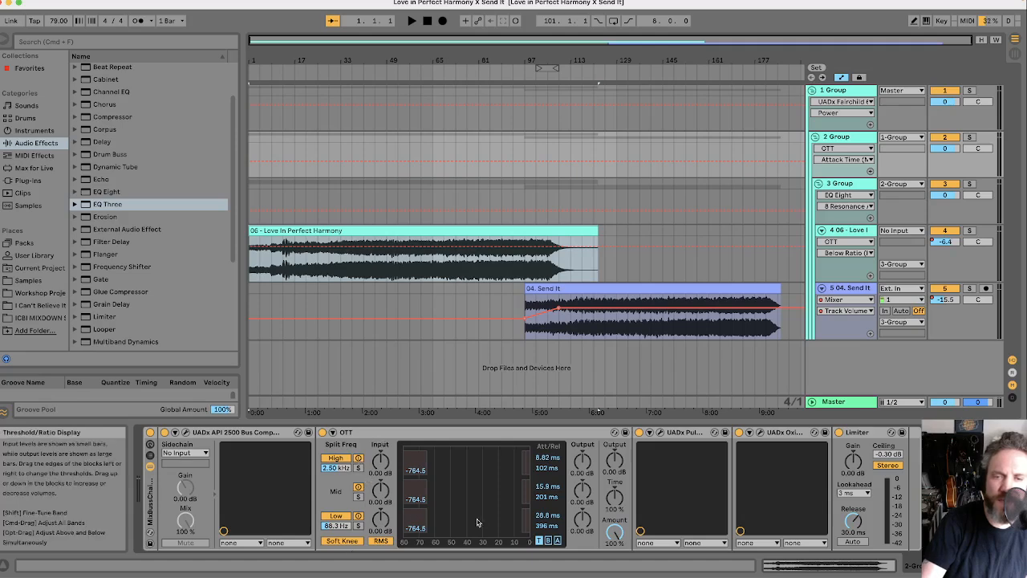
pyautogui.click(549, 541)
pyautogui.click(558, 541)
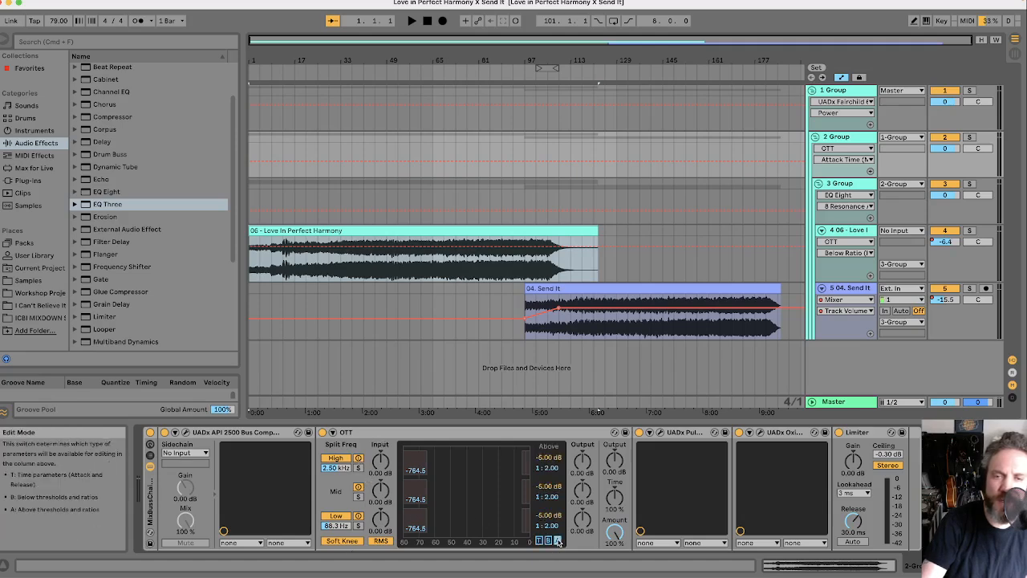
# Lower the time scaling of 2 Group's OTT to 65% and reset it to 100%
pyautogui.click(615, 498)
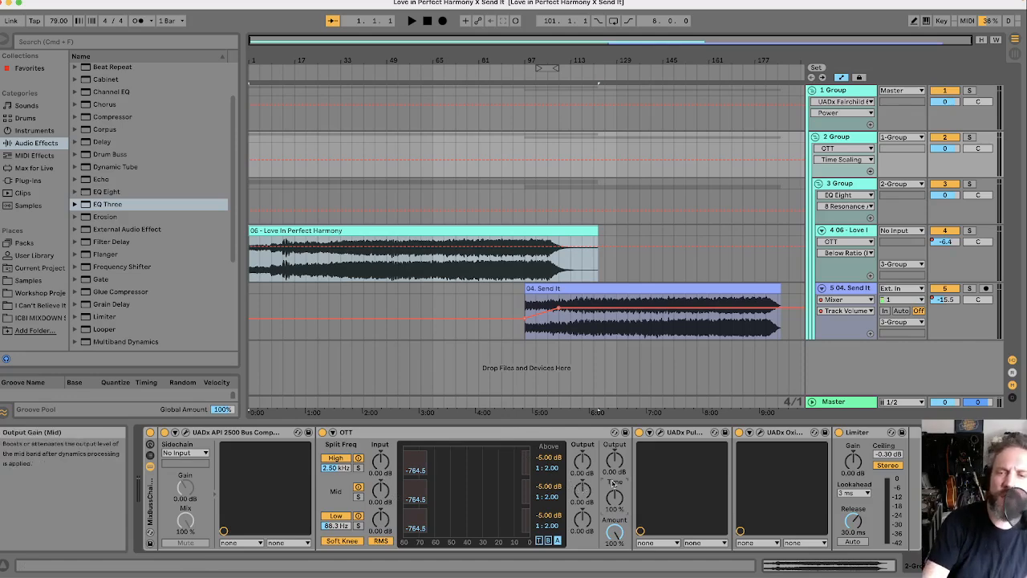
pyautogui.moveTo(615, 491); pyautogui.dragTo(615, 514)
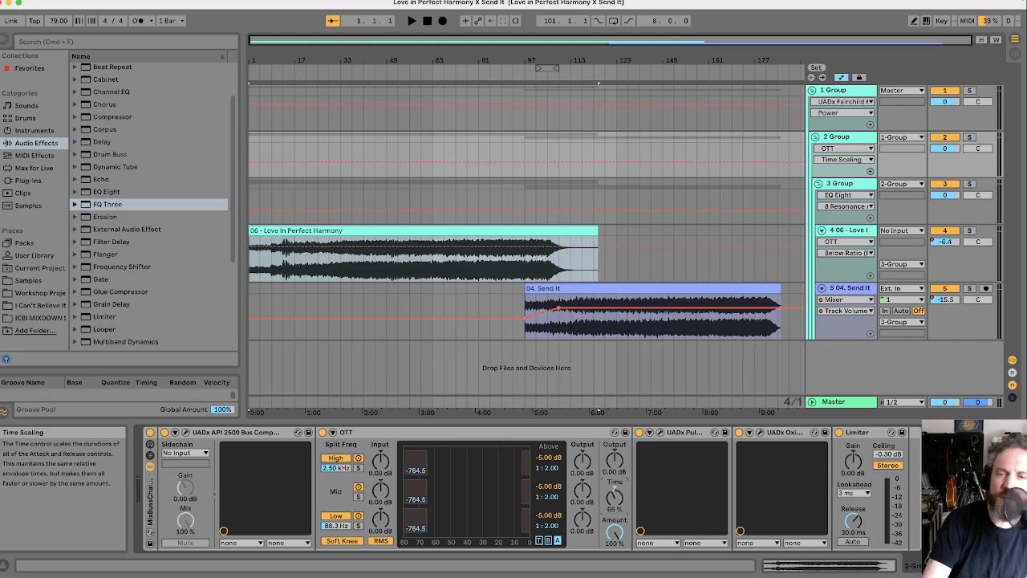
pyautogui.doubleClick(618, 496)
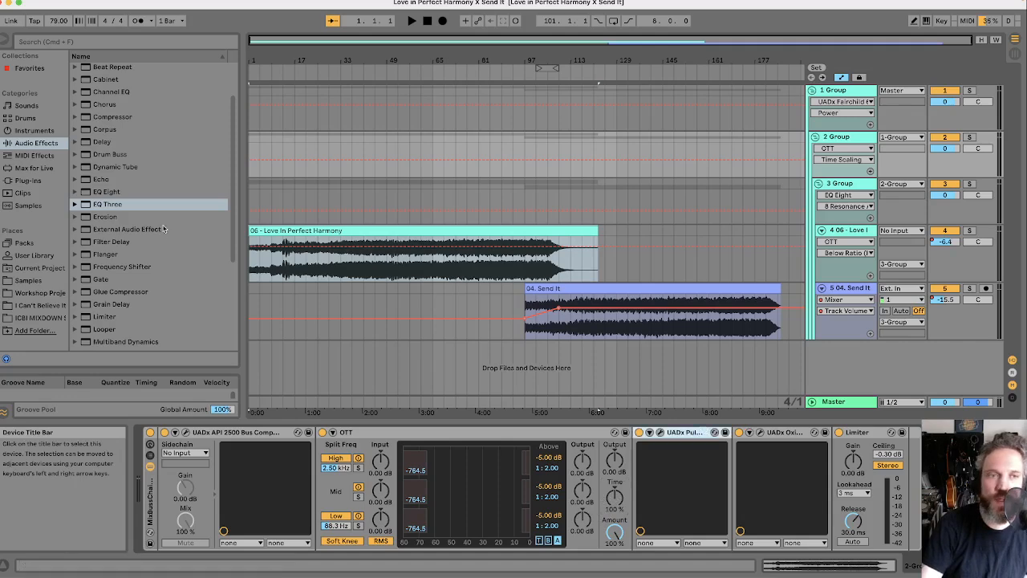
# Show the list of installed plug-ins and open 2 Group's UADx Pultec EQP-1A window, placed clear of the browser
pyautogui.click(27, 181)
pyautogui.scroll(-2, 113, 249)
pyautogui.scroll(-2, 112, 250)
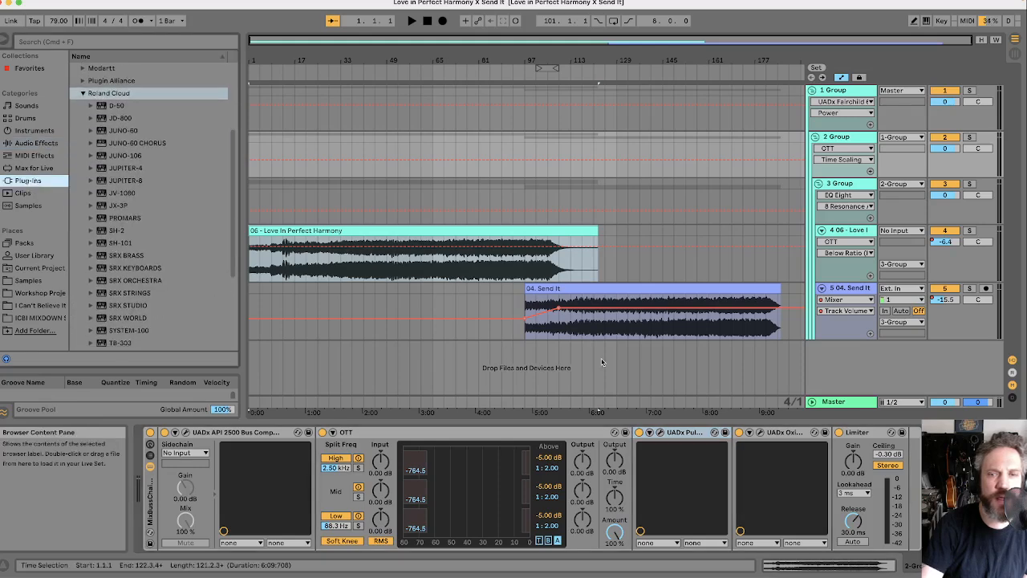
pyautogui.click(659, 433)
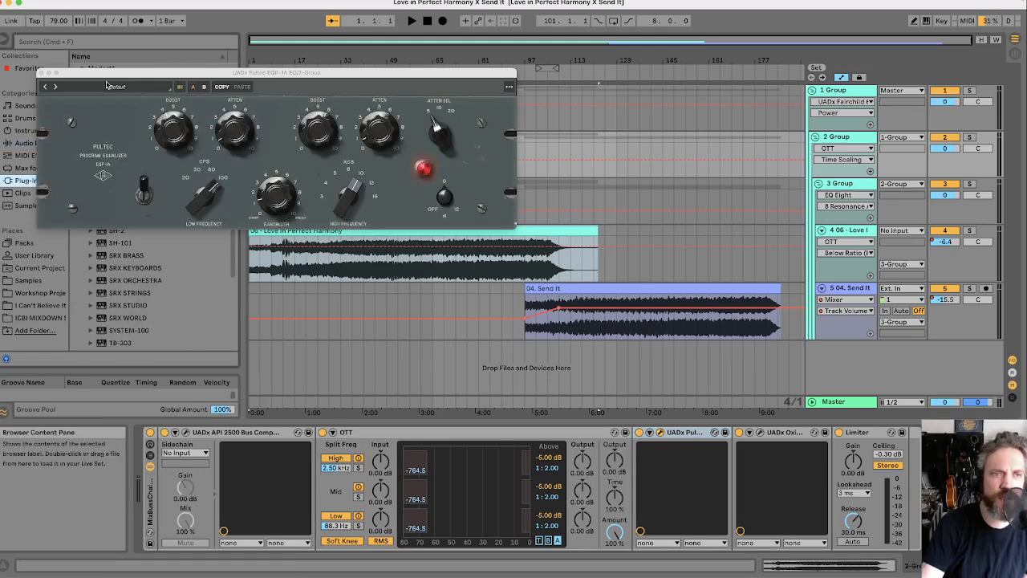
pyautogui.moveTo(105, 76); pyautogui.dragTo(336, 55)
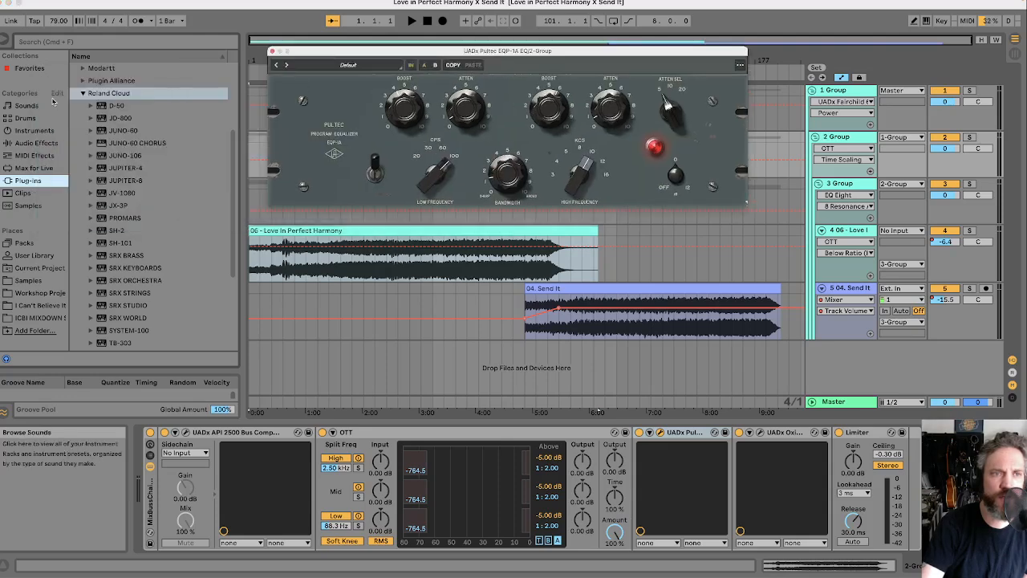
# Find the UADx Pultec MEQ-5 EQ among the Universal Audio Audio Units and add it to 2 Group directly after the Pultec EQP-1A
pyautogui.click(83, 94)
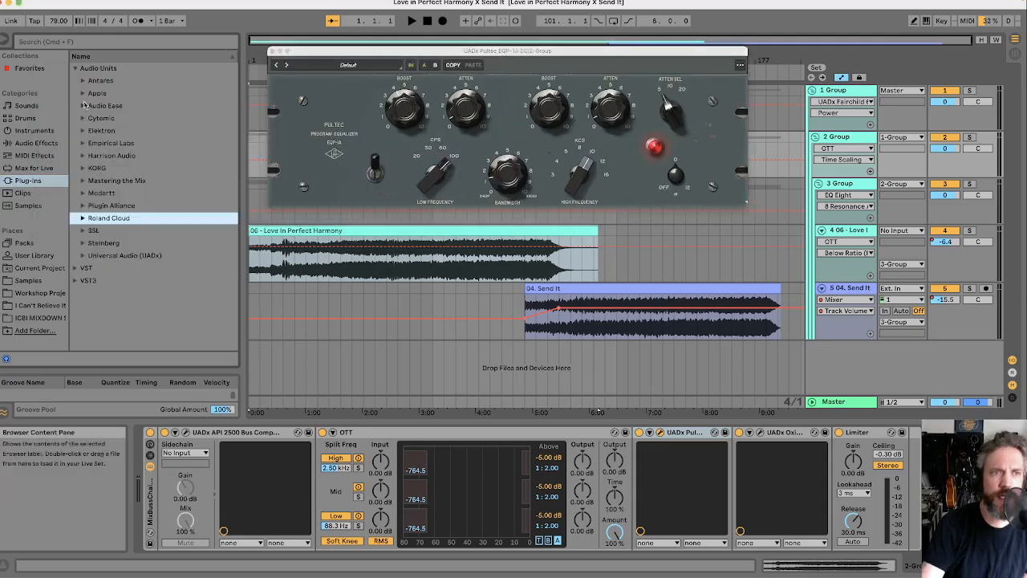
pyautogui.click(81, 256)
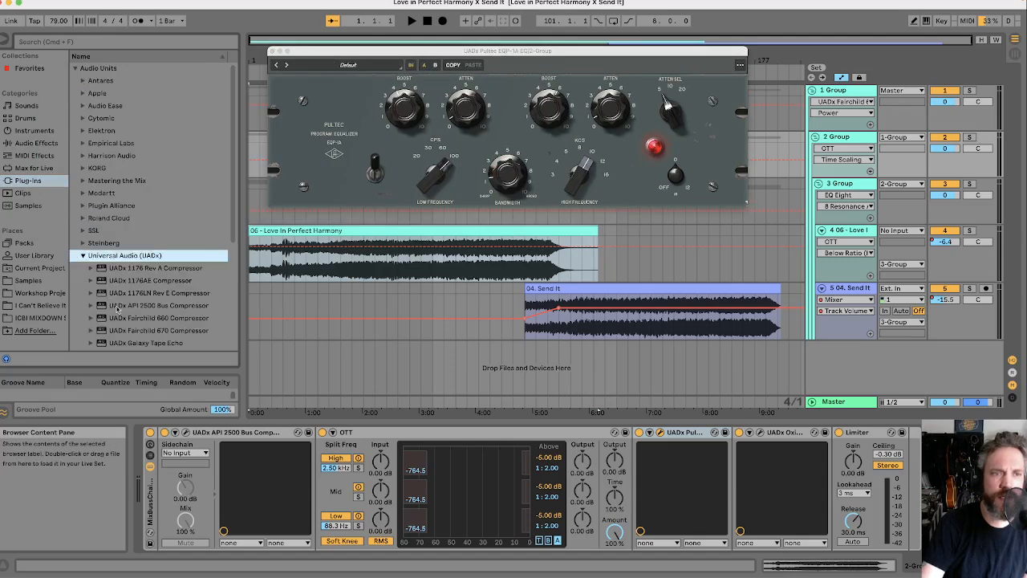
pyautogui.scroll(-7, 117, 307)
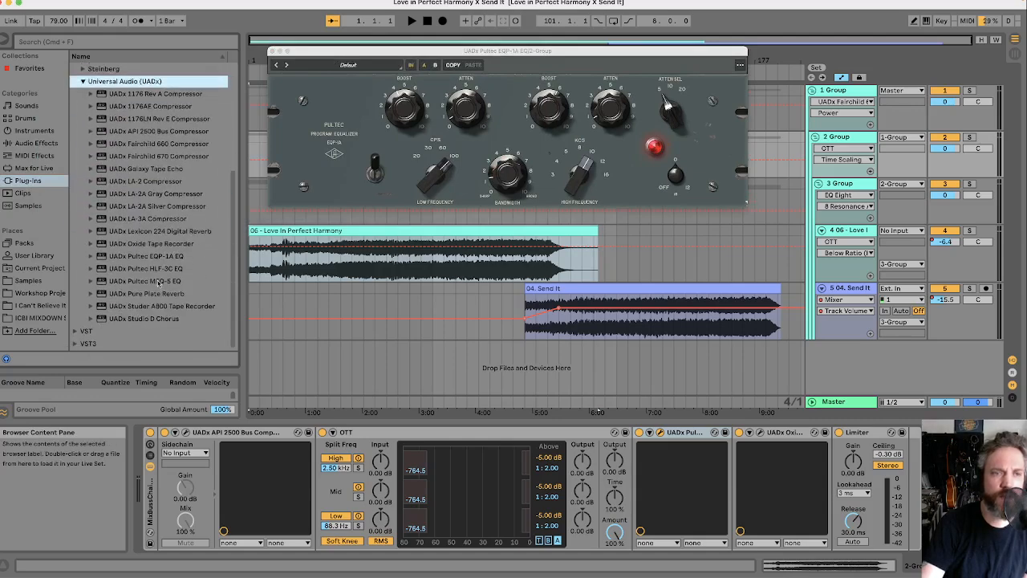
pyautogui.click(154, 282)
pyautogui.moveTo(137, 282)
pyautogui.mouseDown()
pyautogui.moveTo(743, 447)
pyautogui.moveTo(736, 451)
pyautogui.mouseUp()
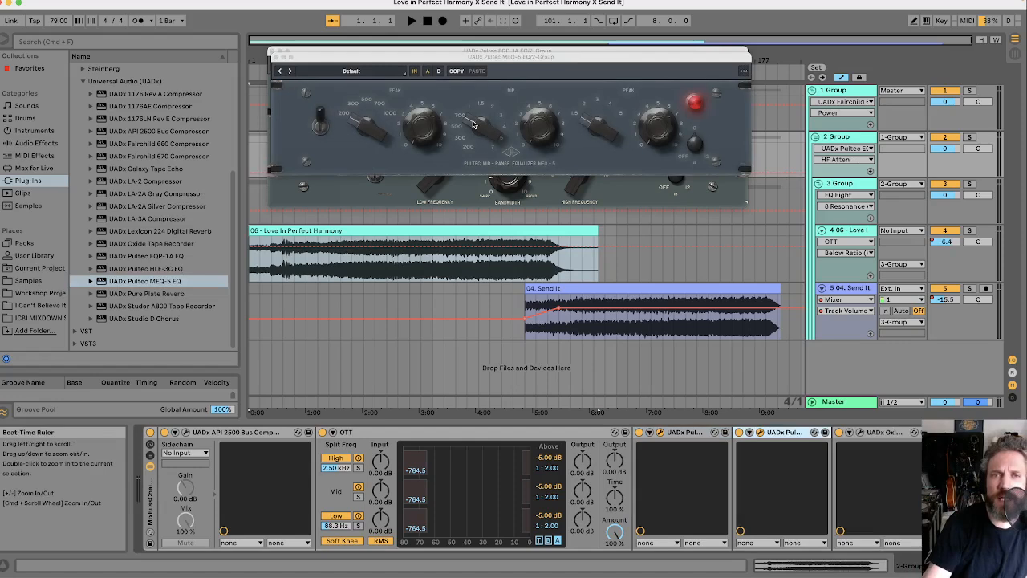
# Set the Pultec MEQ-5's mid dip frequency to 500 and its high-mid peak frequency to 2, and close both Pultec windows
pyautogui.moveTo(472, 129); pyautogui.dragTo(470, 130)
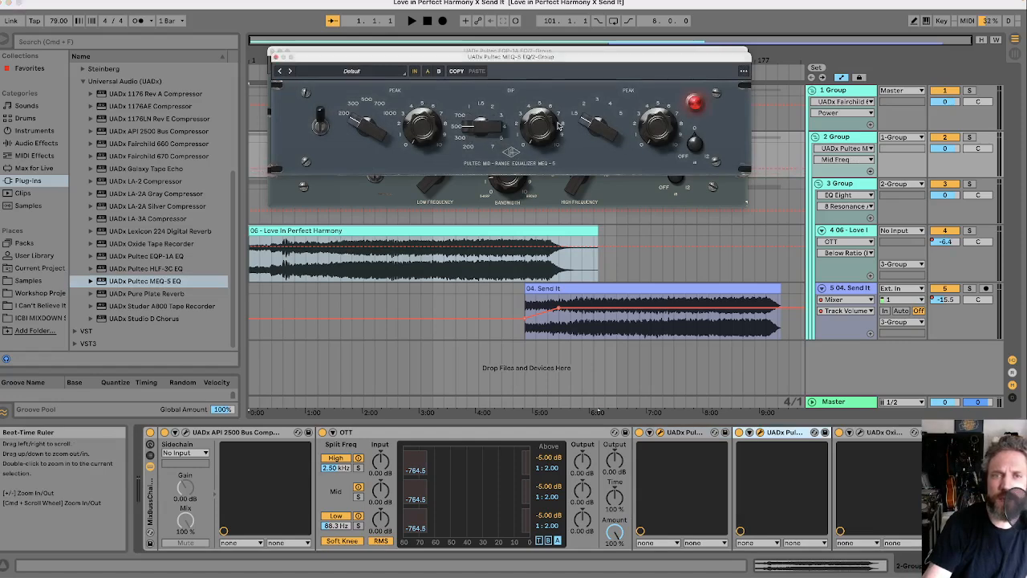
pyautogui.moveTo(544, 117); pyautogui.dragTo(544, 105)
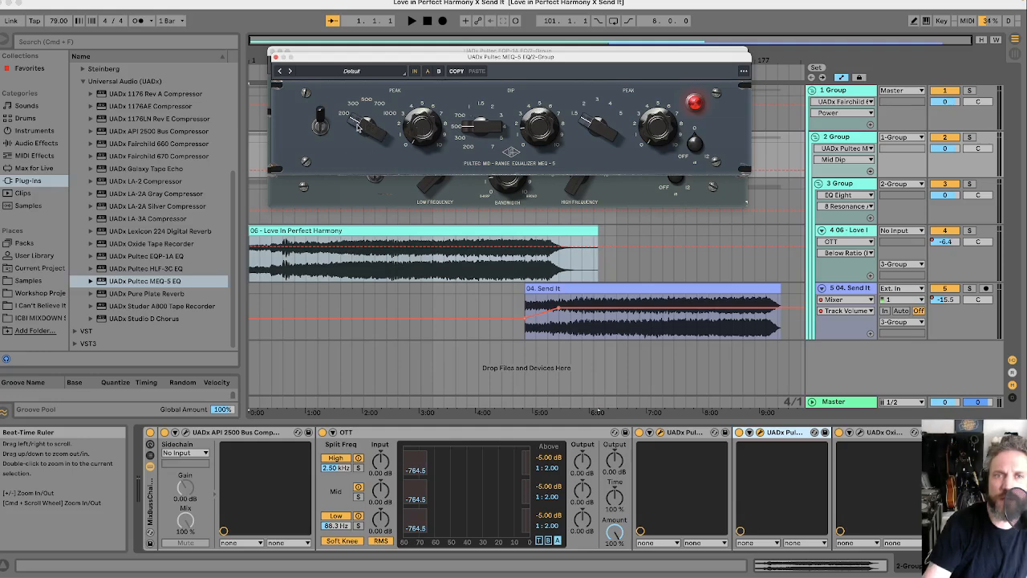
pyautogui.moveTo(407, 133); pyautogui.dragTo(407, 132)
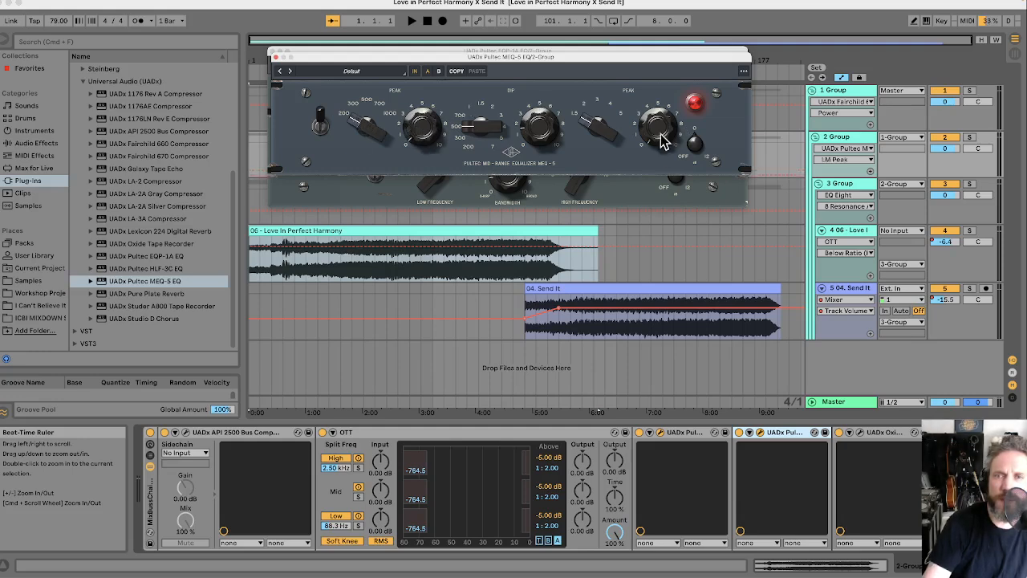
pyautogui.moveTo(663, 141); pyautogui.dragTo(660, 125)
pyautogui.click(594, 118)
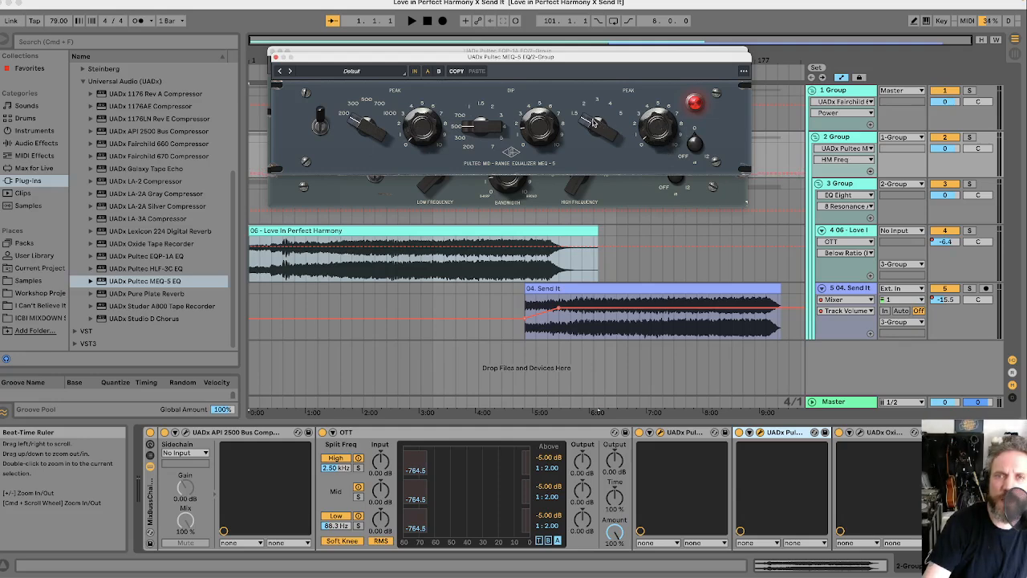
pyautogui.click(474, 131)
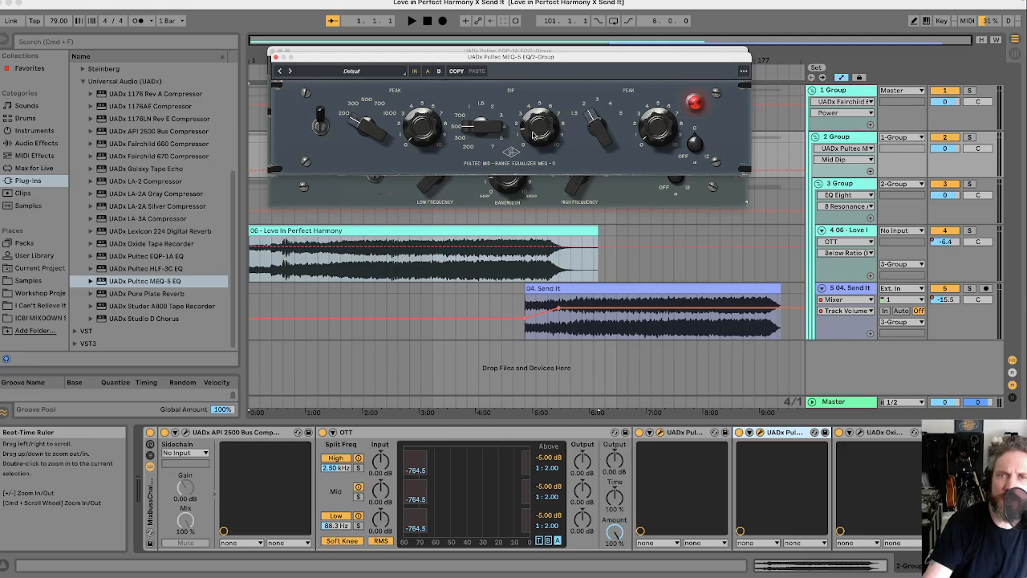
pyautogui.click(468, 131)
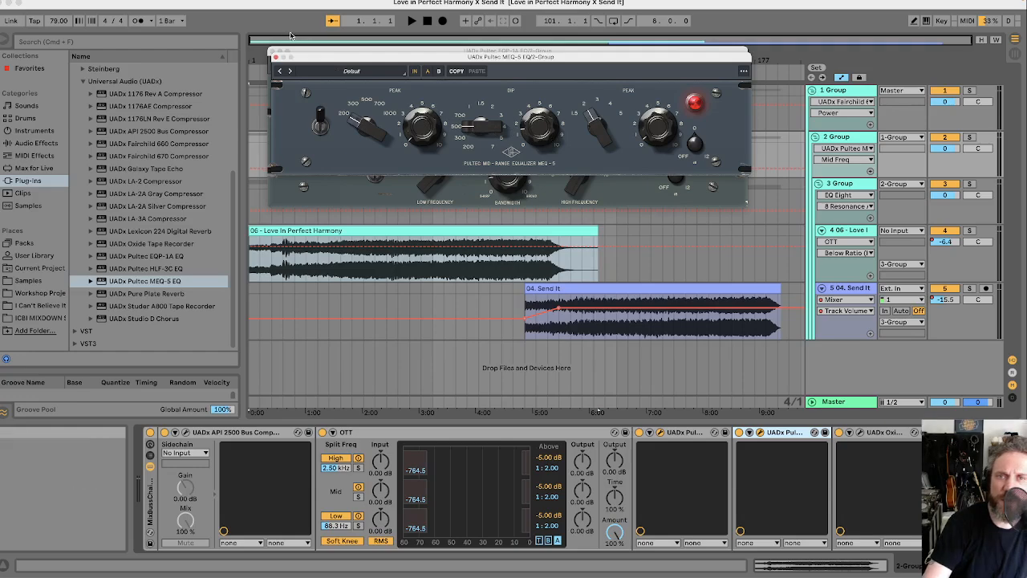
pyautogui.click(273, 50)
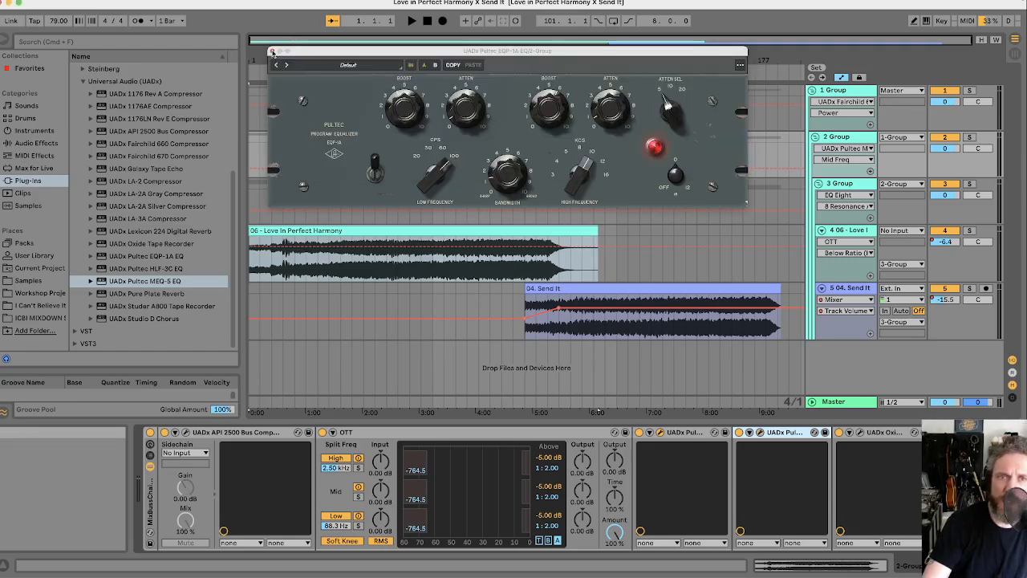
pyautogui.click(273, 51)
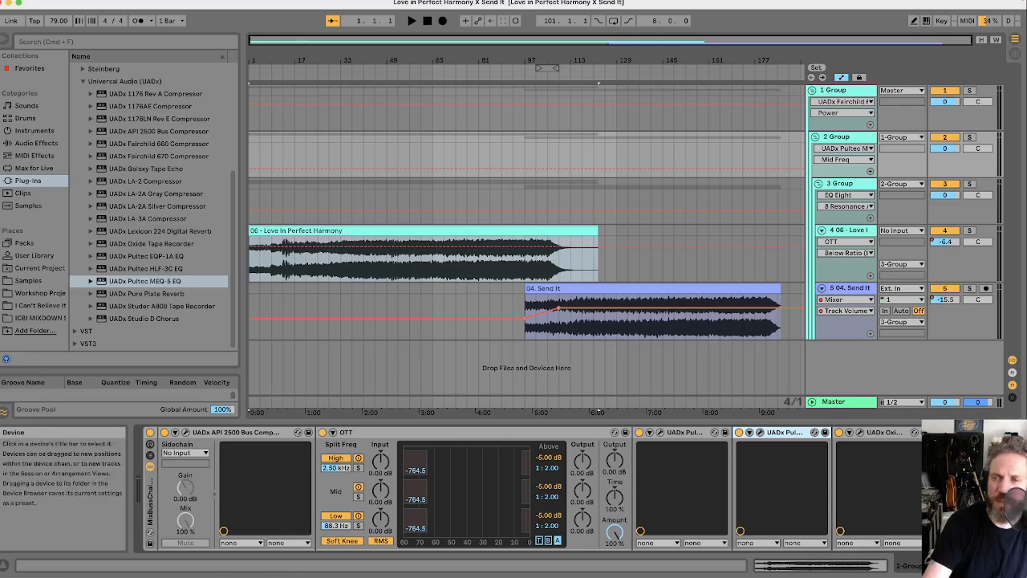
# Look over the remaining effects on 2 Group and the device chain on 1 Group, from the EQ through Spectrum
pyautogui.hscroll(3, 830, 454)
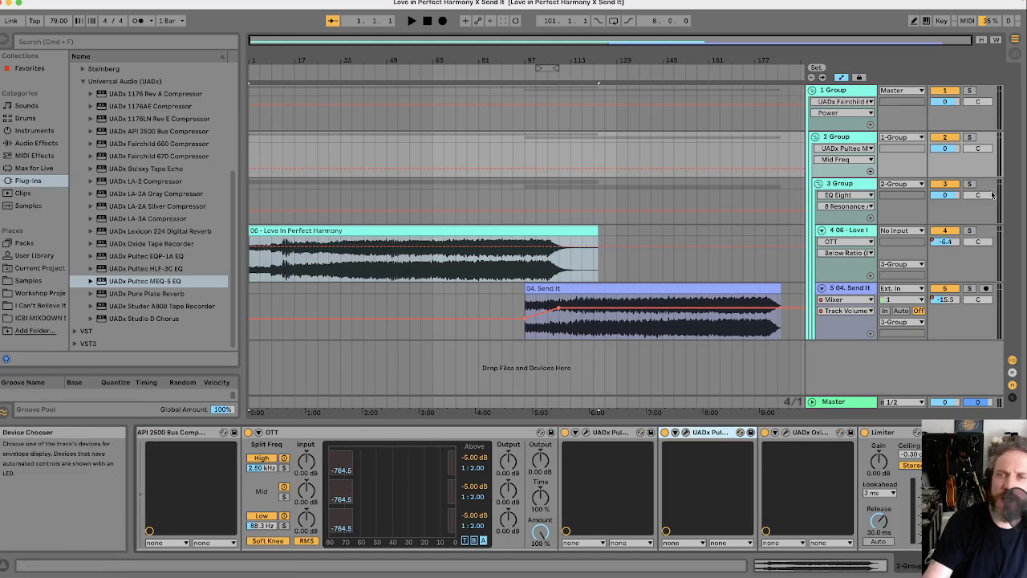
pyautogui.click(839, 91)
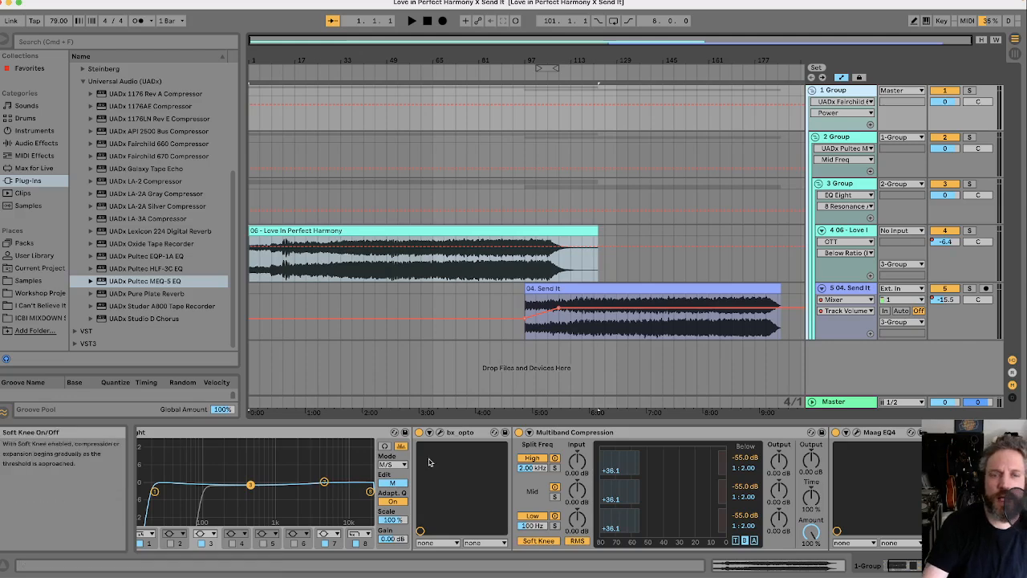
pyautogui.hscroll(2, 419, 455)
pyautogui.hscroll(10, 419, 455)
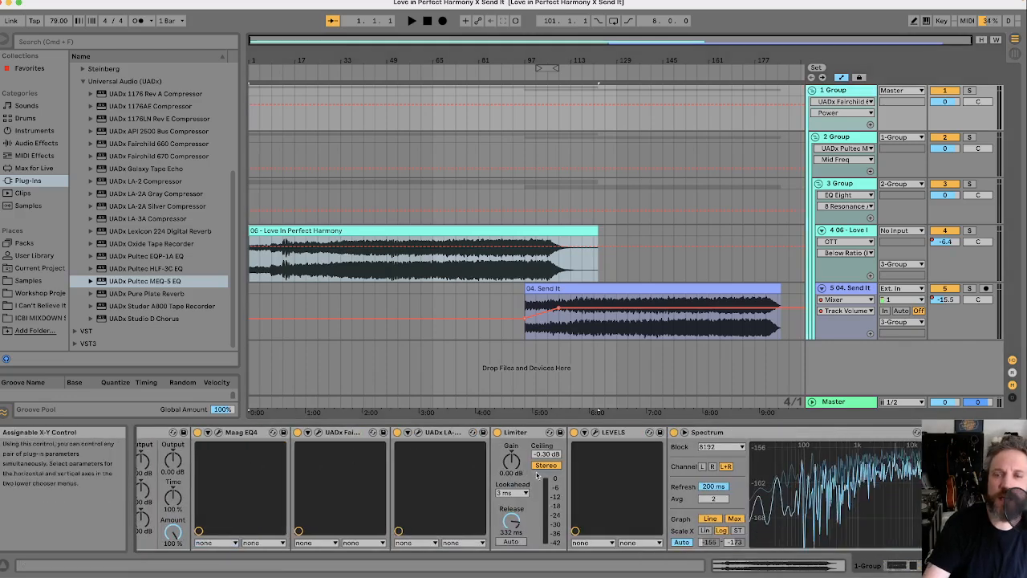
pyautogui.hscroll(-10, 497, 475)
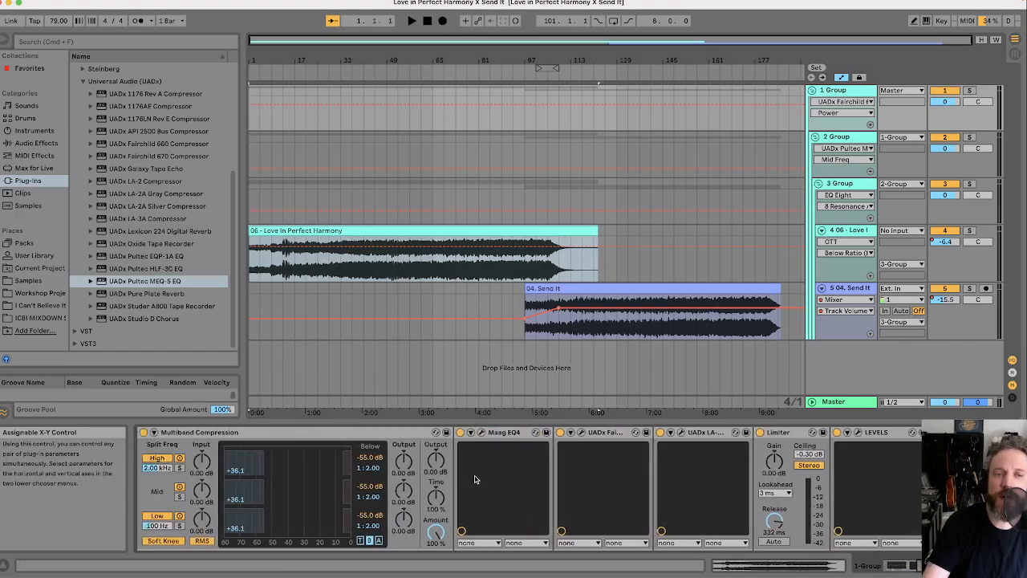
pyautogui.hscroll(-2, 465, 471)
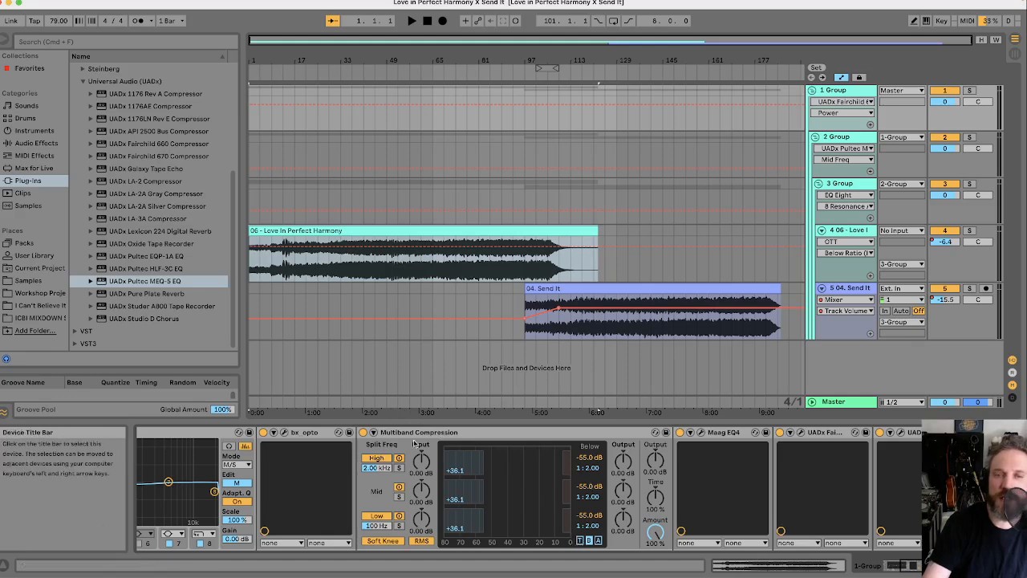
# Review the above thresholds, ratios and attack and release times of 1 Group's Multiband Compression, and show the end of the chain
pyautogui.hscroll(1, 562, 522)
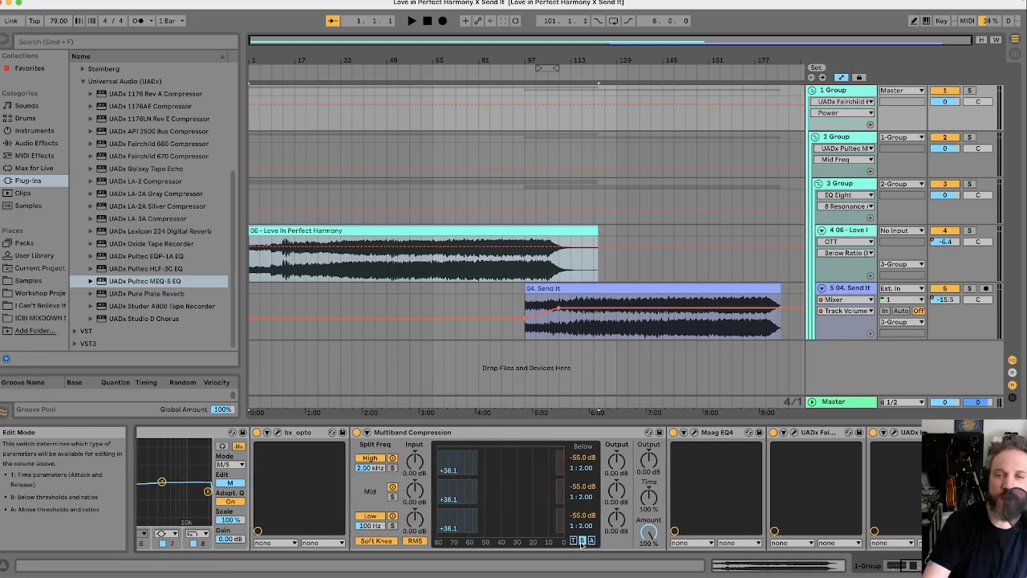
pyautogui.hscroll(2, 569, 545)
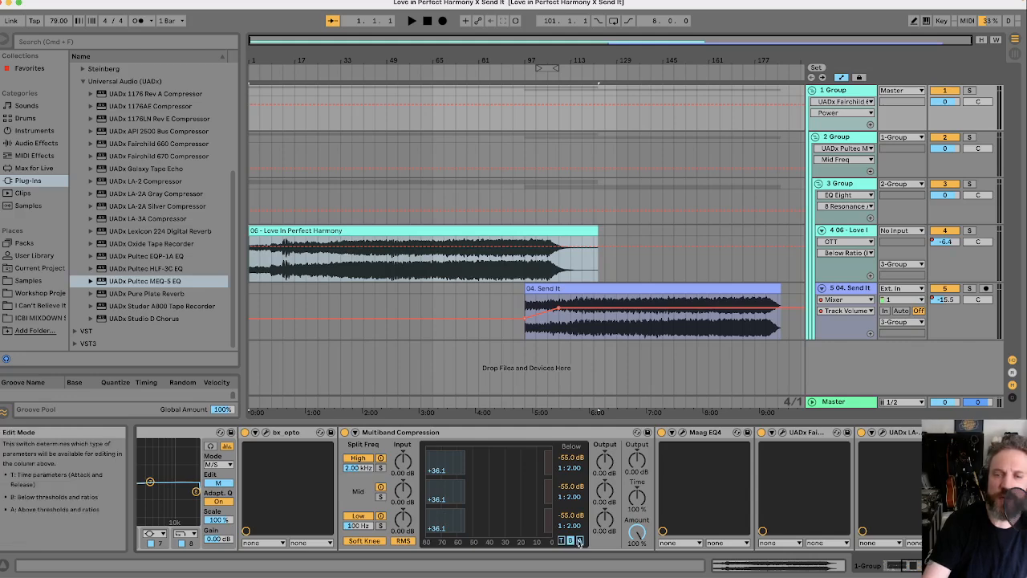
pyautogui.click(579, 543)
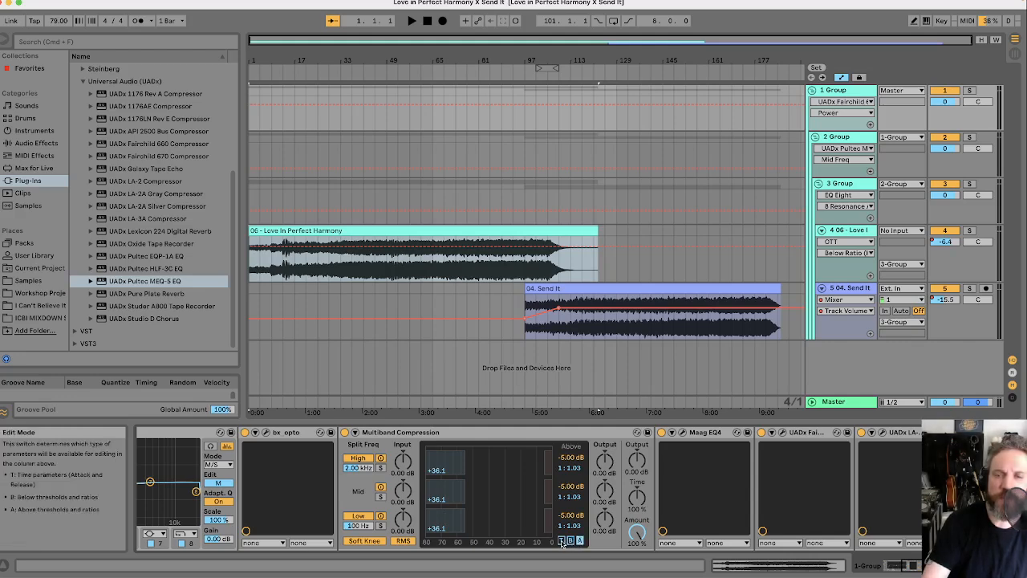
pyautogui.click(561, 541)
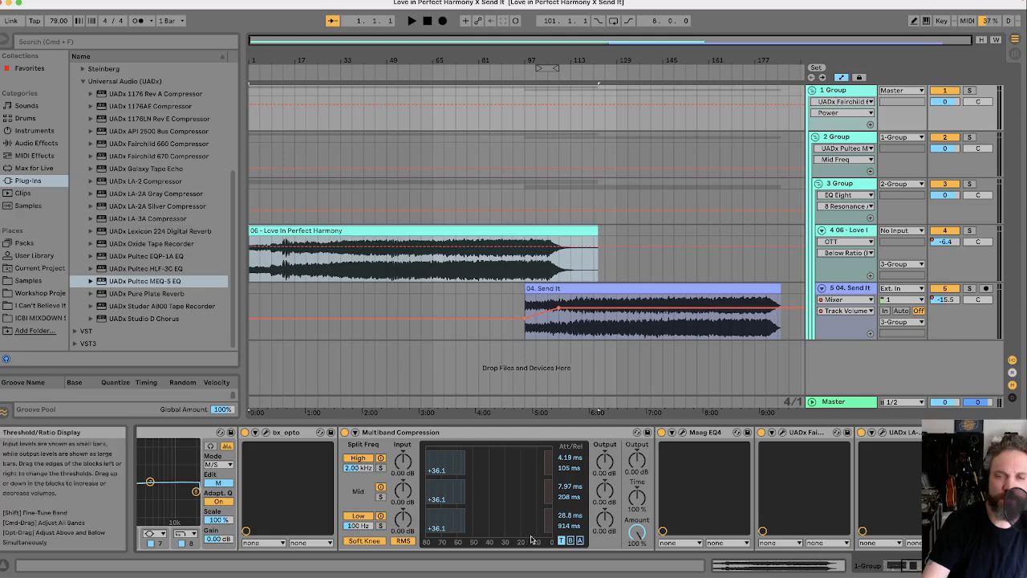
pyautogui.hscroll(10, 687, 486)
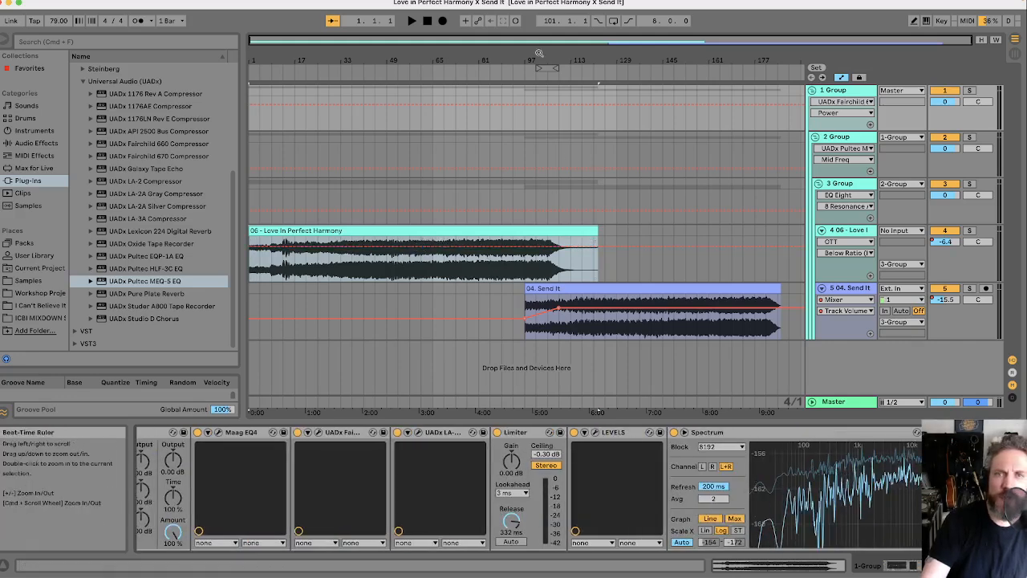
# Play the section leading into the transition and show the effects on Love In Perfect Harmony, 3 Group, 2 Group and 1 Group
pyautogui.moveTo(540, 60)
pyautogui.mouseDown()
pyautogui.moveTo(539, 93)
pyautogui.moveTo(536, 56)
pyautogui.mouseUp()
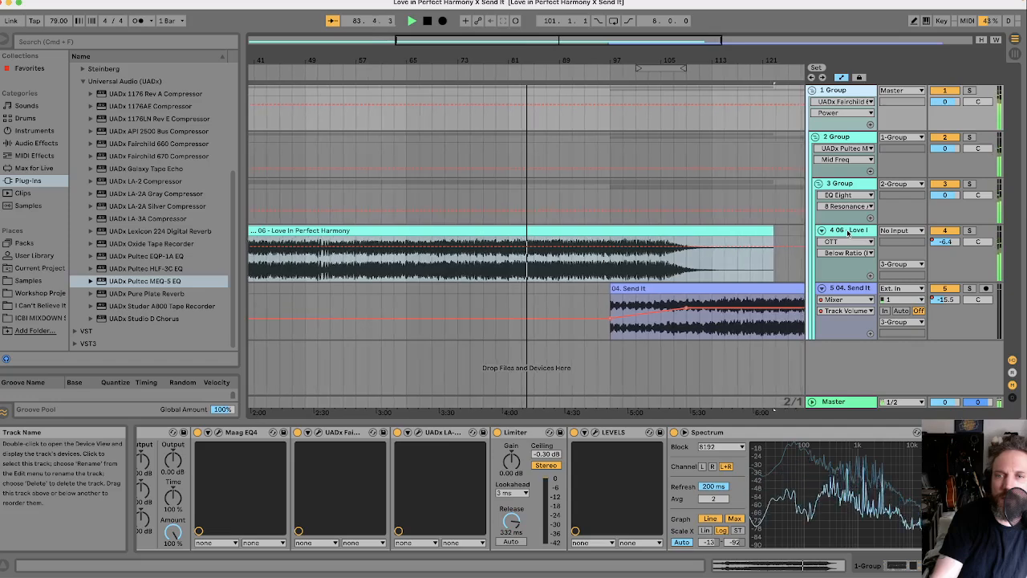
pyautogui.click(848, 233)
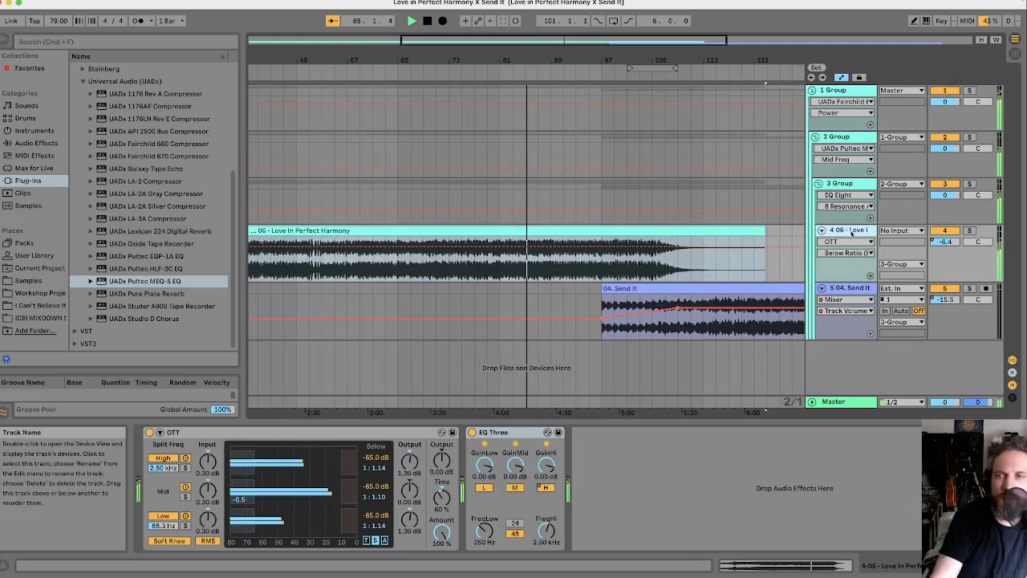
pyautogui.click(847, 186)
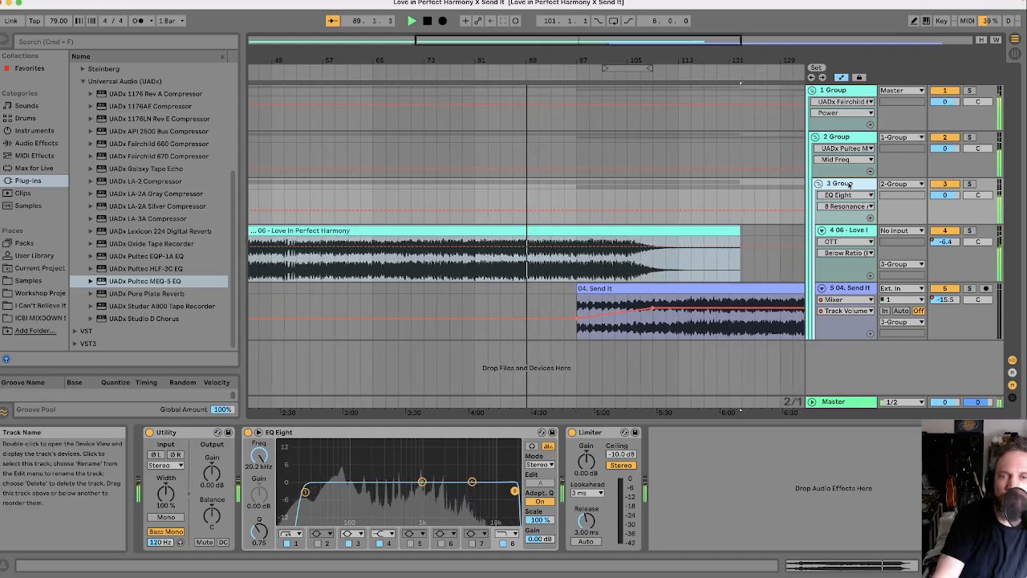
pyautogui.click(839, 138)
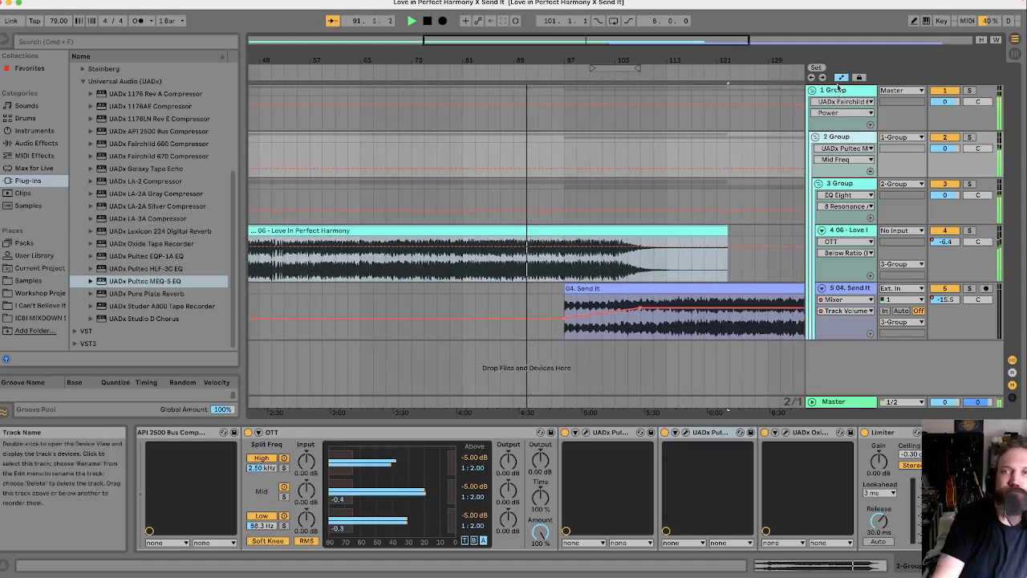
pyautogui.click(839, 91)
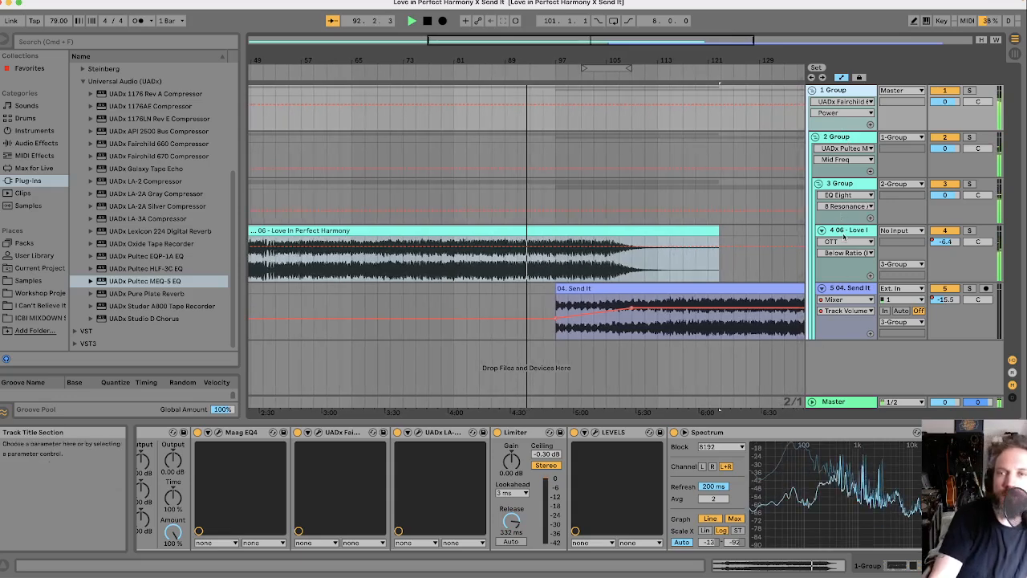
# During playback, compare the effects on Love In Perfect Harmony and Send It, and show the 3 Group and 2 Group chains
pyautogui.click(841, 276)
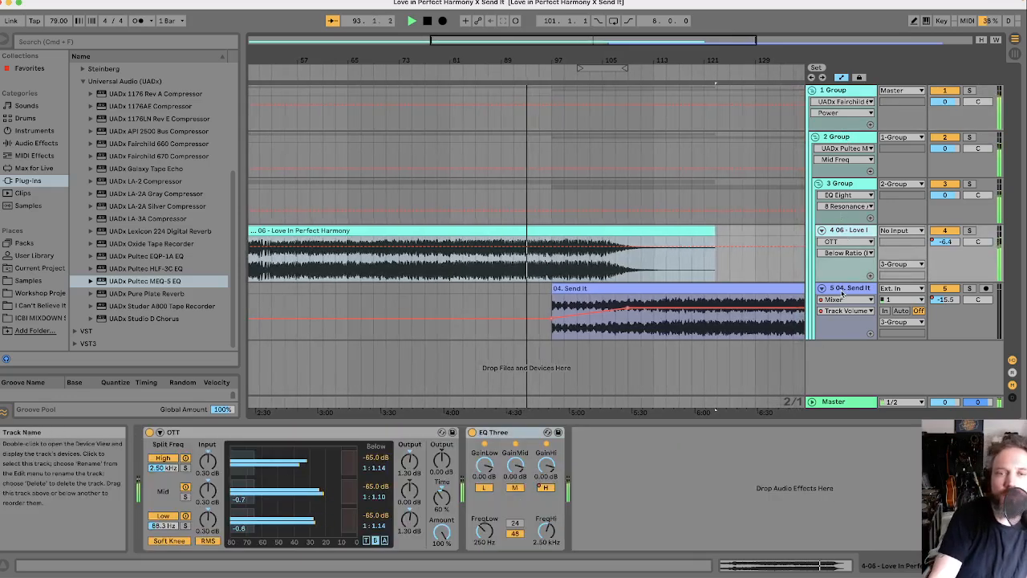
pyautogui.click(841, 290)
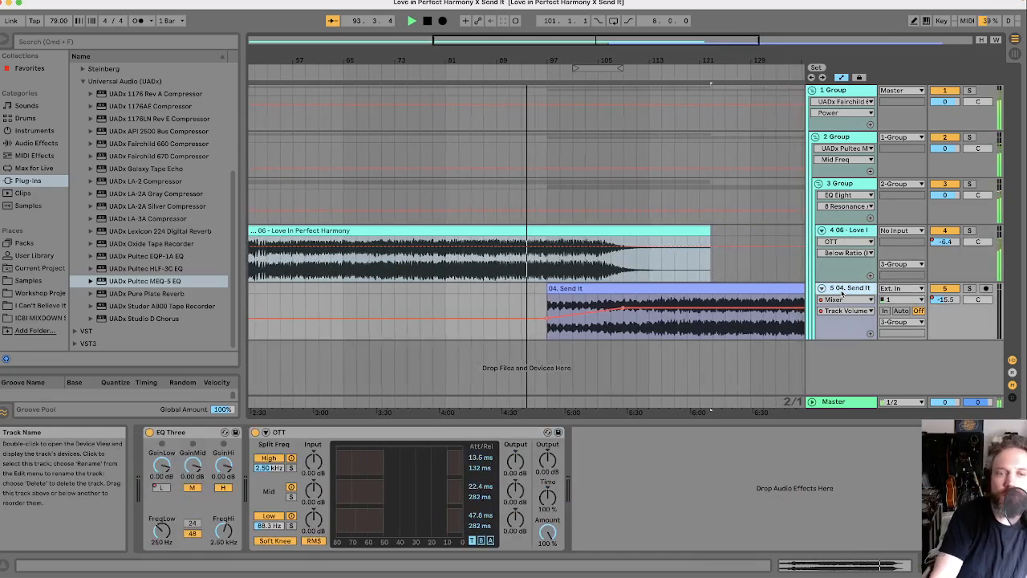
pyautogui.click(839, 231)
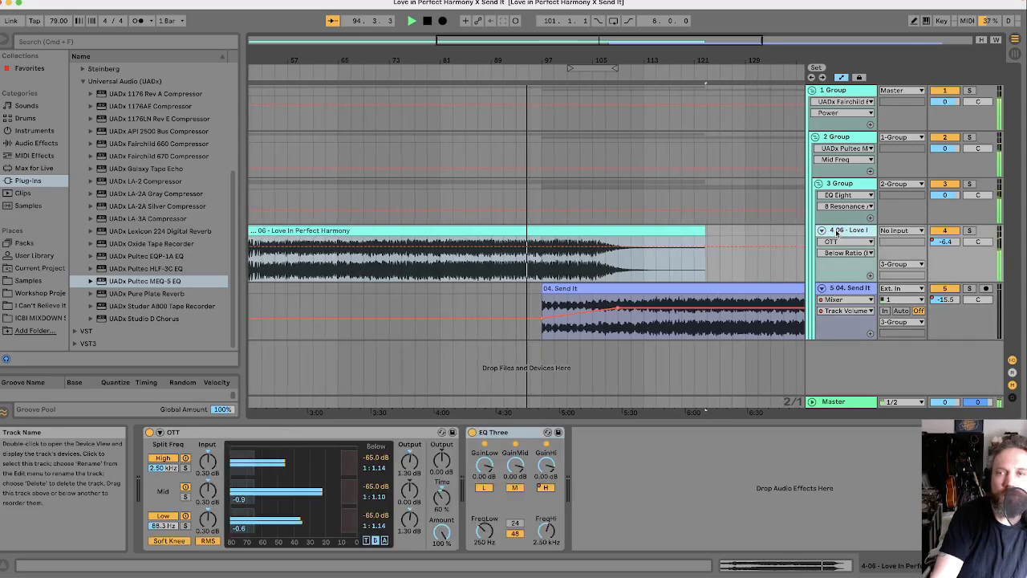
pyautogui.click(841, 184)
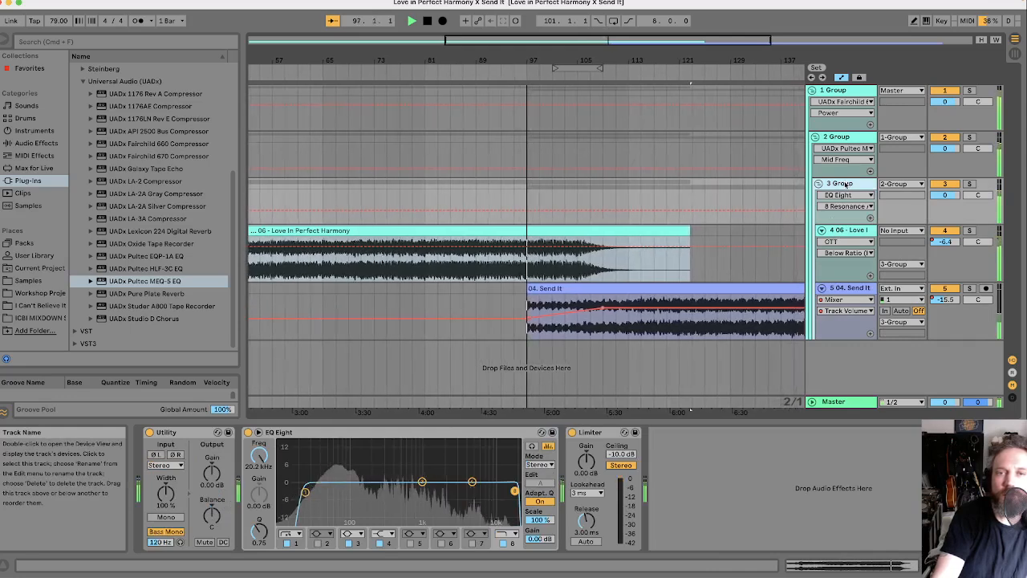
pyautogui.click(838, 137)
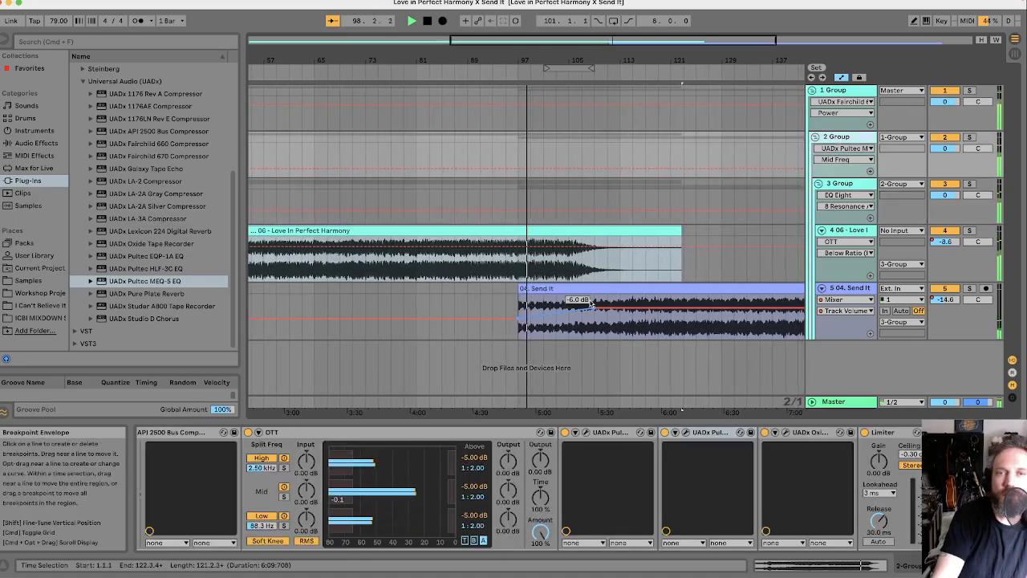
# Lower the start of Send It's track volume automation and bow its rise upward, and show 3 Group's effects during playback
pyautogui.click(518, 320)
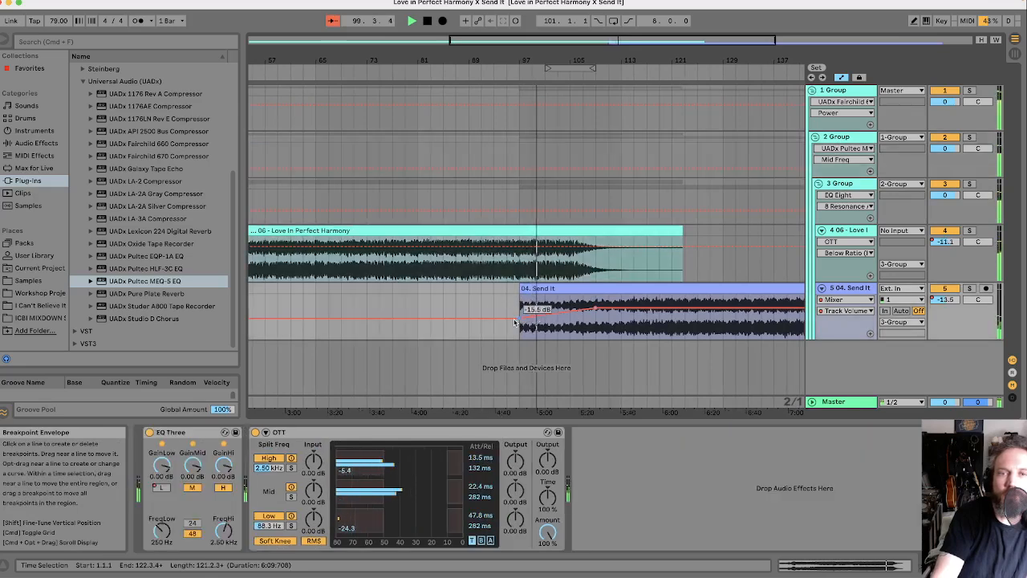
pyautogui.moveTo(518, 321); pyautogui.dragTo(517, 327)
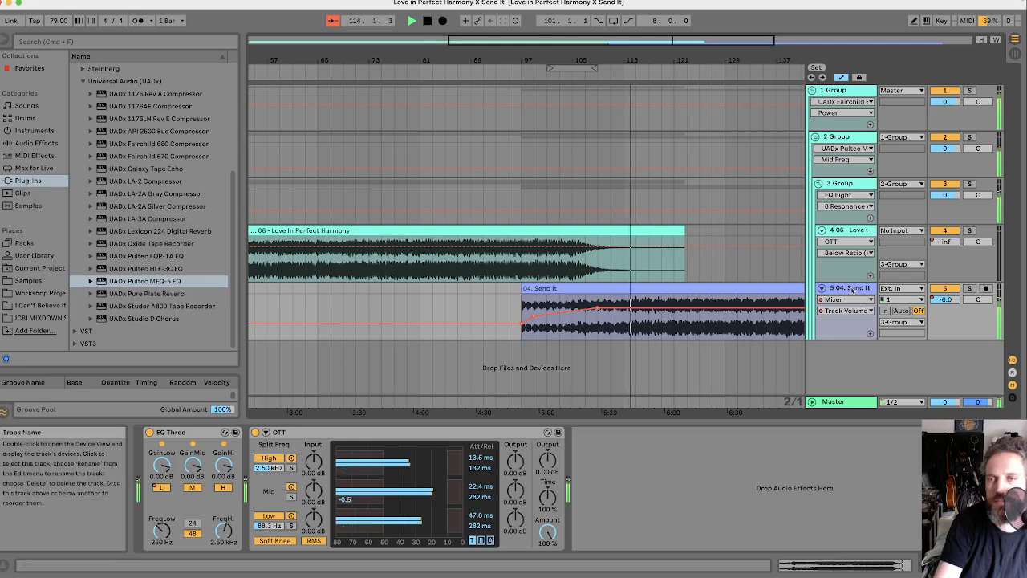
pyautogui.click(853, 185)
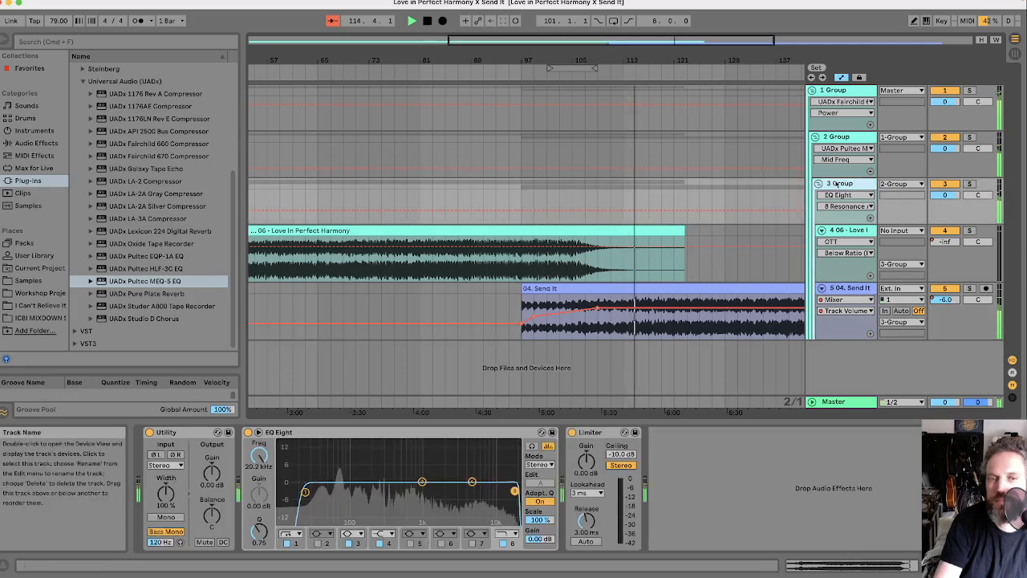
# During playback, show the effects on 2 Group, 1 Group and Send It, check the mixer levels in Session View, and stop playback
pyautogui.click(858, 136)
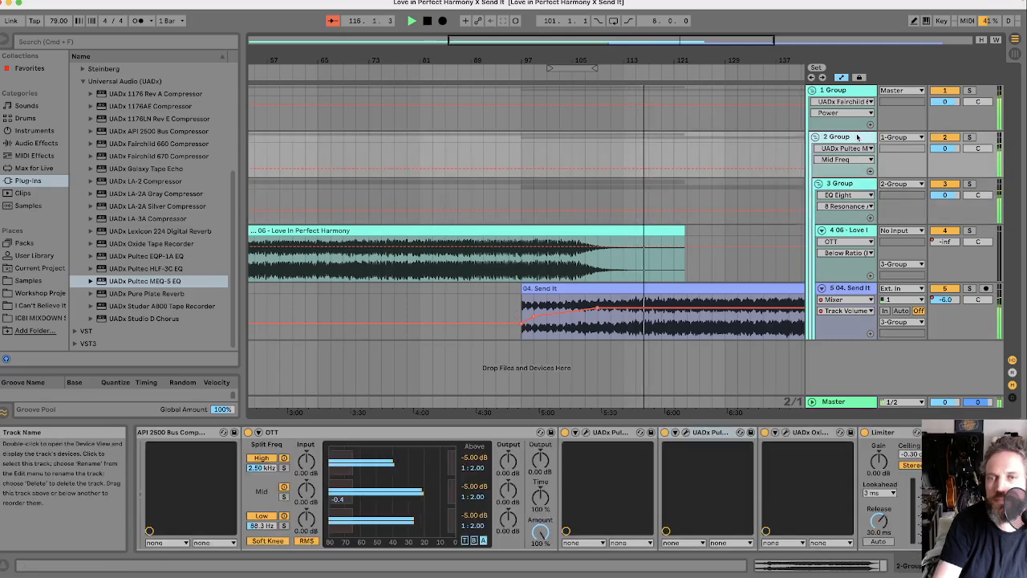
pyautogui.click(844, 90)
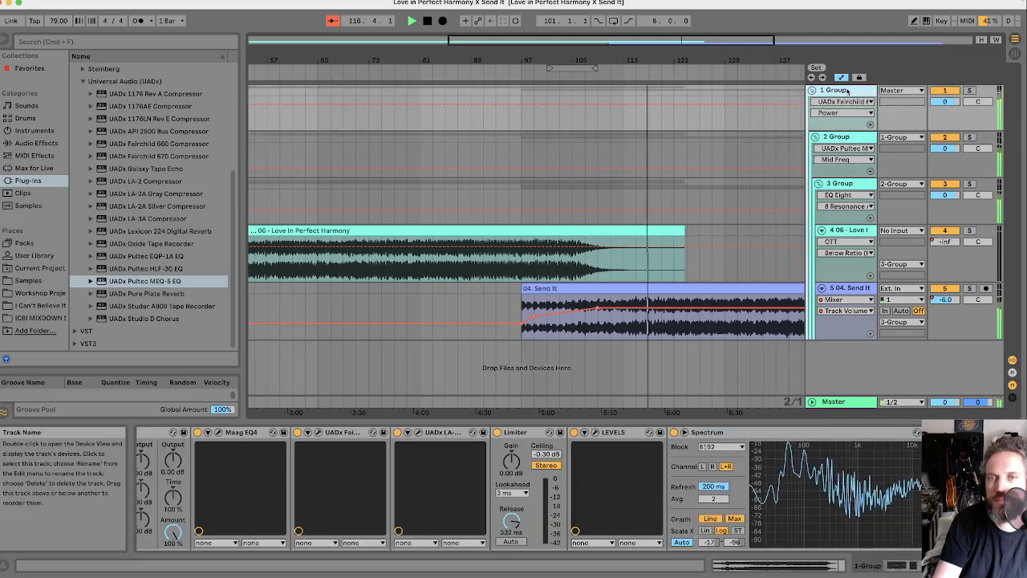
pyautogui.click(846, 289)
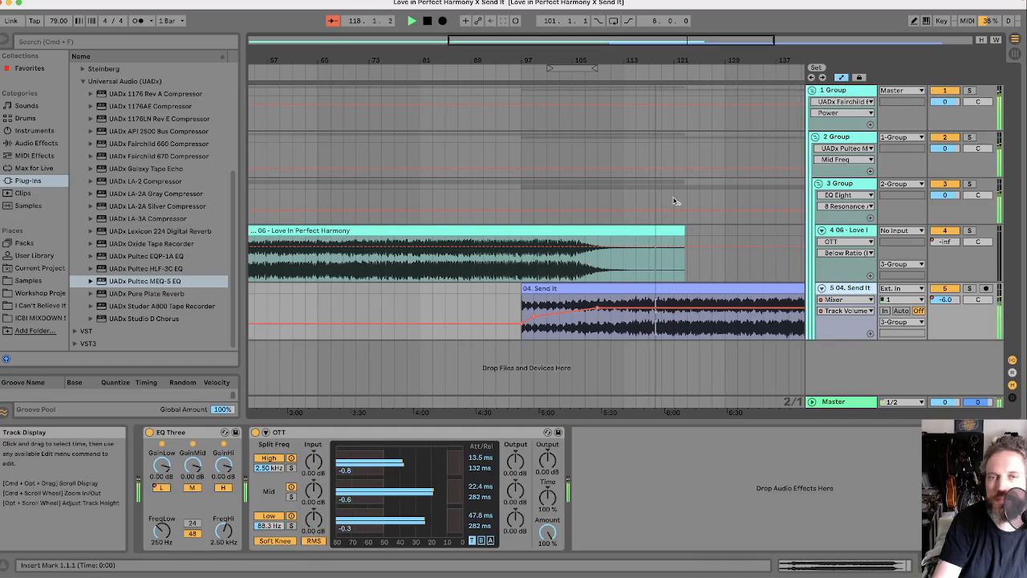
pyautogui.click(1015, 52)
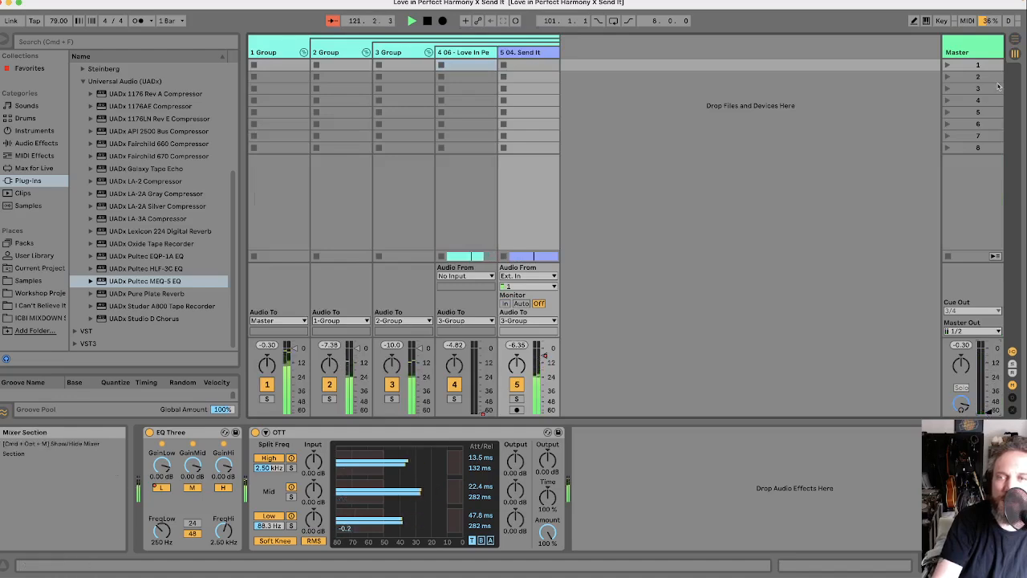
pyautogui.click(1015, 39)
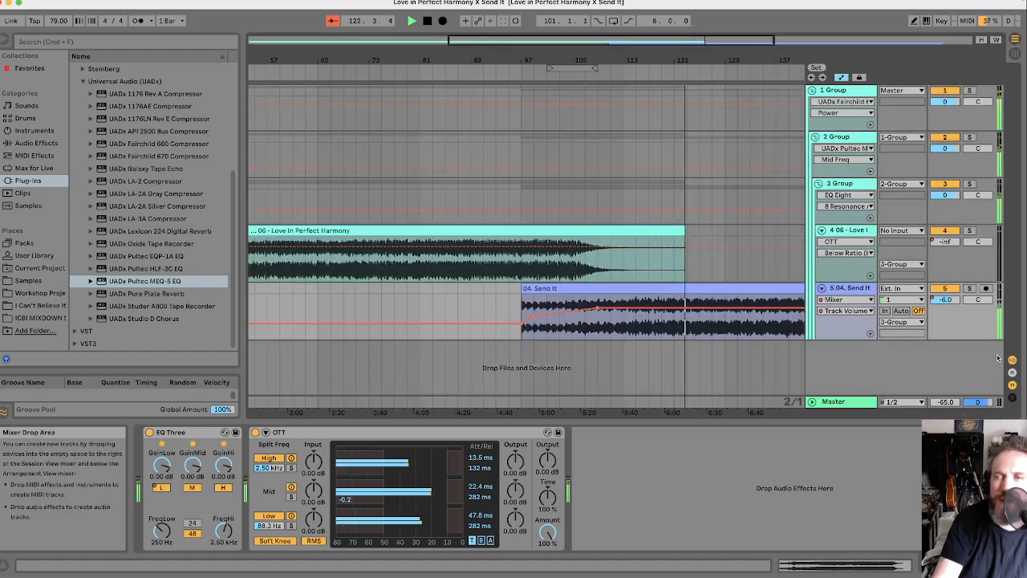
pyautogui.click(426, 21)
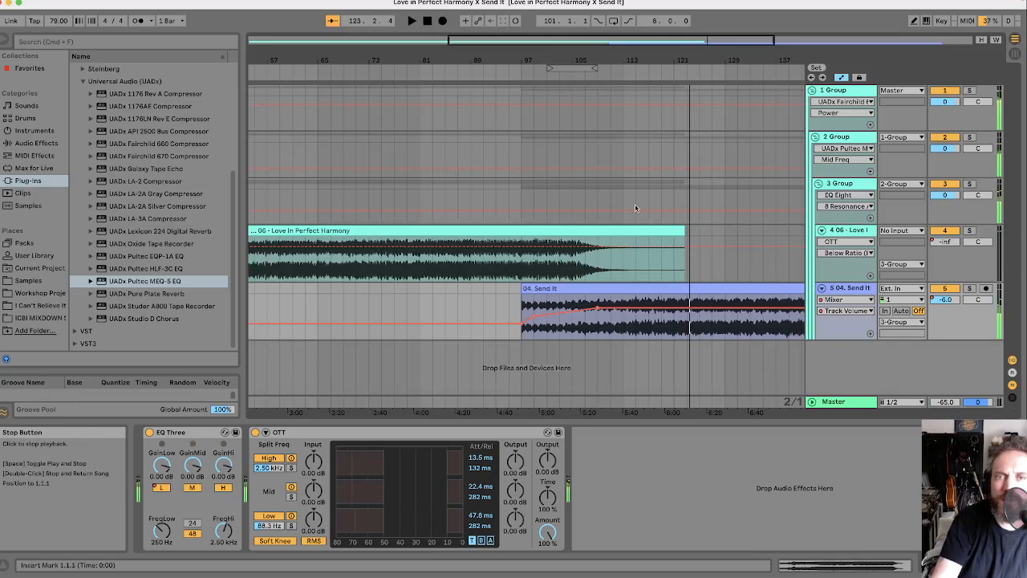
# Show Love In Perfect Harmony's effects and display its EQ Three HighOn automation around bar 97 in the arrangement
pyautogui.click(861, 230)
pyautogui.hscroll(-1, 690, 345)
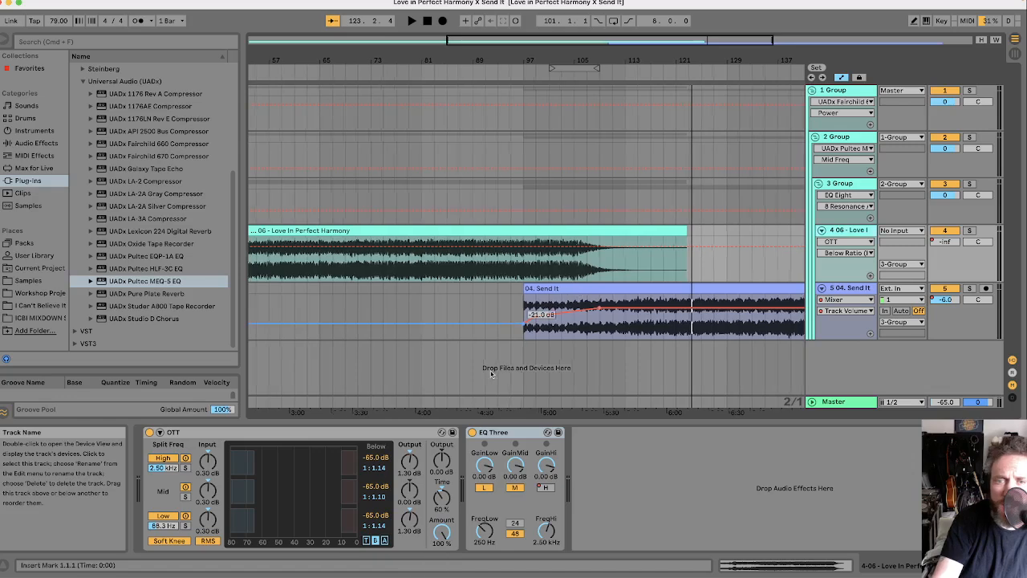
pyautogui.click(529, 435)
pyautogui.hscroll(1, 690, 345)
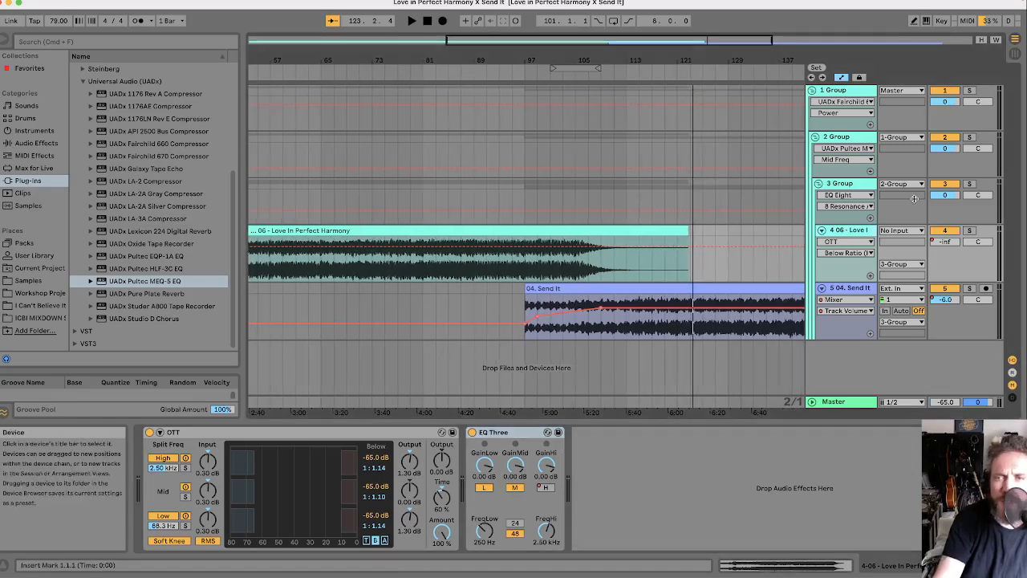
pyautogui.click(836, 240)
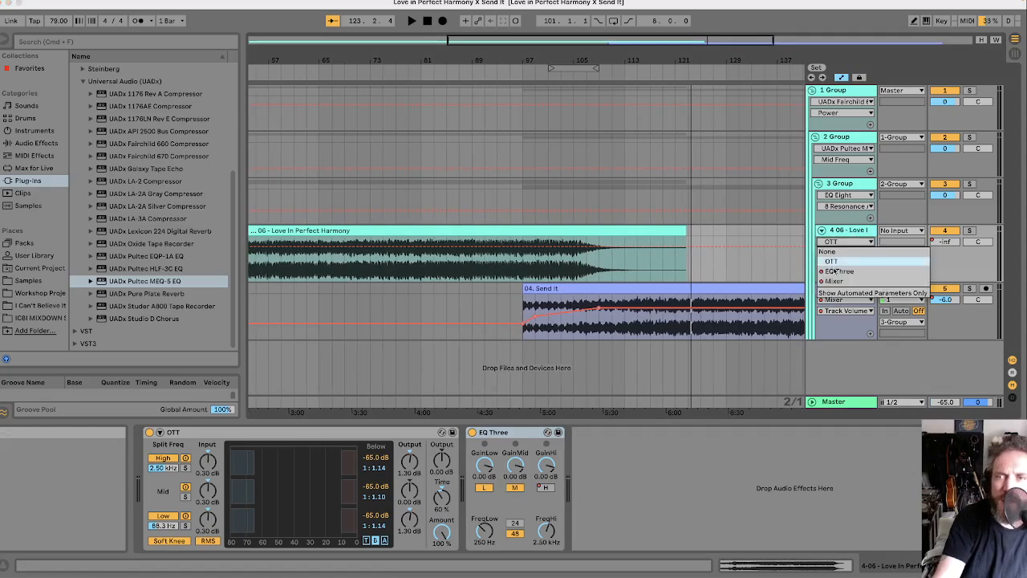
pyautogui.click(837, 272)
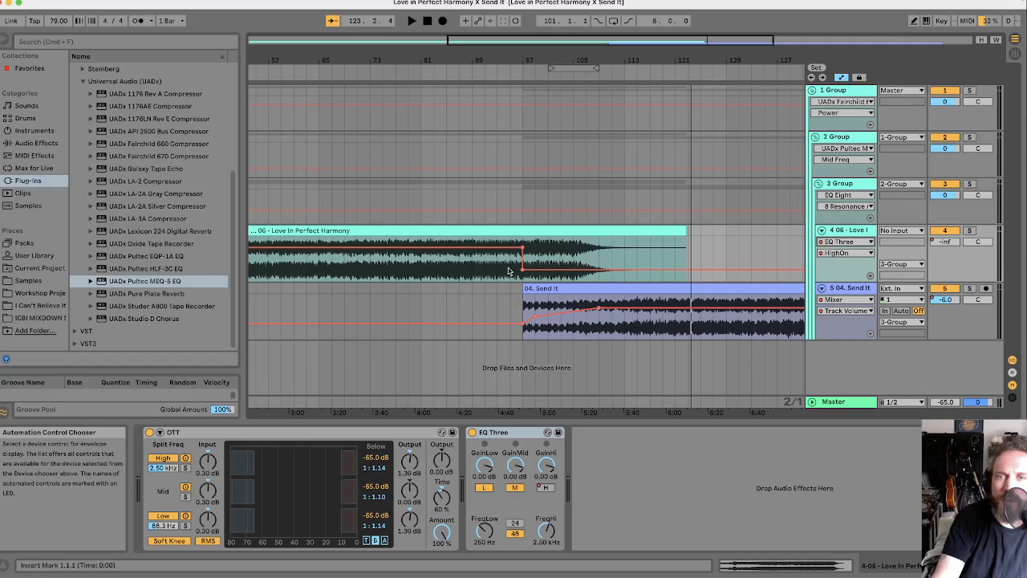
pyautogui.press('Tab')
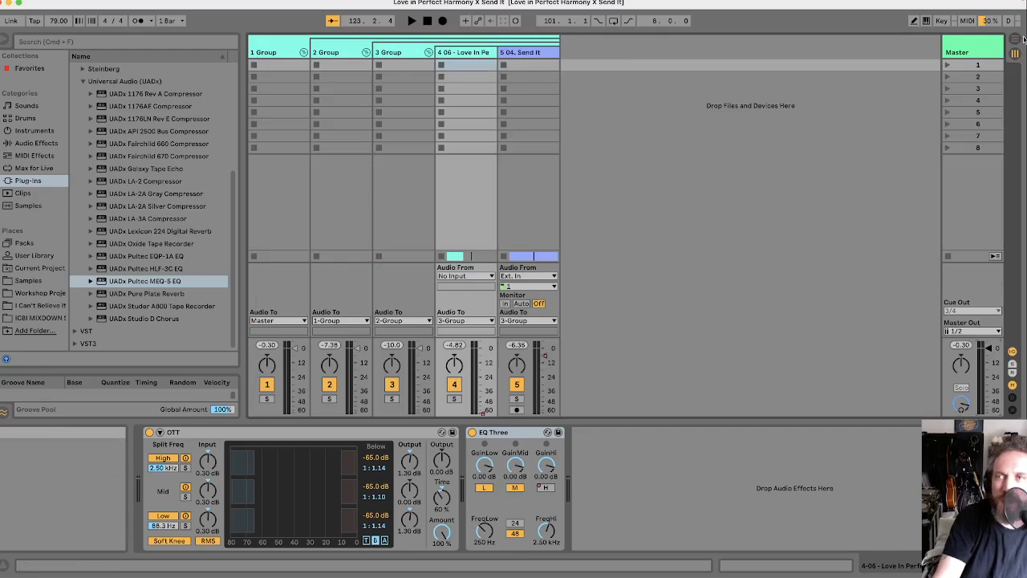
pyautogui.click(1015, 38)
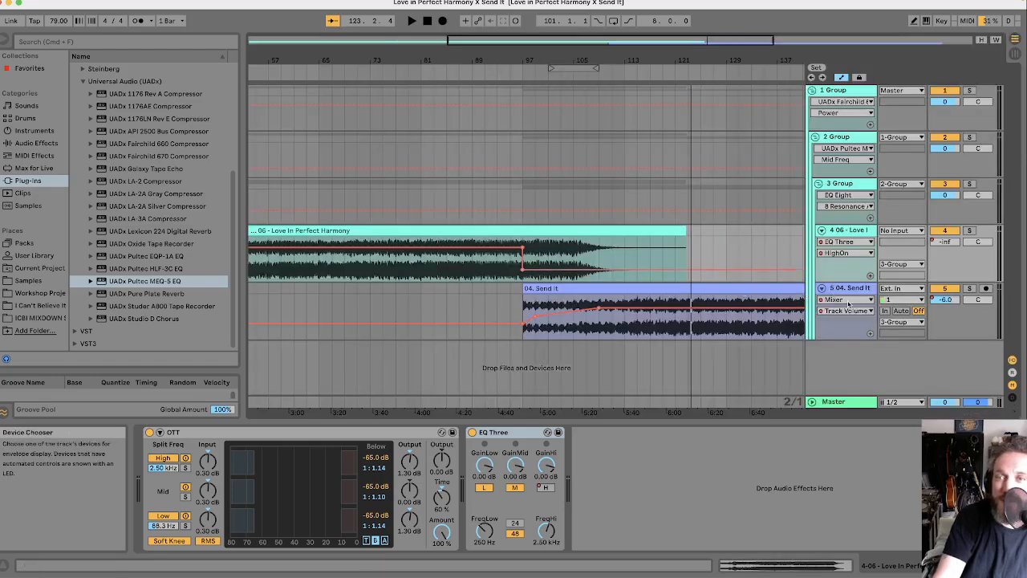
# Display Send It's EQ Three LowOn automation in the arrangement and show the track's EQ Three and OTT devices
pyautogui.click(847, 300)
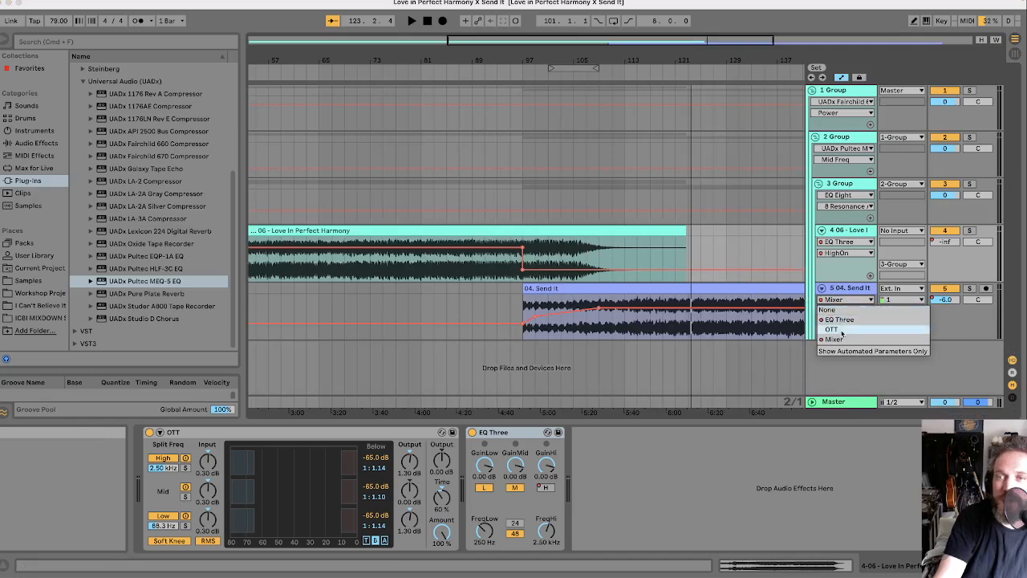
pyautogui.click(837, 293)
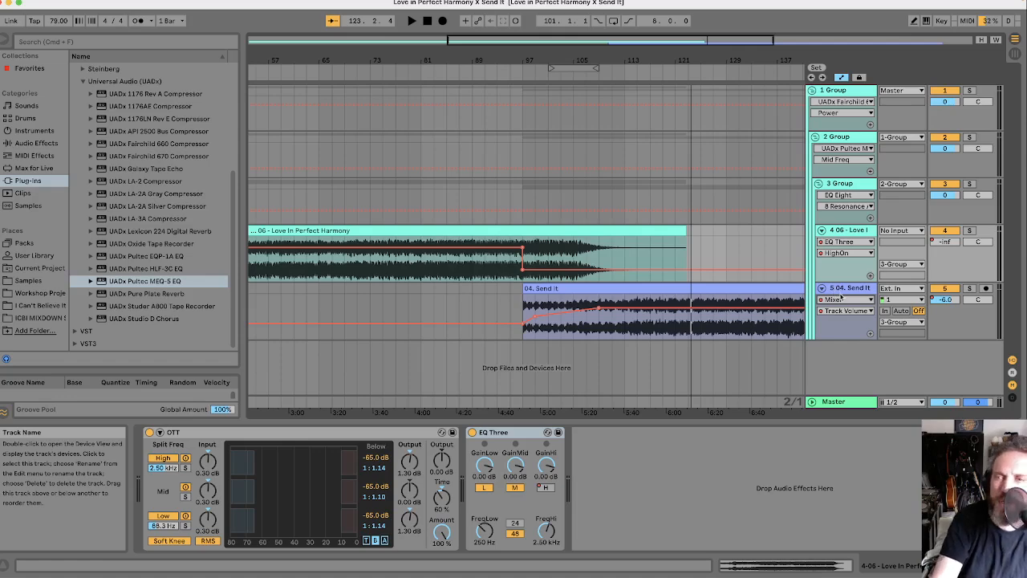
pyautogui.click(843, 299)
pyautogui.click(862, 323)
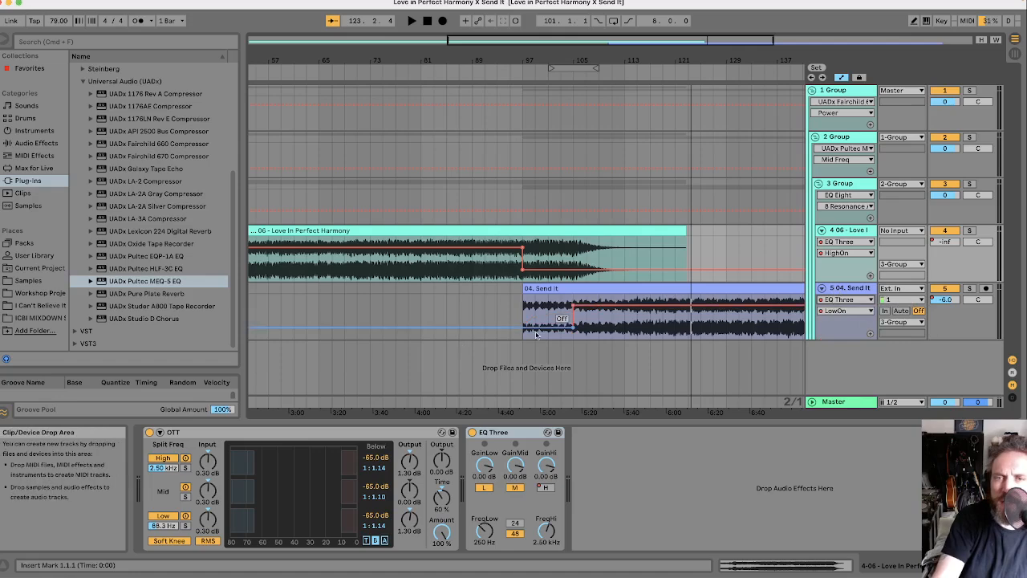
pyautogui.click(860, 293)
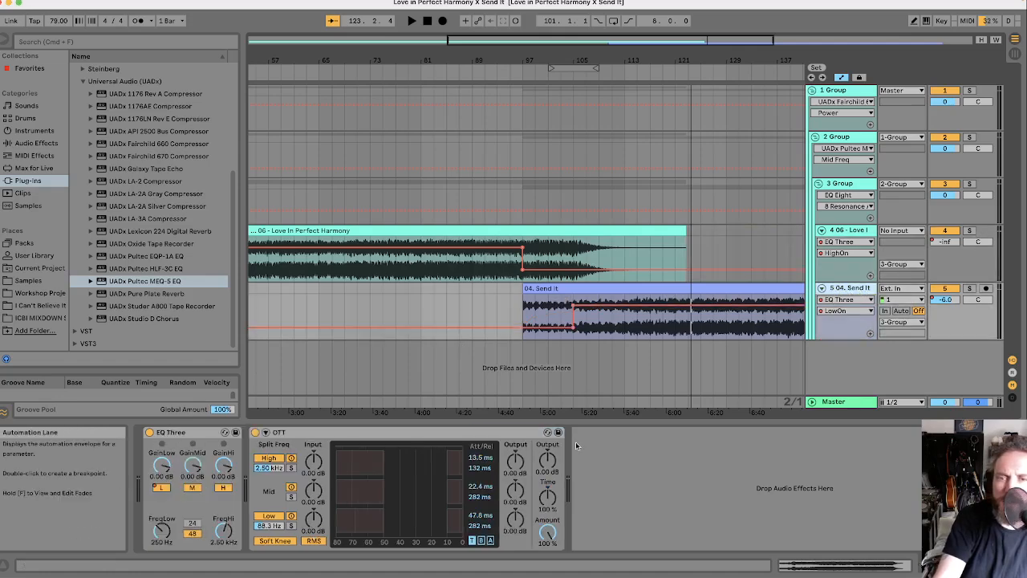
pyautogui.click(181, 434)
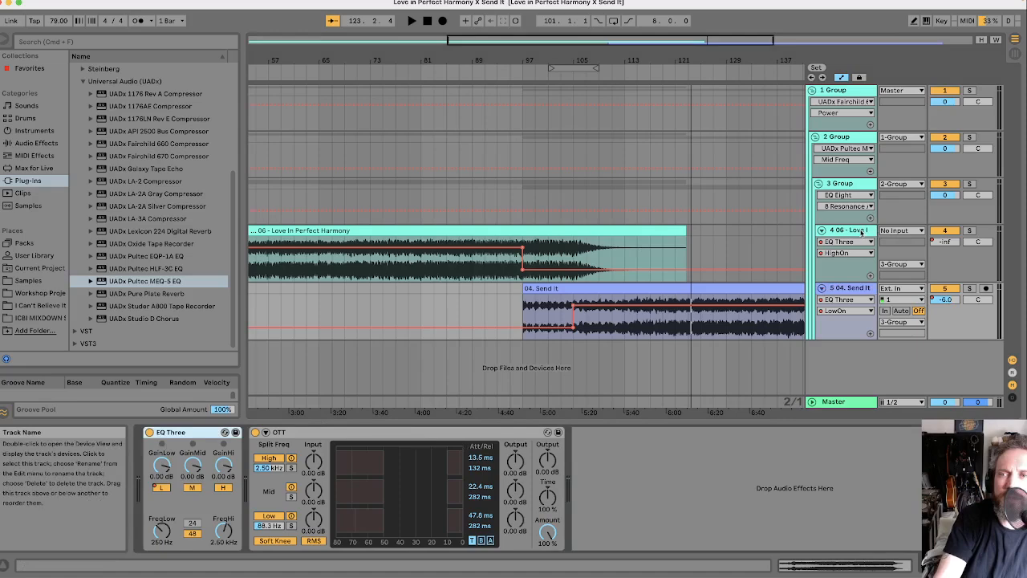
# Place EQ Three ahead of OTT on Love In Perfect Harmony, and play the transition with Send It's effects shown
pyautogui.click(853, 231)
pyautogui.moveTo(514, 434); pyautogui.dragTo(155, 448)
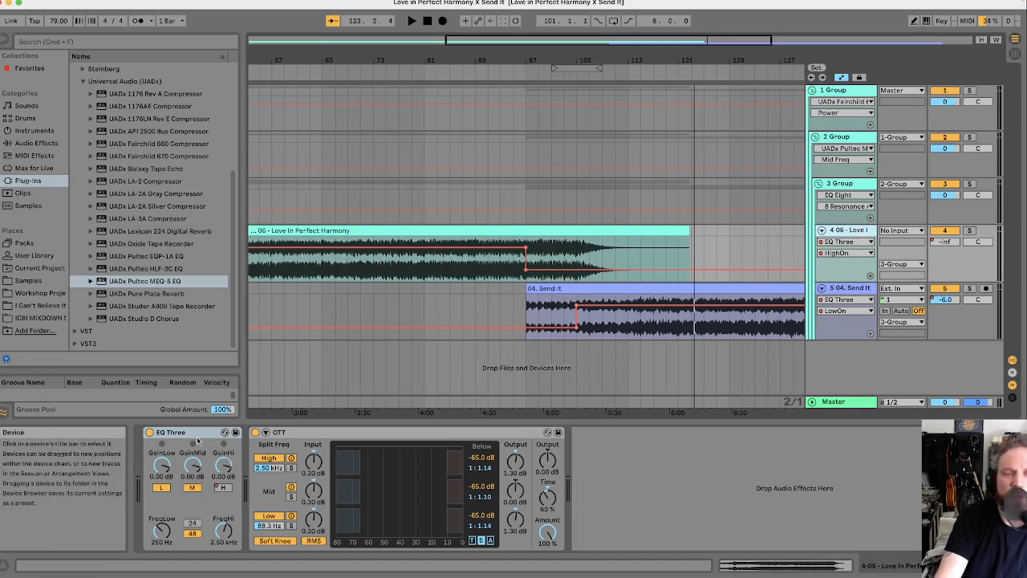
pyautogui.hscroll(-1, 376, 220)
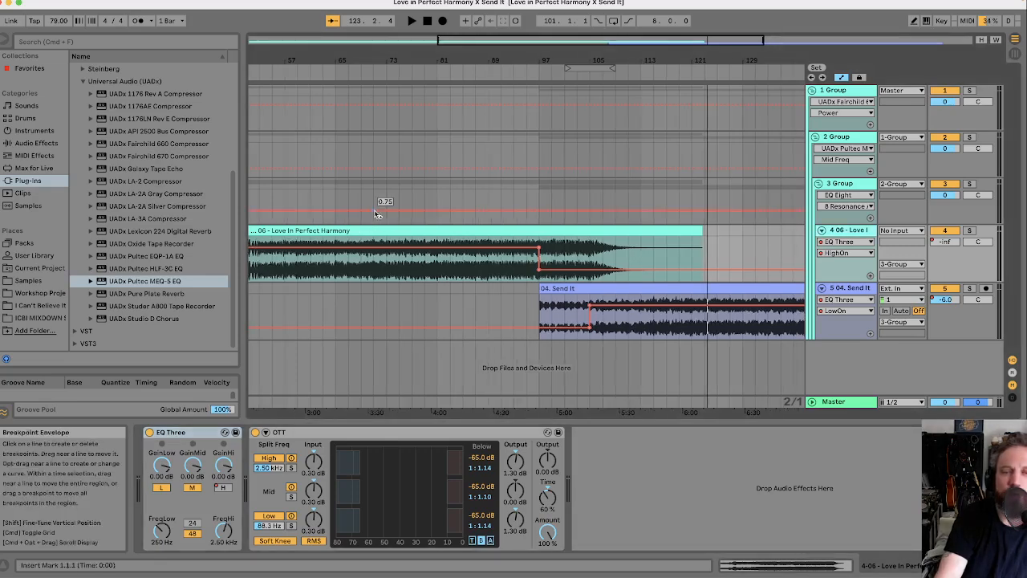
pyautogui.hscroll(2, 377, 210)
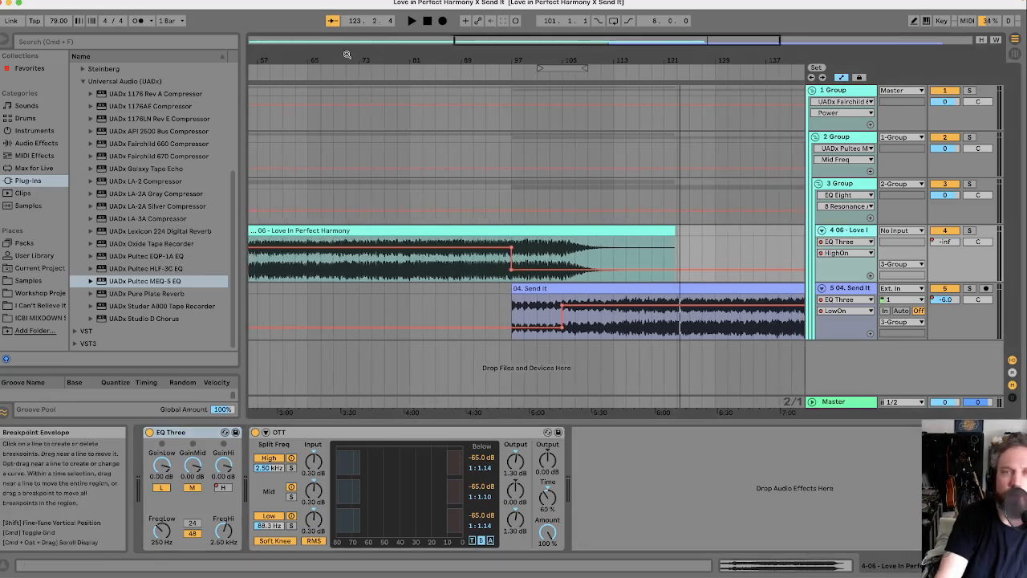
pyautogui.click(496, 73)
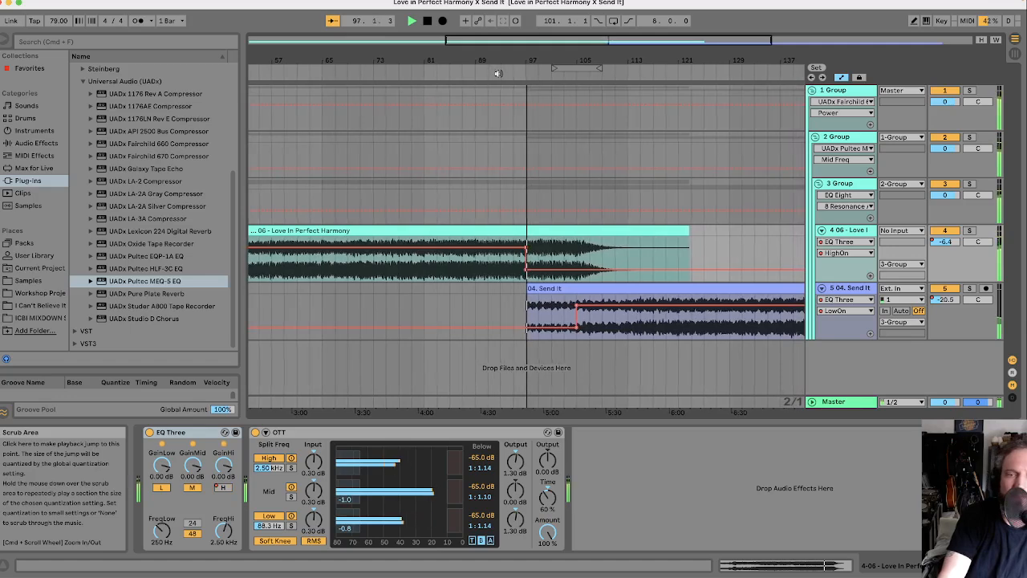
pyautogui.click(847, 309)
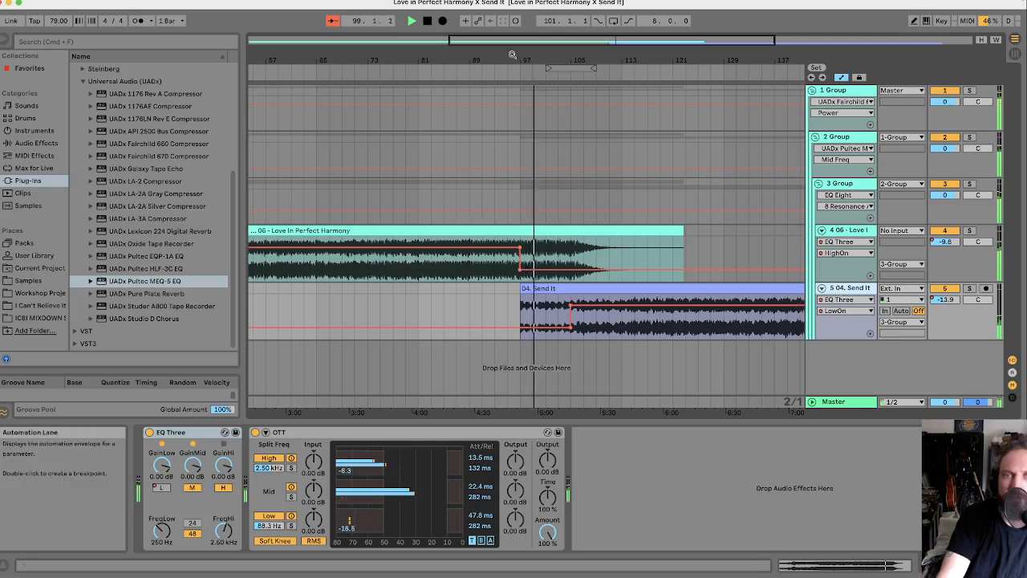
# Nudge the Send It clip in the arrangement so it starts very slightly after bar 97
pyautogui.moveTo(525, 59); pyautogui.dragTo(525, 149)
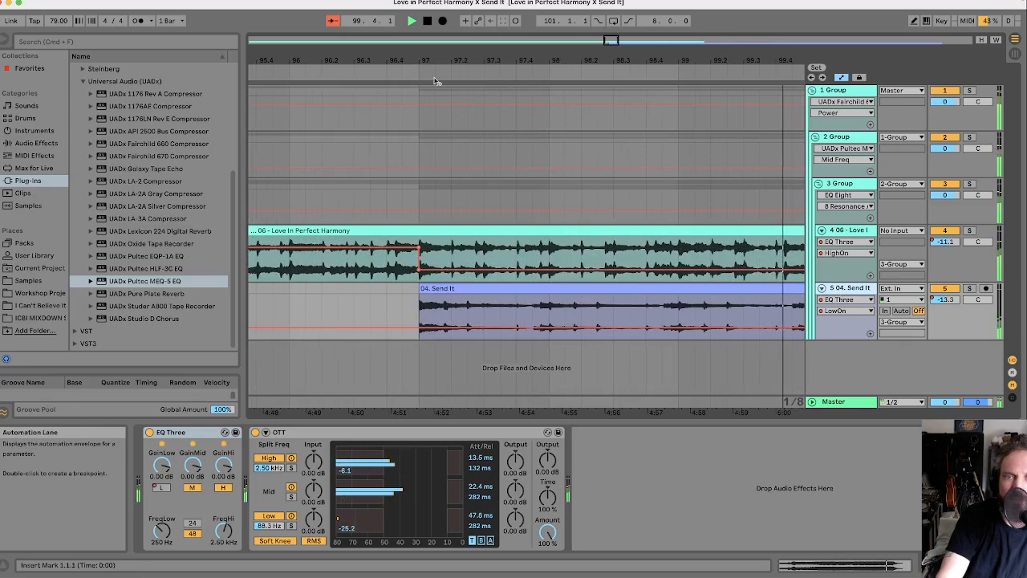
pyautogui.moveTo(421, 59); pyautogui.dragTo(420, 292)
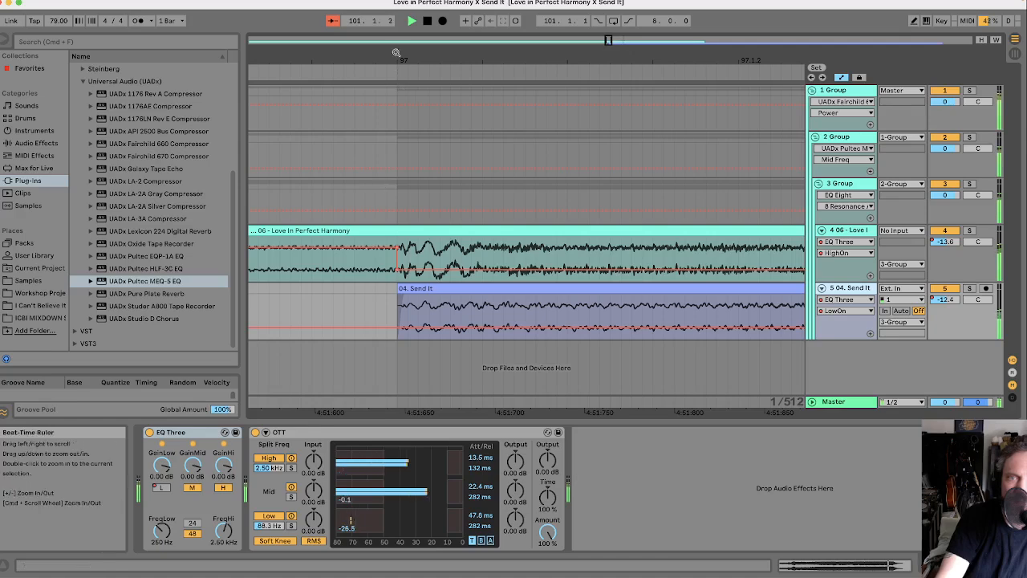
pyautogui.moveTo(396, 55); pyautogui.dragTo(412, 169)
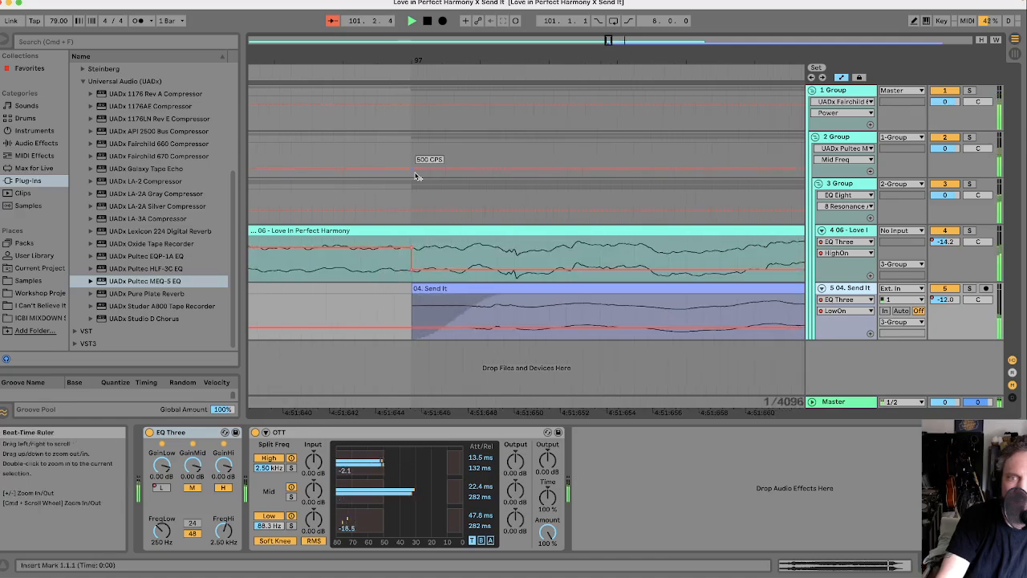
pyautogui.click(444, 291)
pyautogui.moveTo(441, 292); pyautogui.dragTo(438, 288)
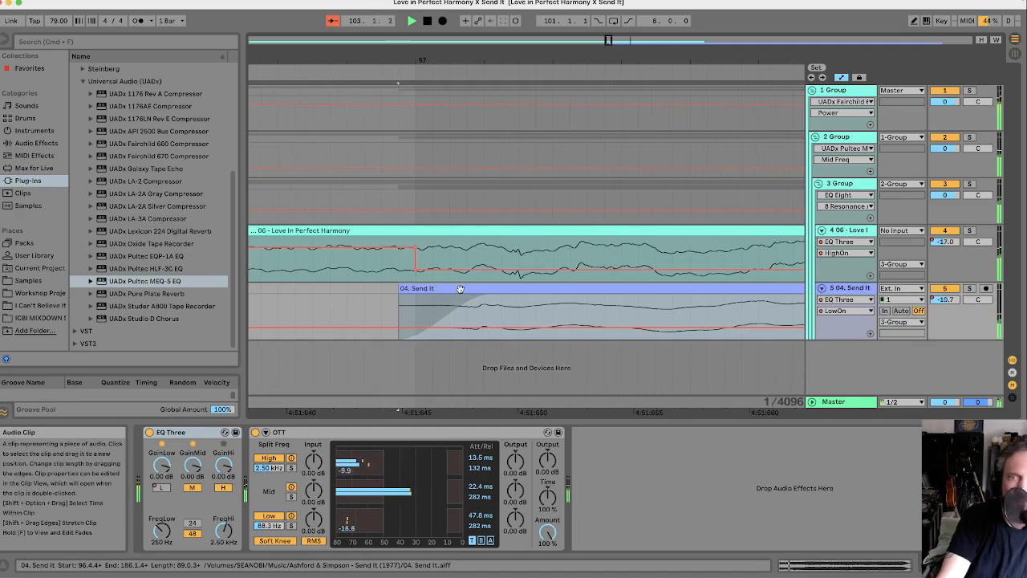
pyautogui.moveTo(454, 288); pyautogui.dragTo(524, 287)
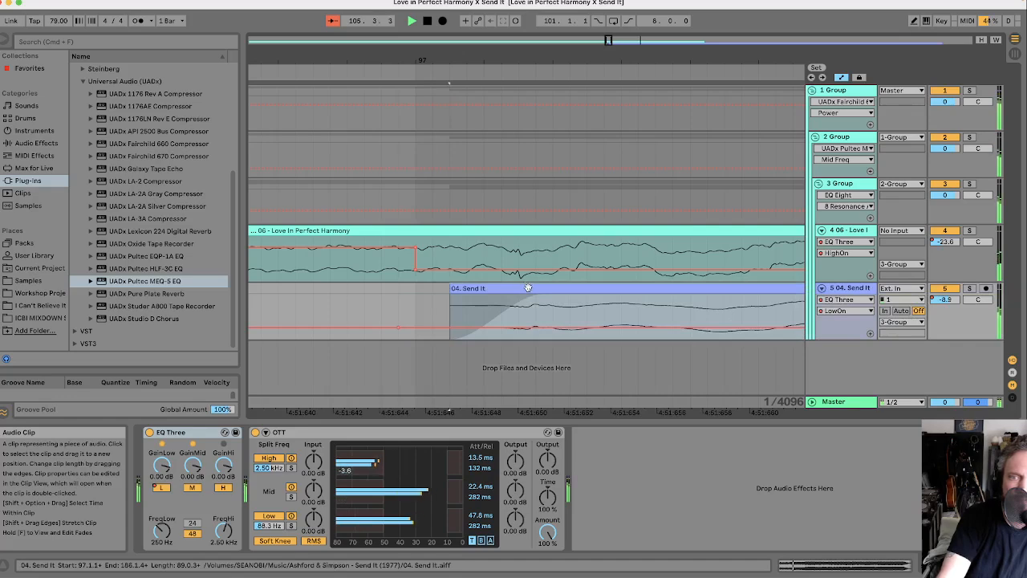
pyautogui.moveTo(528, 288); pyautogui.dragTo(499, 286)
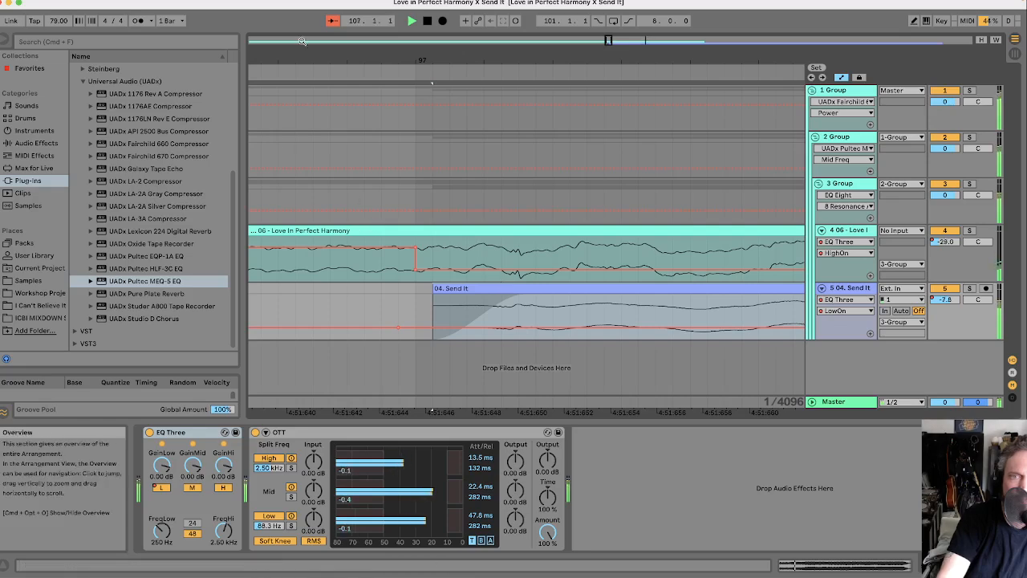
pyautogui.moveTo(309, 56); pyautogui.dragTo(309, 58)
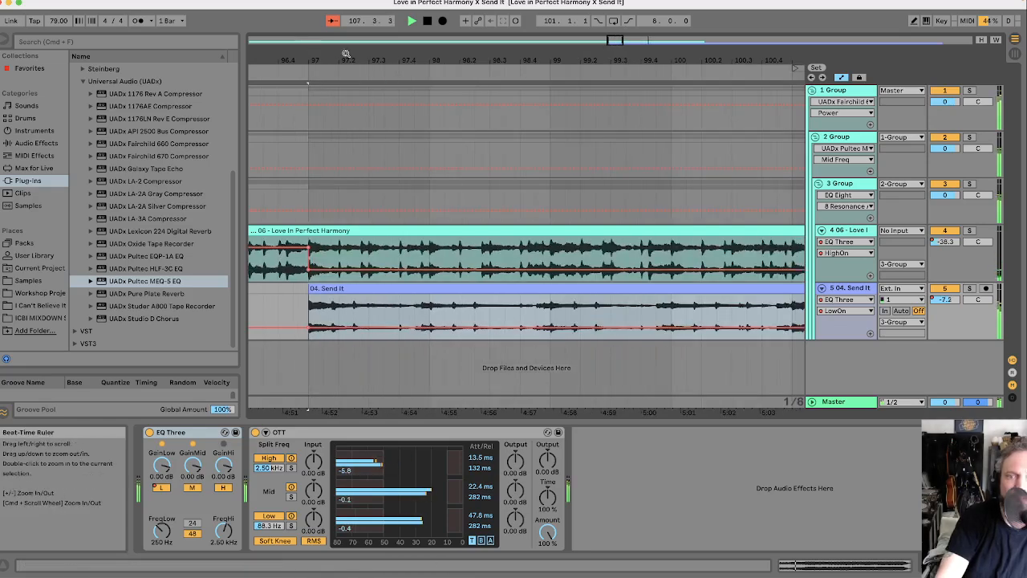
# Stop playback and add warp markers to the opening hits of the Send It sample at 1.4 and 1.2.3
pyautogui.doubleClick(537, 288)
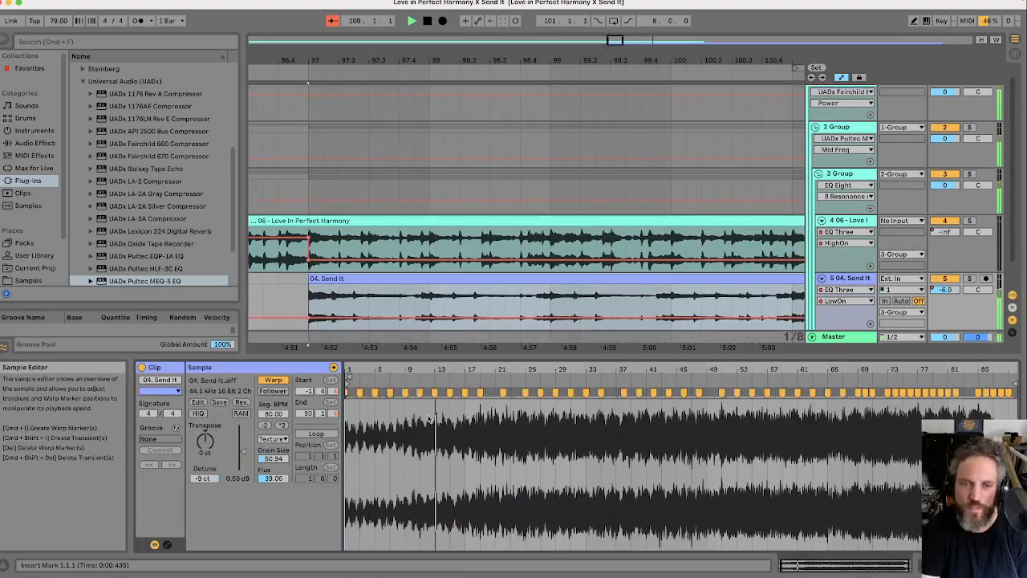
pyautogui.press('space')
pyautogui.moveTo(346, 370); pyautogui.dragTo(347, 504)
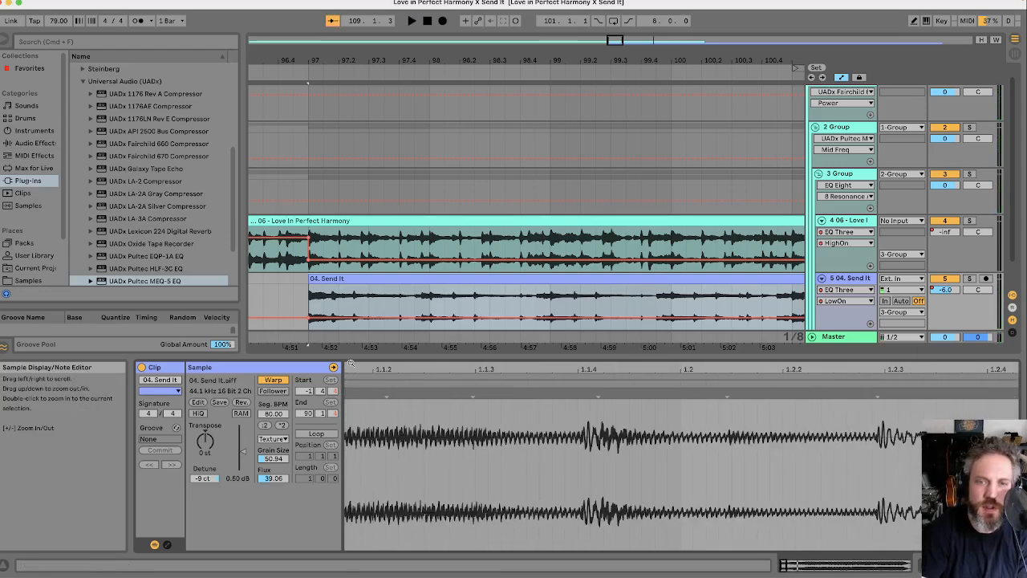
pyautogui.moveTo(374, 370); pyautogui.dragTo(375, 337)
pyautogui.hscroll(-1, 427, 431)
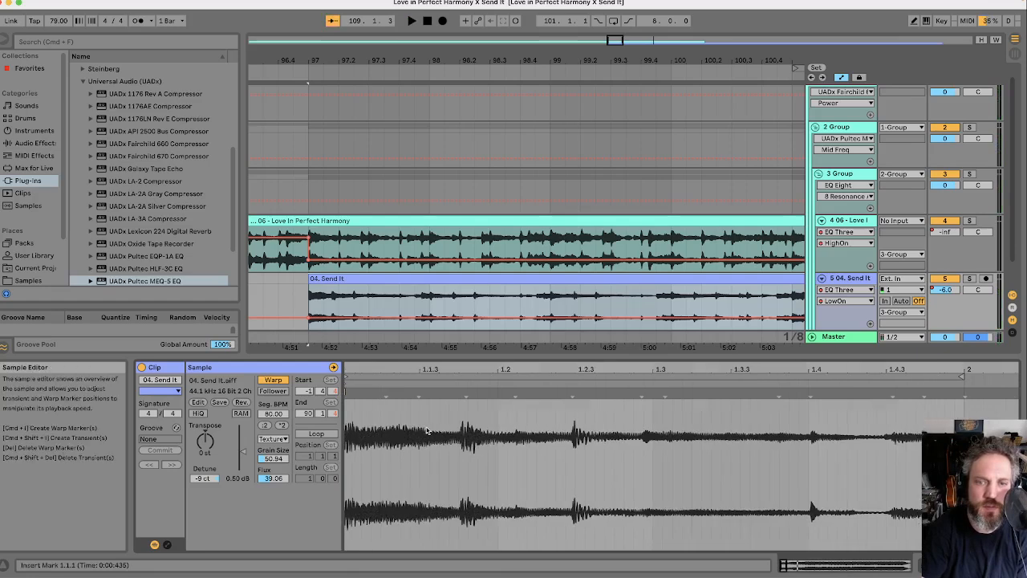
pyautogui.hscroll(-2, 427, 431)
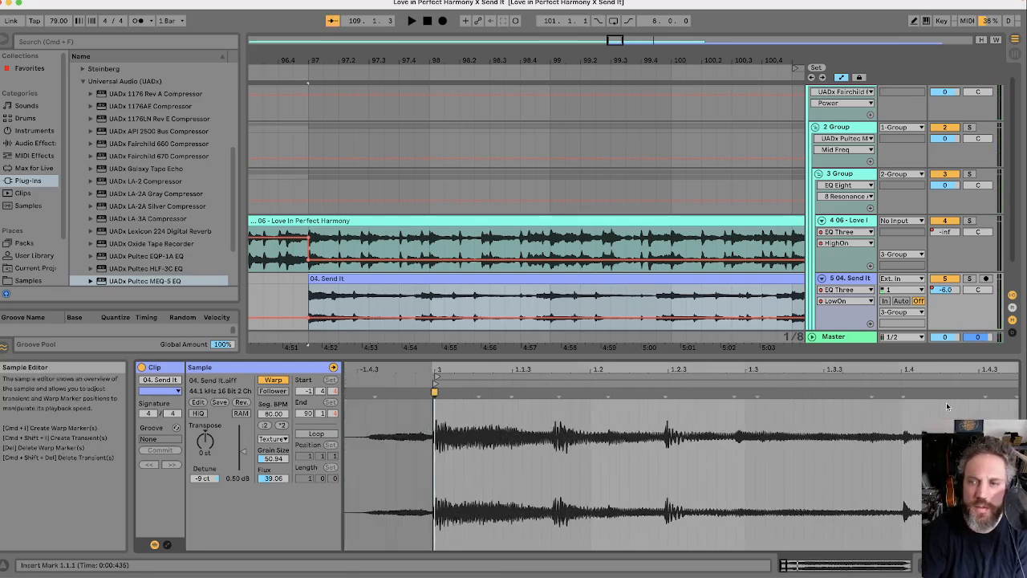
pyautogui.moveTo(909, 392); pyautogui.dragTo(901, 392)
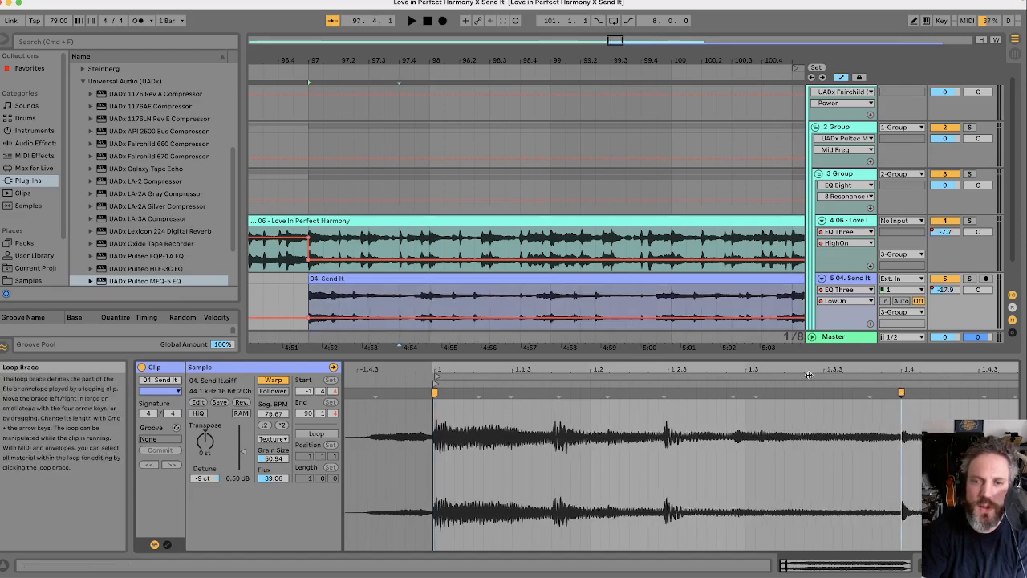
pyautogui.click(667, 396)
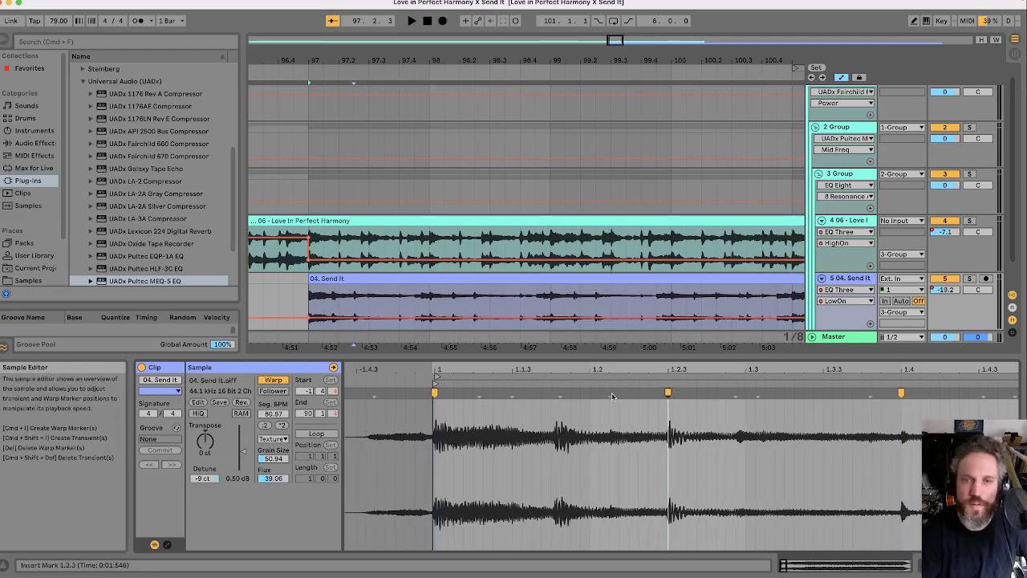
# Add warp markers to the Send It sample at 2.1.1 and on the hit at 2.2.3
pyautogui.moveTo(748, 371); pyautogui.dragTo(515, 337)
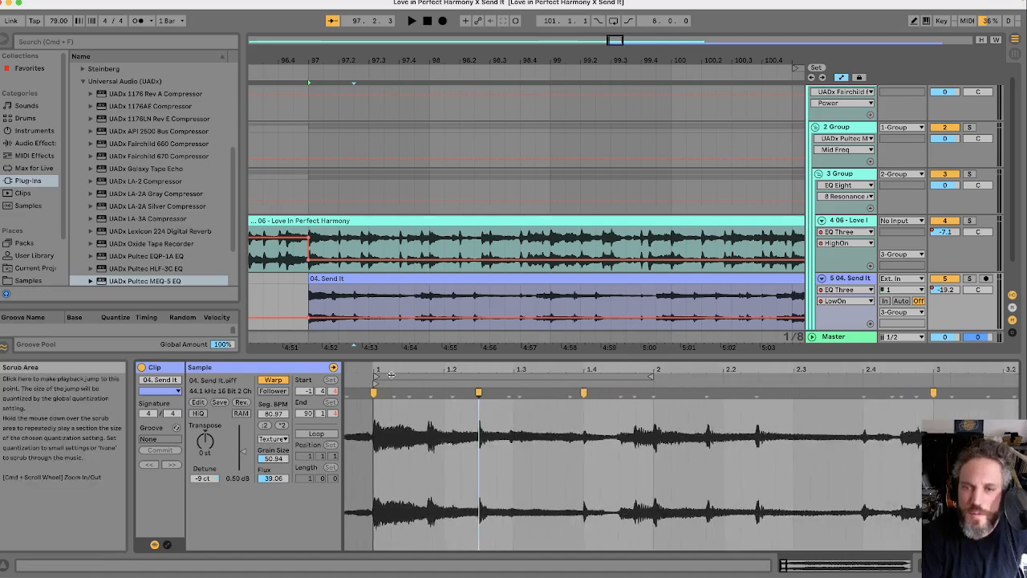
pyautogui.doubleClick(654, 392)
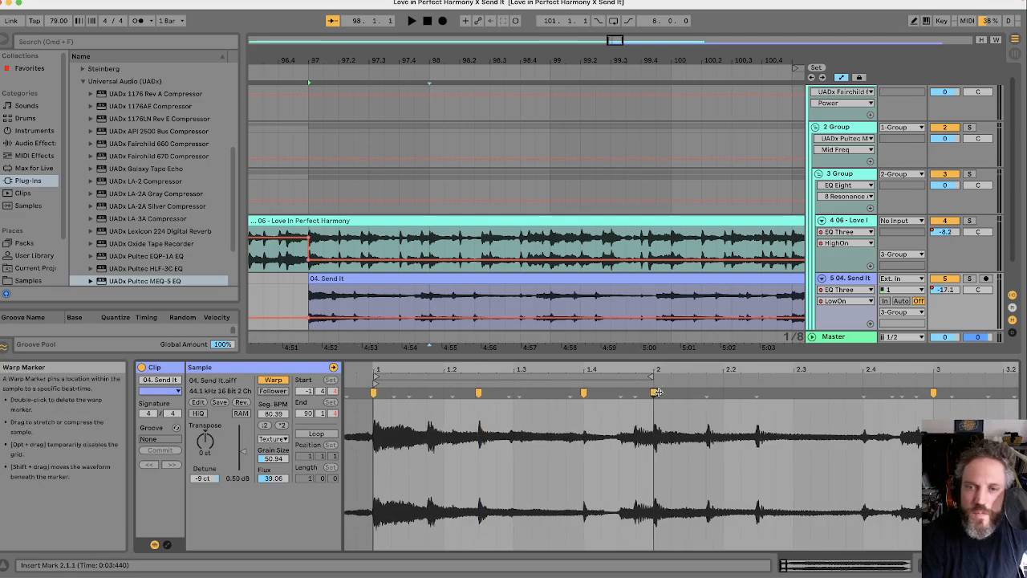
pyautogui.doubleClick(760, 392)
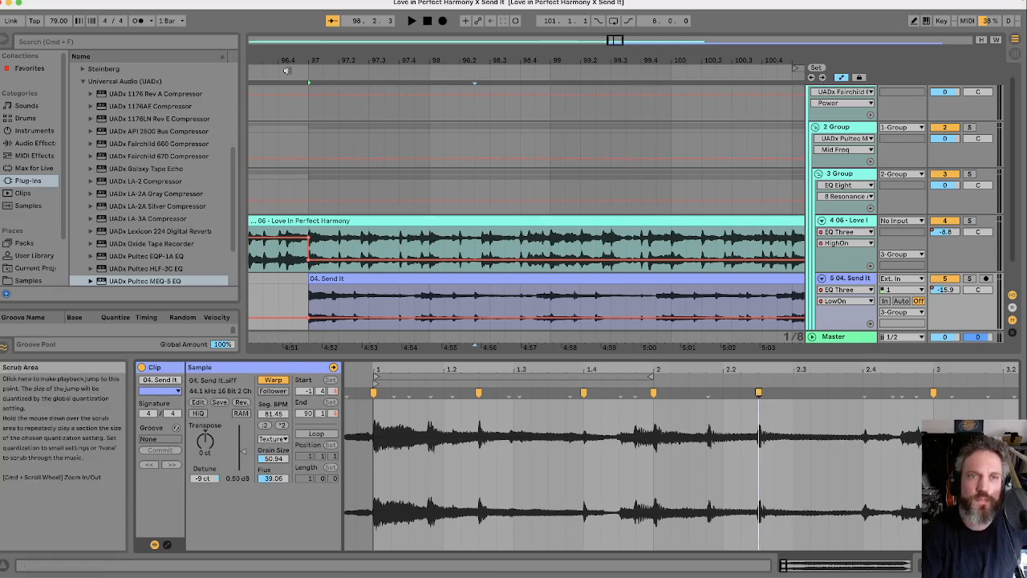
# Play the transition from just before bar 97 while adding Send It warp markers at 2.4.1, 3.1.4, 3.2.3, 3.4.1 and 4.1.1
pyautogui.click(289, 70)
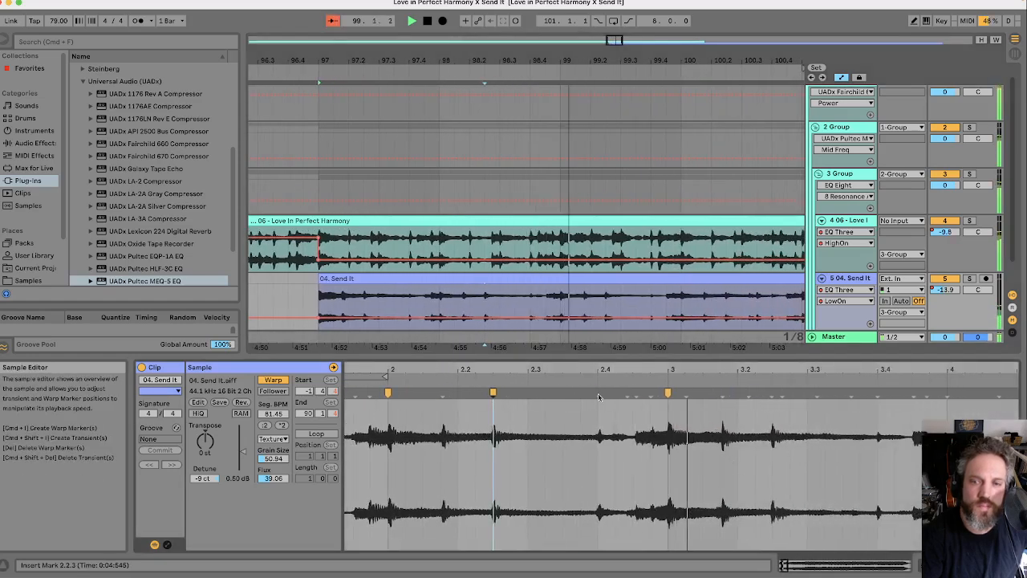
pyautogui.doubleClick(599, 393)
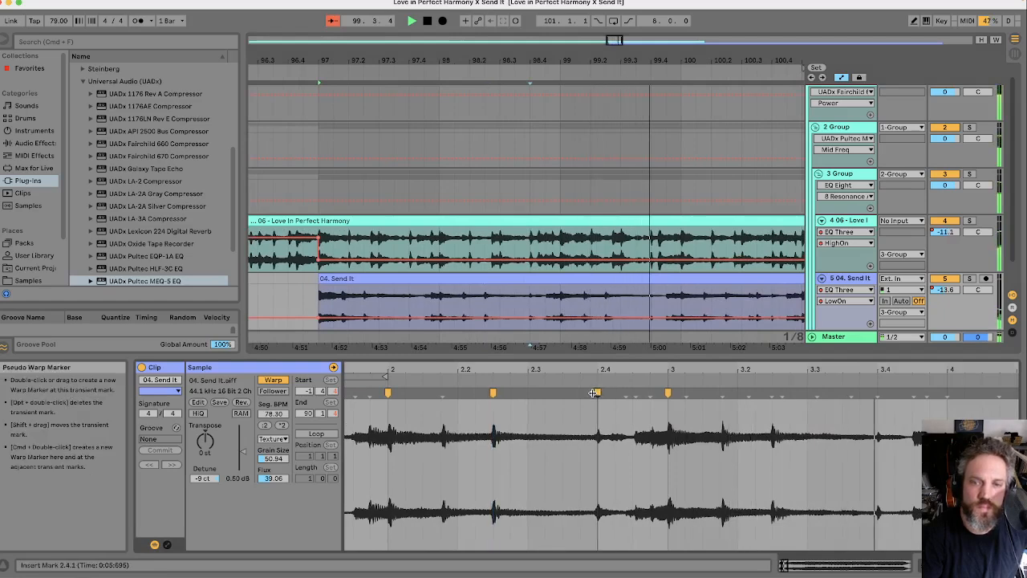
pyautogui.doubleClick(773, 393)
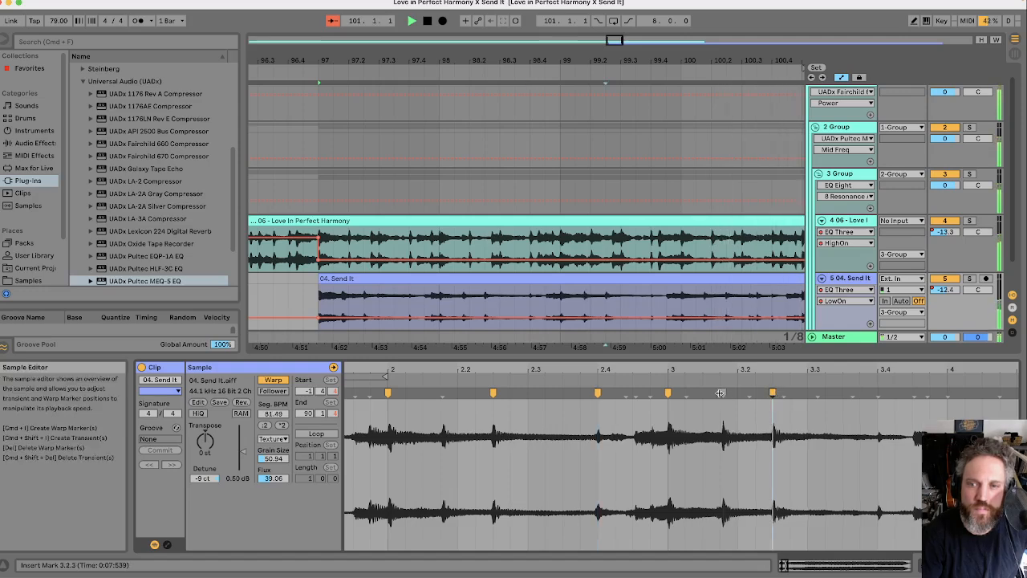
pyautogui.doubleClick(876, 392)
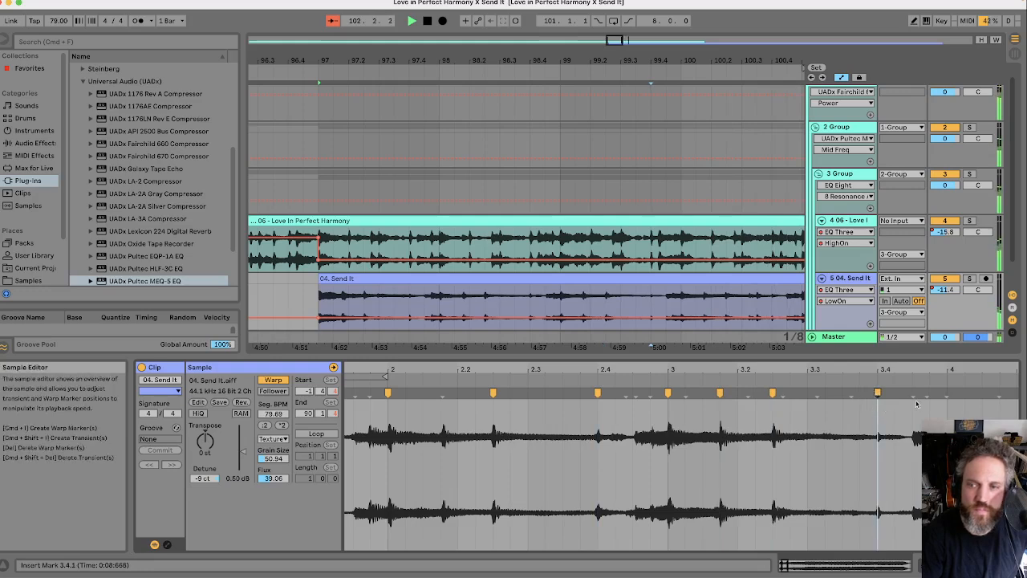
pyautogui.click(953, 399)
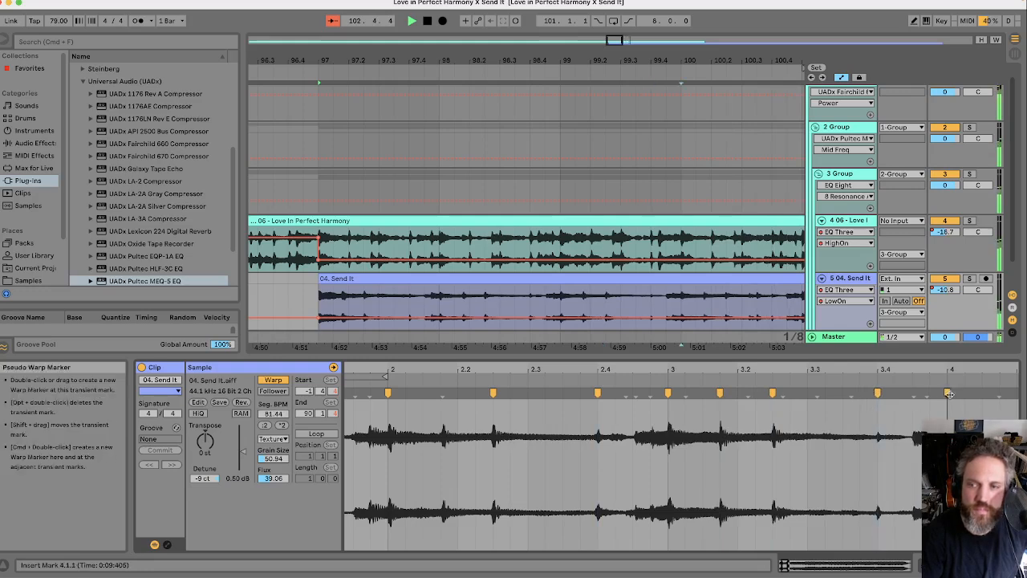
pyautogui.hscroll(4, 941, 411)
pyautogui.hscroll(8, 939, 407)
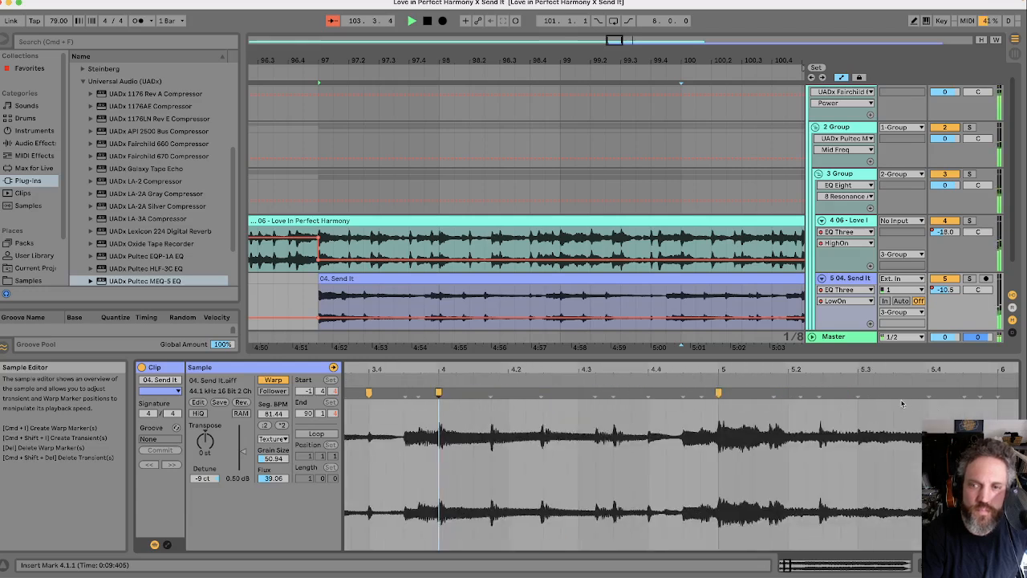
pyautogui.moveTo(599, 372); pyautogui.dragTo(394, 372)
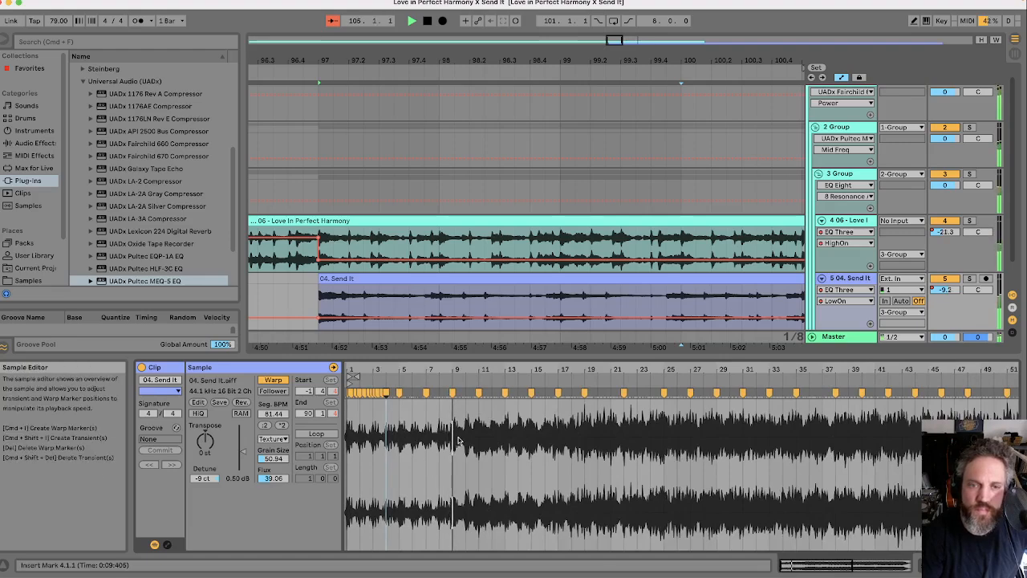
# Detune the Send It clip to -15 cents, replay the transition, and readjust the detune to -12 cents
pyautogui.click(614, 279)
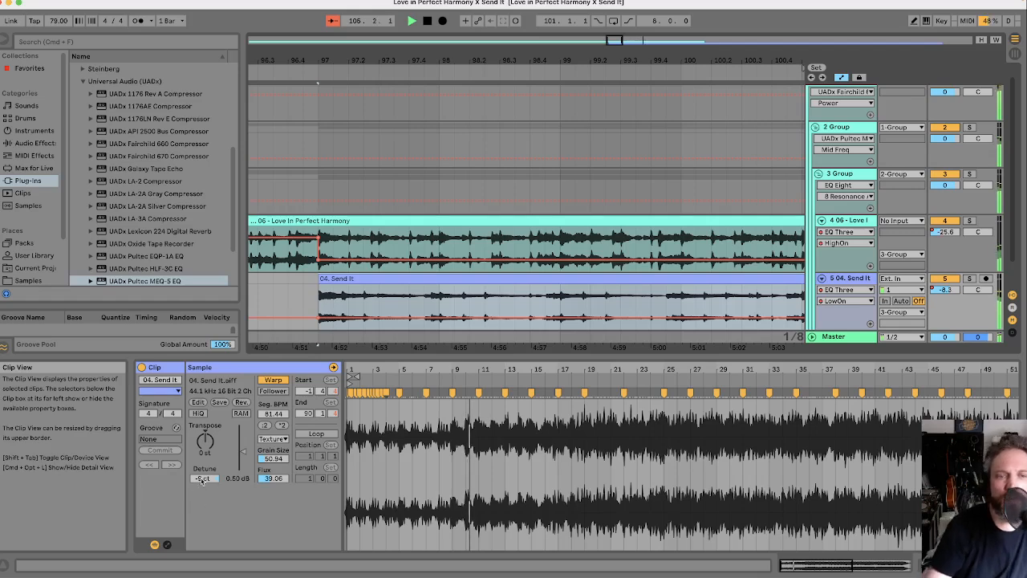
pyautogui.moveTo(204, 479); pyautogui.dragTo(204, 482)
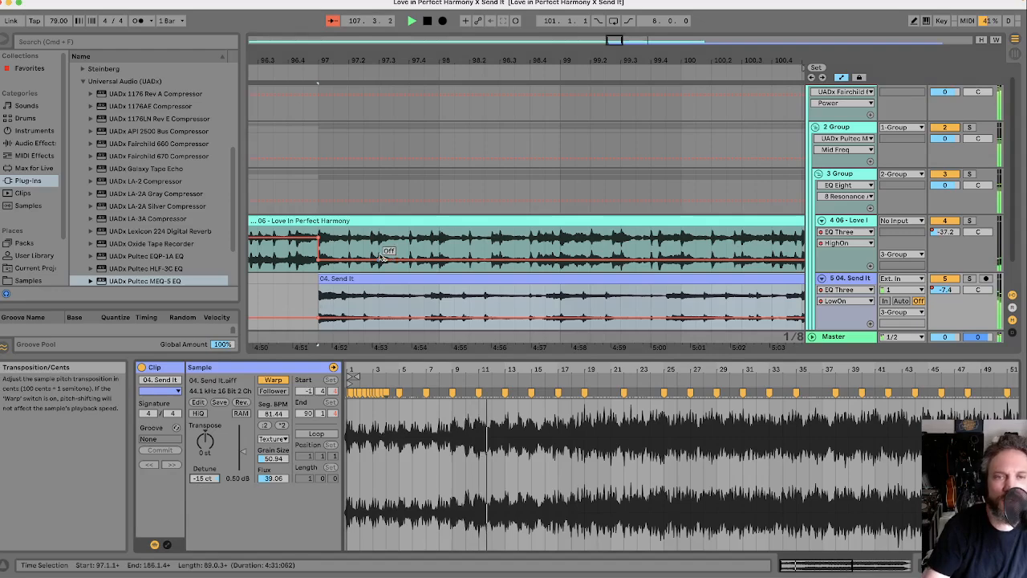
pyautogui.scroll(-1, 385, 251)
pyautogui.click(269, 68)
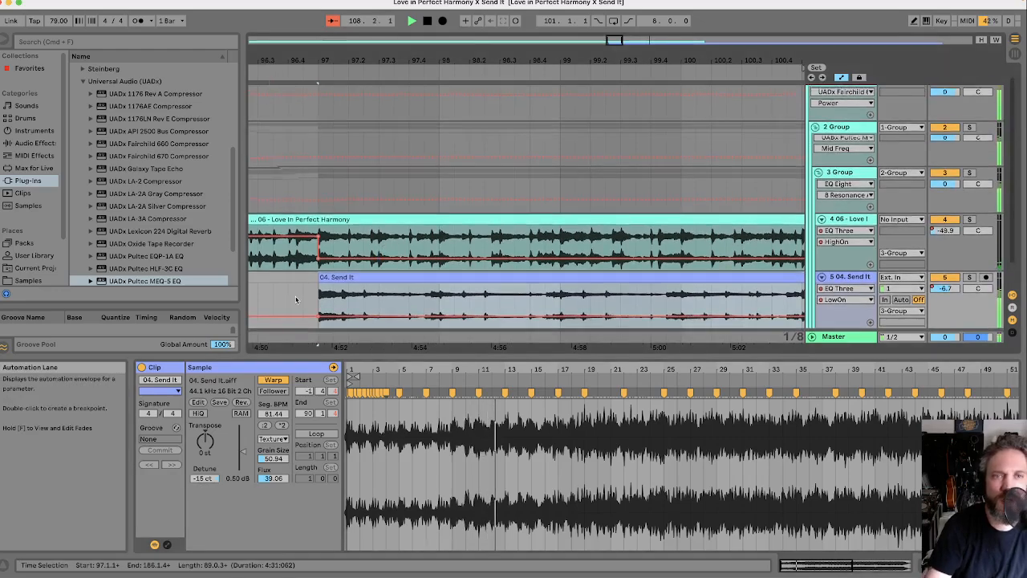
pyautogui.click(203, 480)
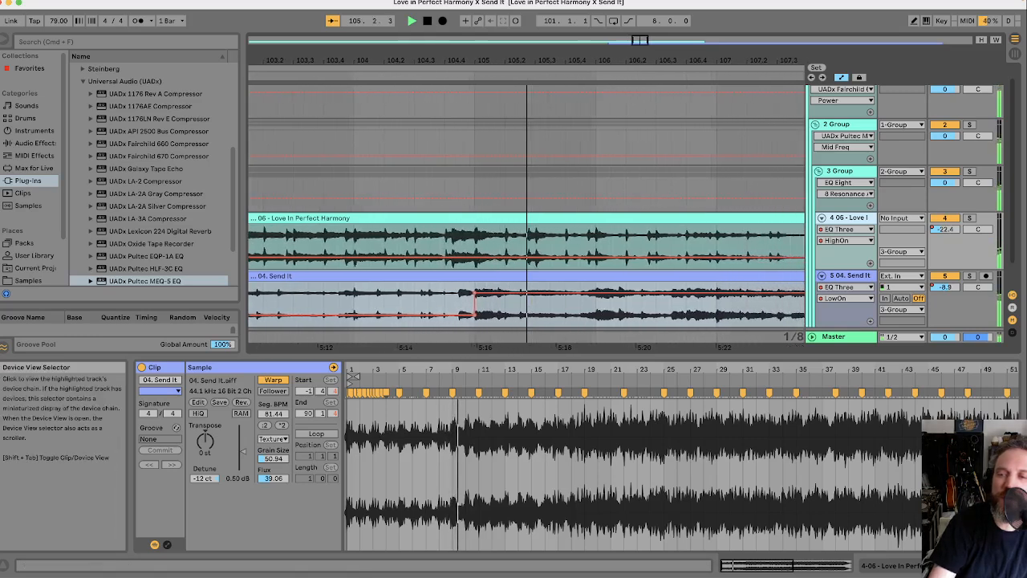
# Lower the Master volume to -16 dB and set Send It's audio input to No Input in the session mixer
pyautogui.click(935, 566)
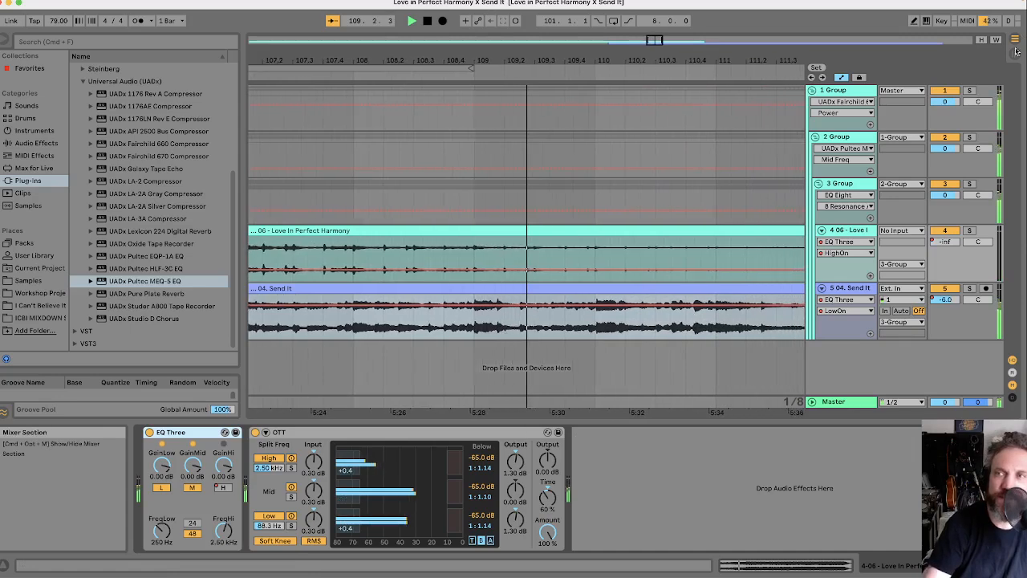
pyautogui.press('Tab')
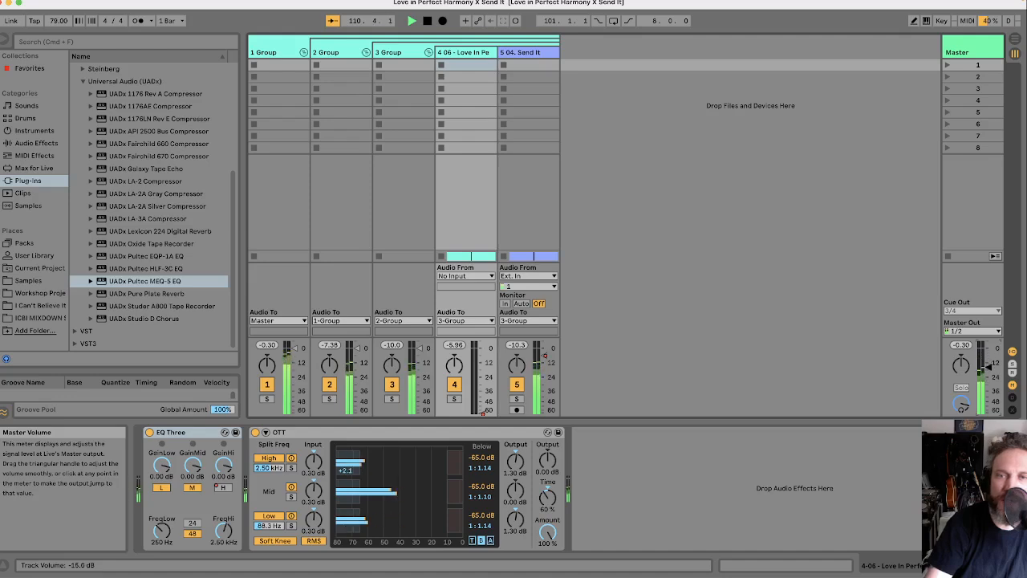
pyautogui.click(516, 277)
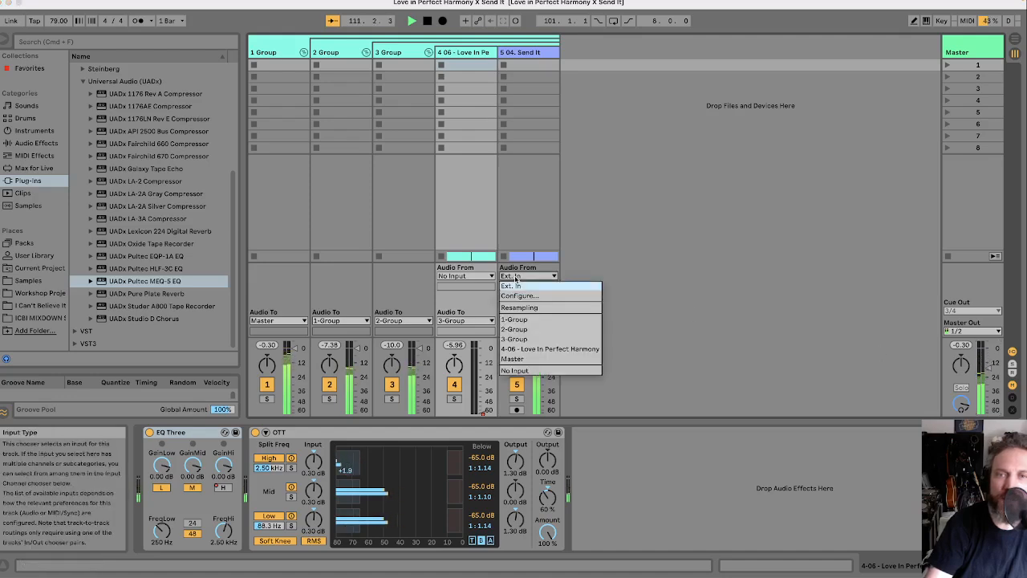
pyautogui.click(521, 372)
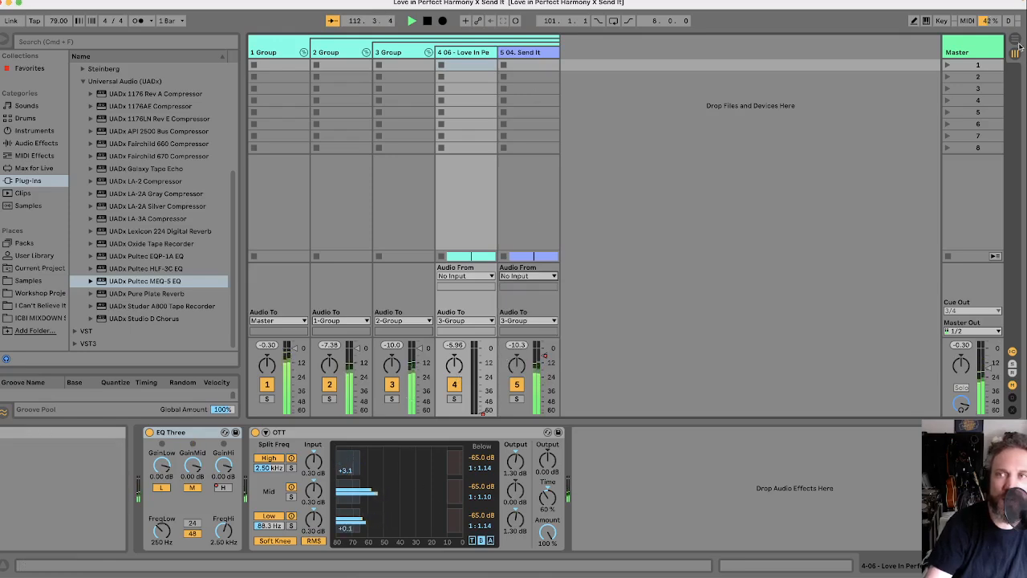
pyautogui.click(1016, 40)
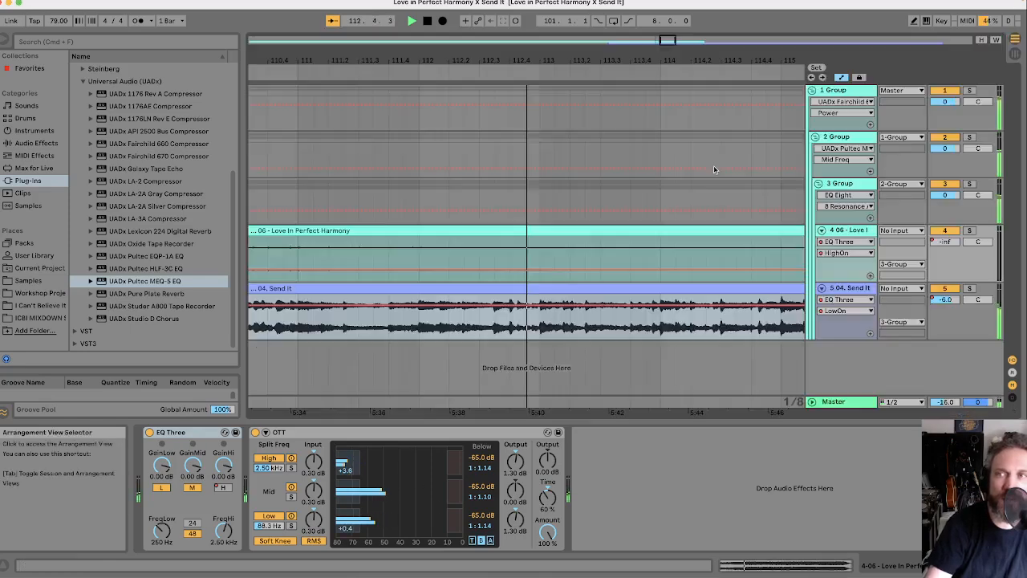
# Show both songs in full in the arrangement and check the track levels in the session mixer
pyautogui.click(493, 231)
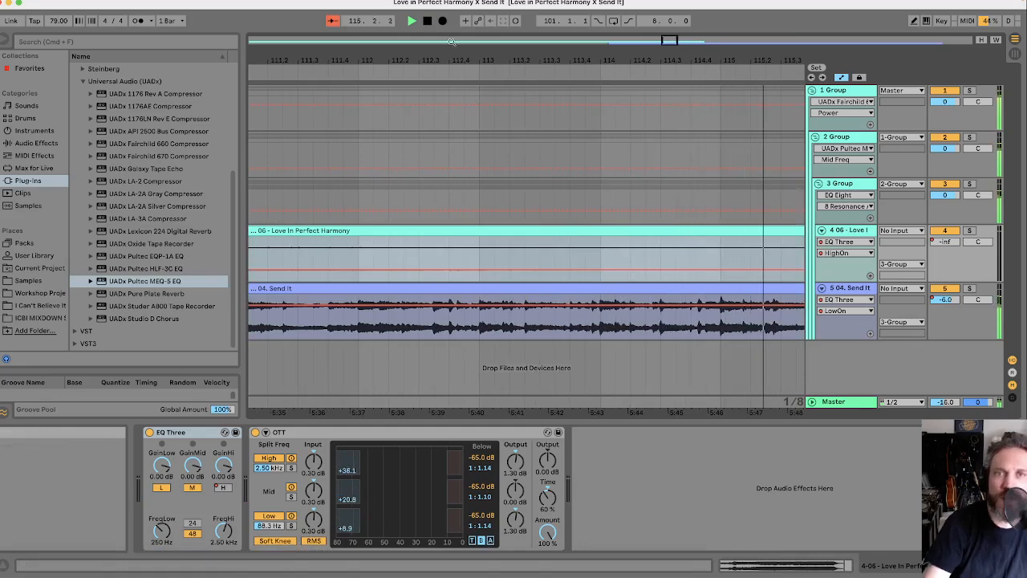
pyautogui.moveTo(456, 60); pyautogui.dragTo(572, 58)
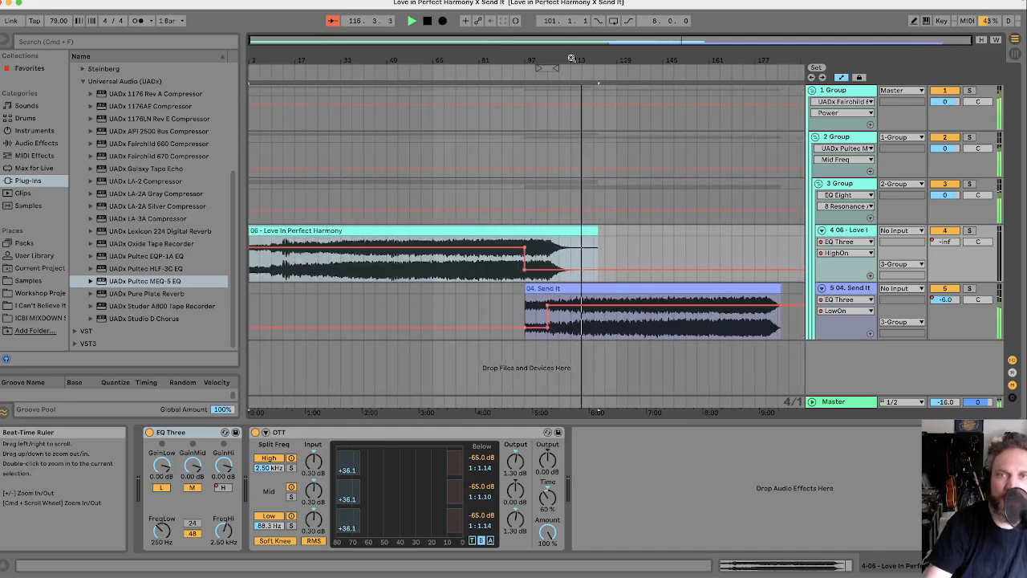
pyautogui.click(1014, 53)
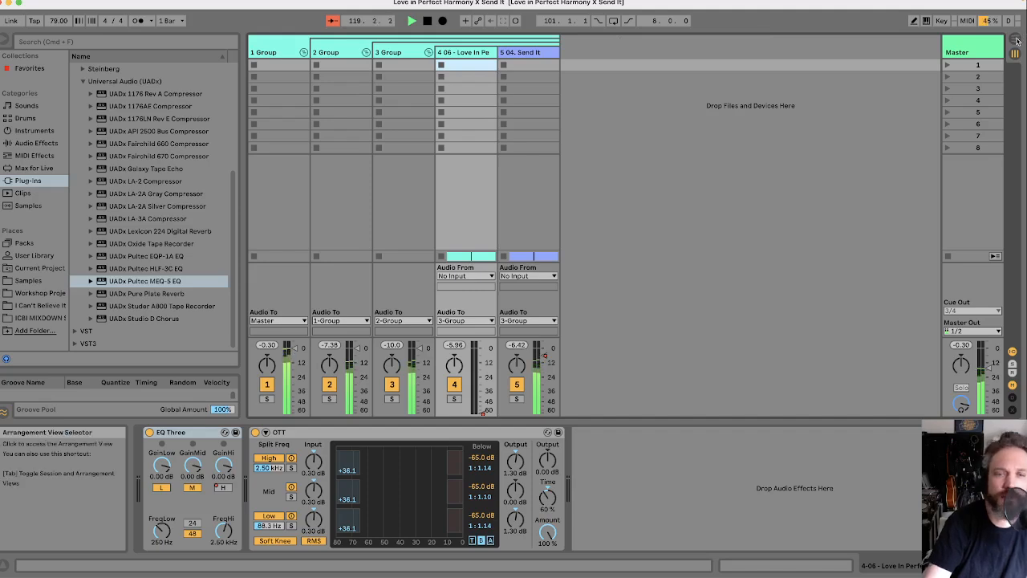
pyautogui.click(1017, 41)
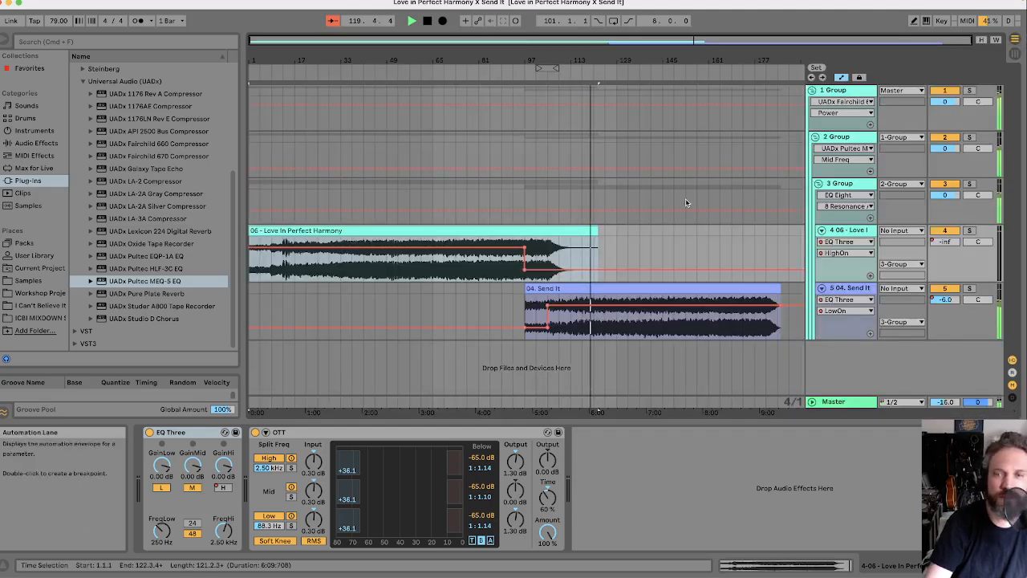
# Display the Send It clip's whole waveform and review its warp markers alongside the arrangement tracks
pyautogui.click(624, 288)
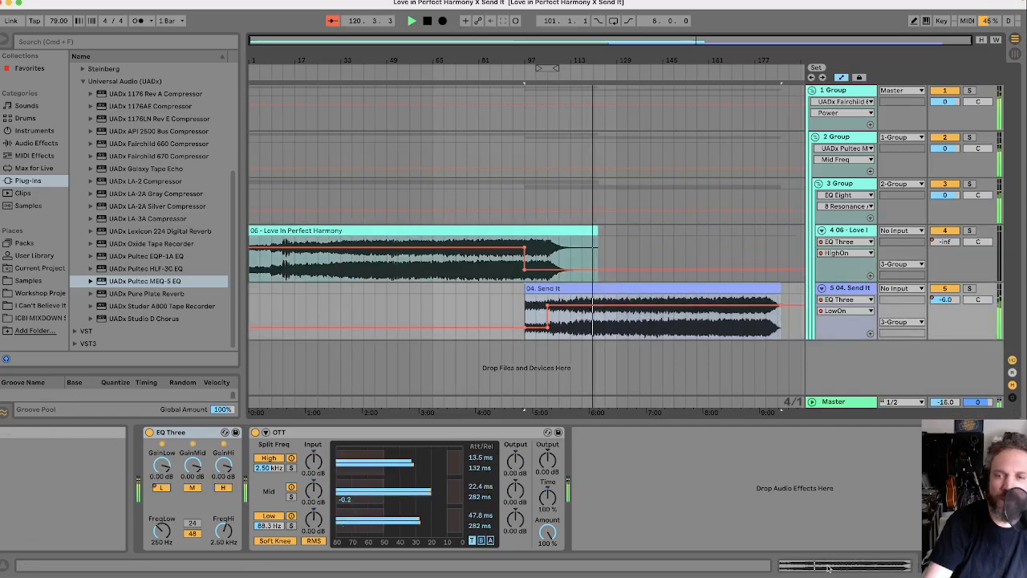
pyautogui.click(830, 567)
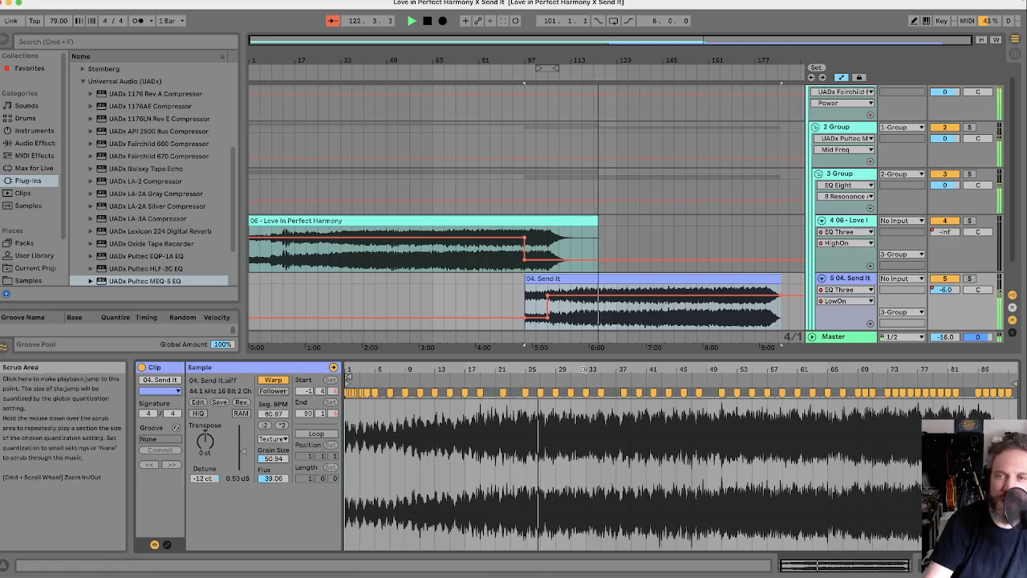
pyautogui.moveTo(575, 370)
pyautogui.mouseDown()
pyautogui.moveTo(576, 491)
pyautogui.moveTo(575, 377)
pyautogui.moveTo(591, 370)
pyautogui.mouseUp()
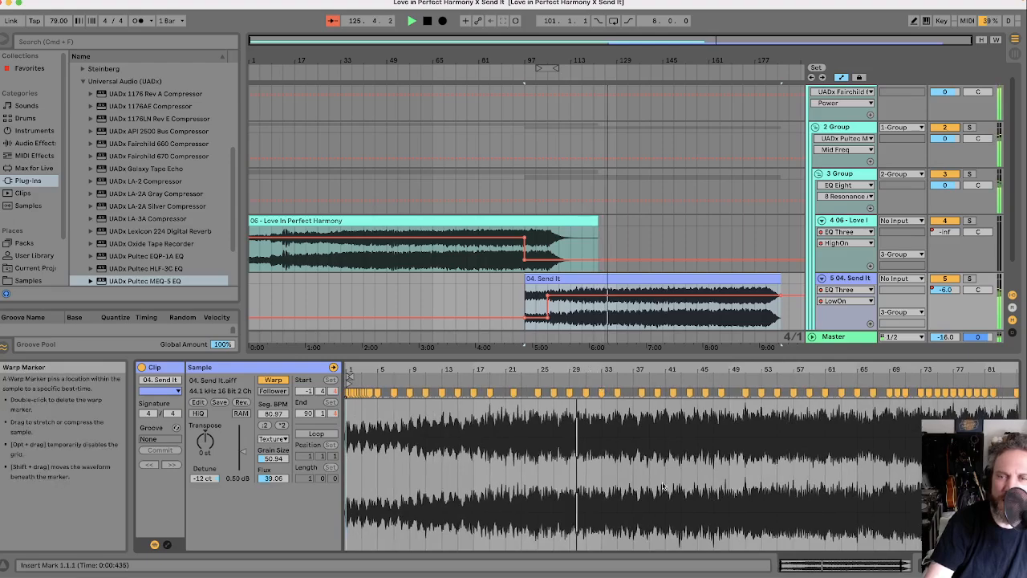
pyautogui.hscroll(2, 667, 478)
pyautogui.hscroll(-2, 665, 474)
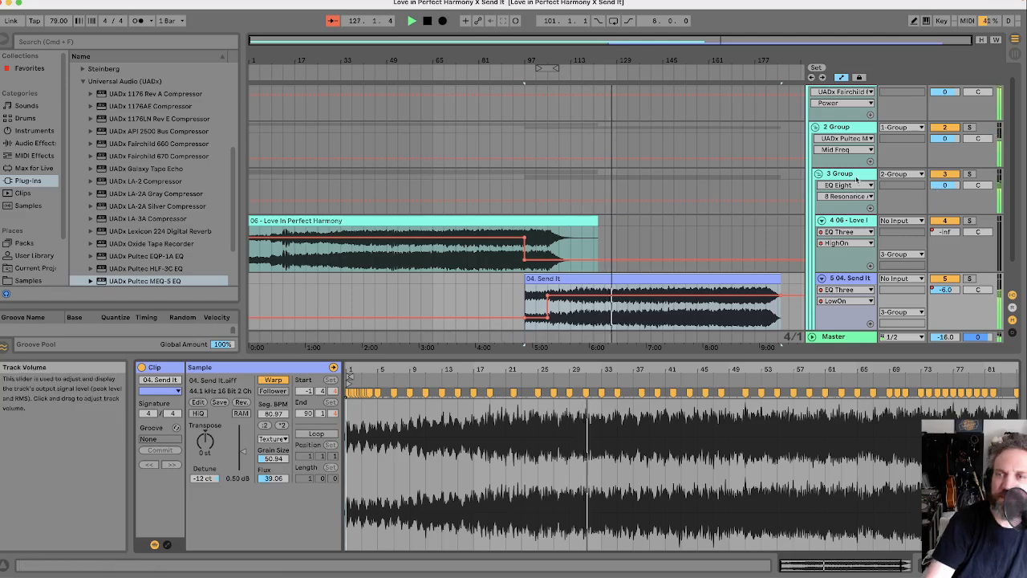
pyautogui.scroll(-2, 650, 182)
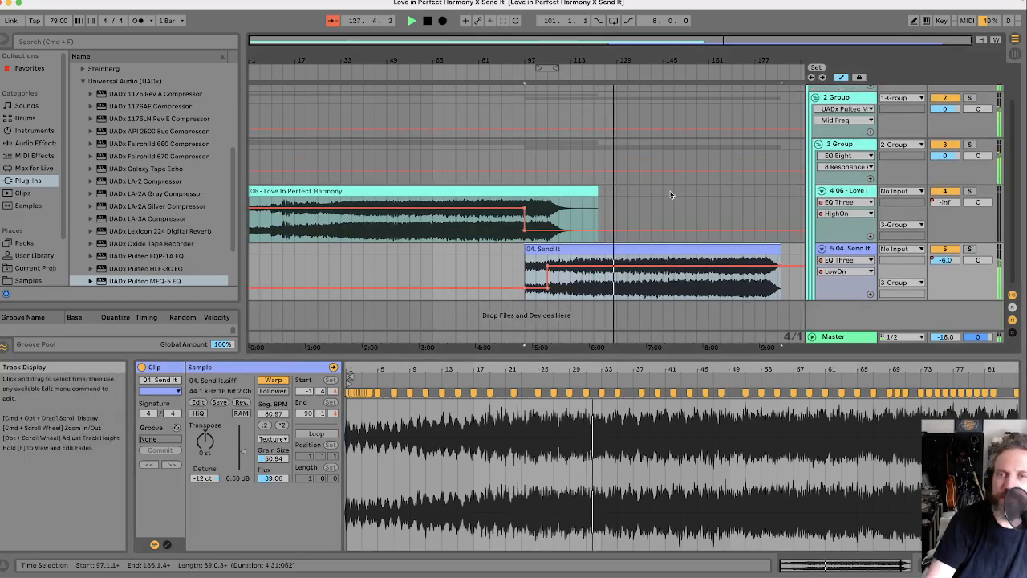
pyautogui.scroll(3, 670, 193)
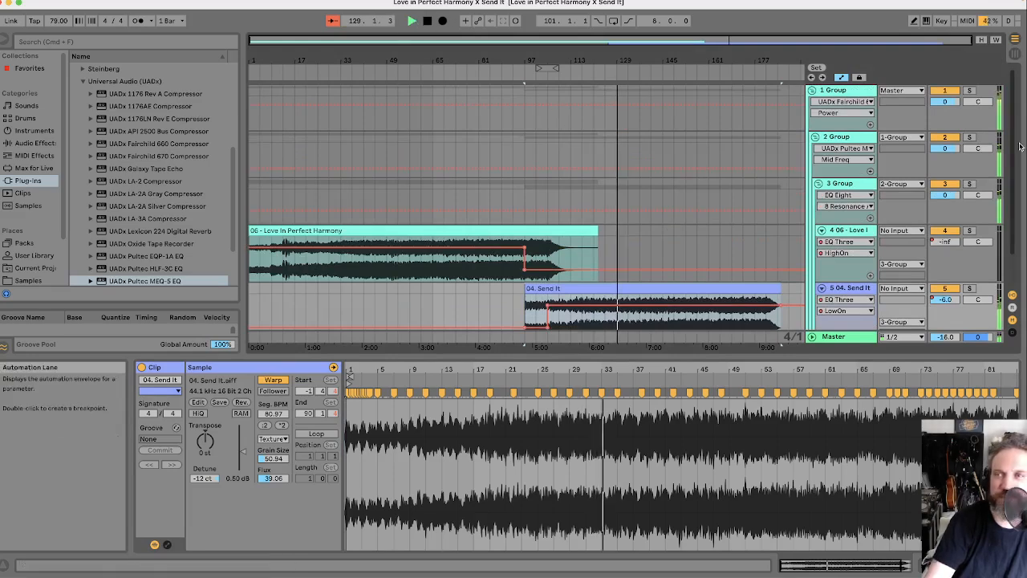
# Fade out the Master volume and stop playback before switching to OBS
pyautogui.click(1016, 56)
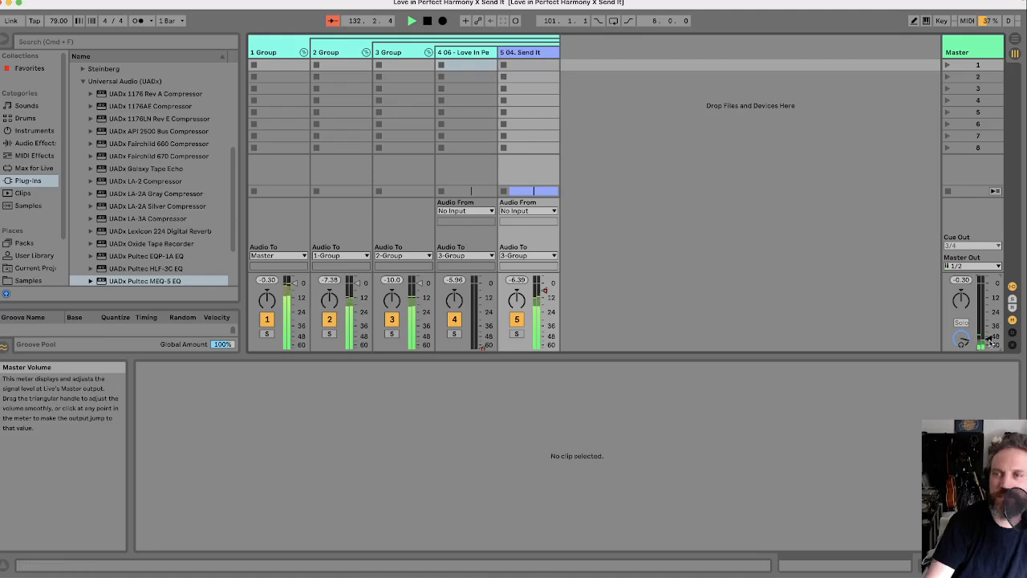
pyautogui.click(429, 22)
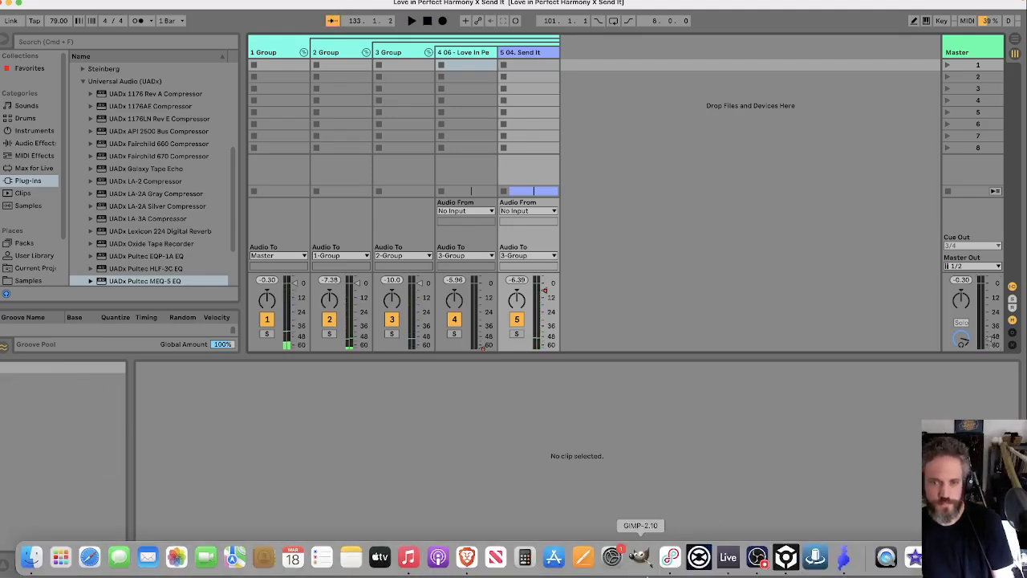
pyautogui.click(756, 556)
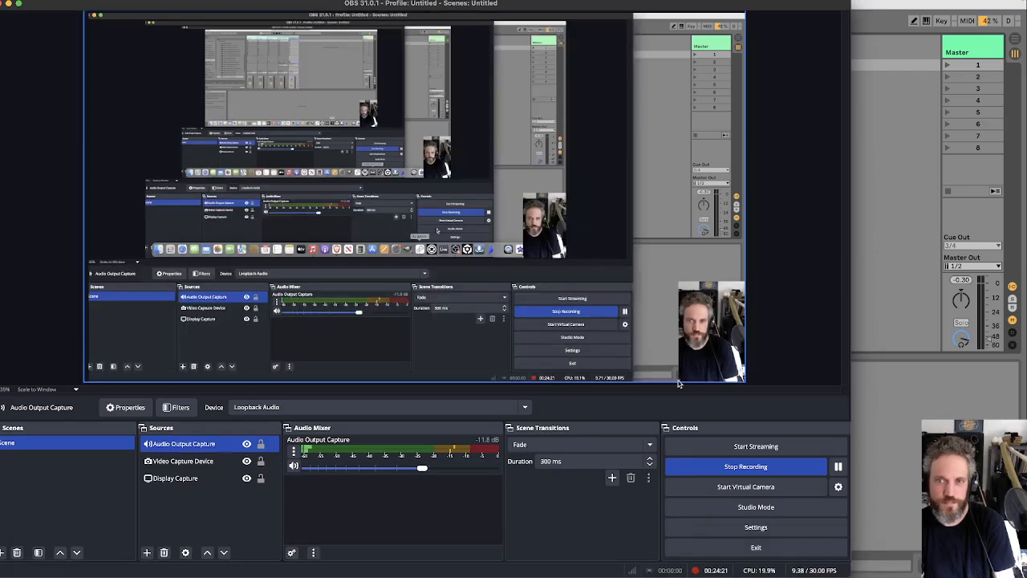